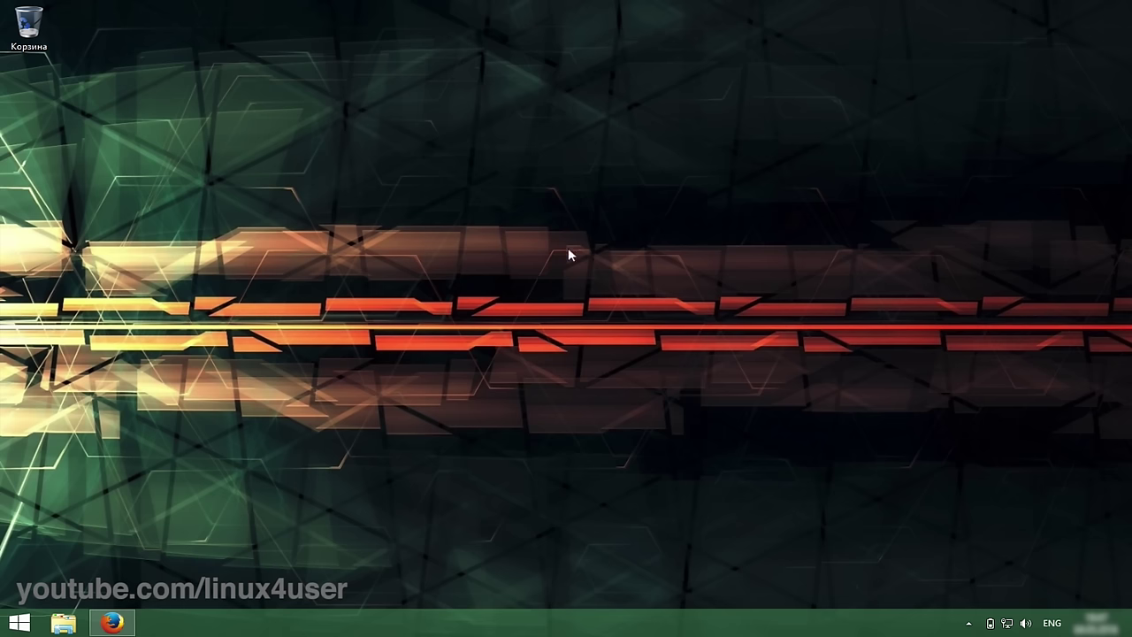
pyautogui.click(107, 619)
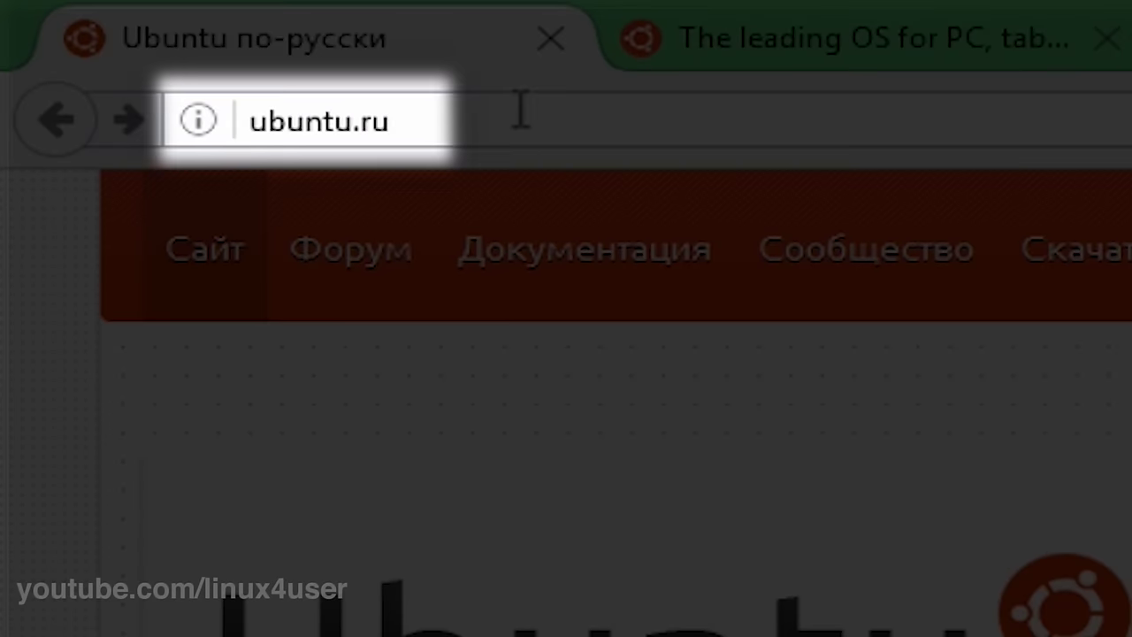
pyautogui.click(154, 33)
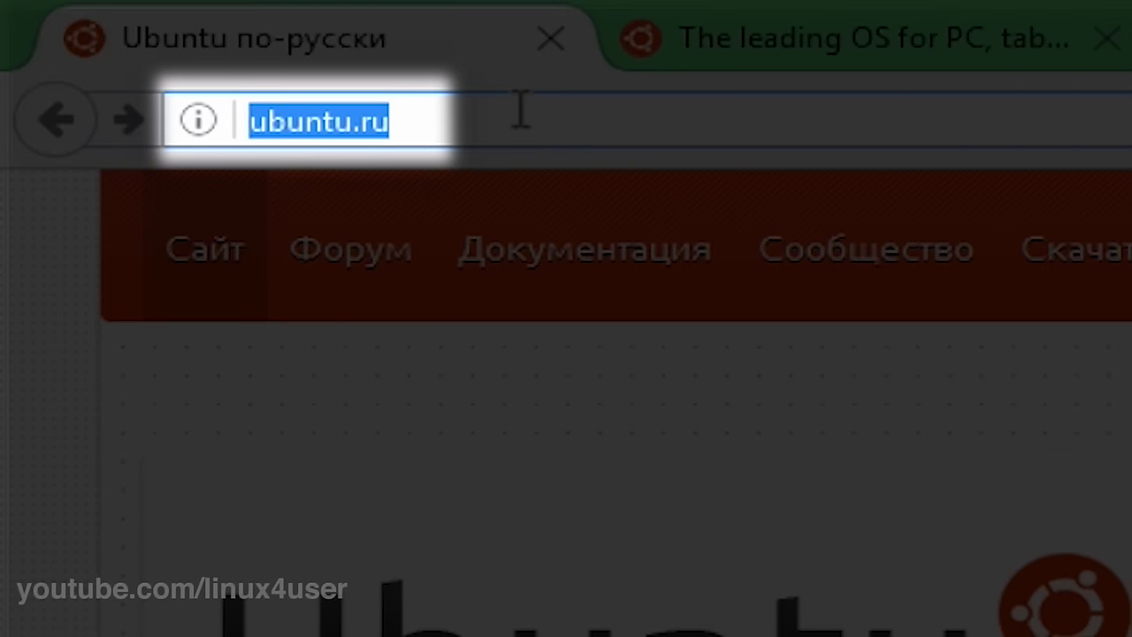
pyautogui.click(708, 22)
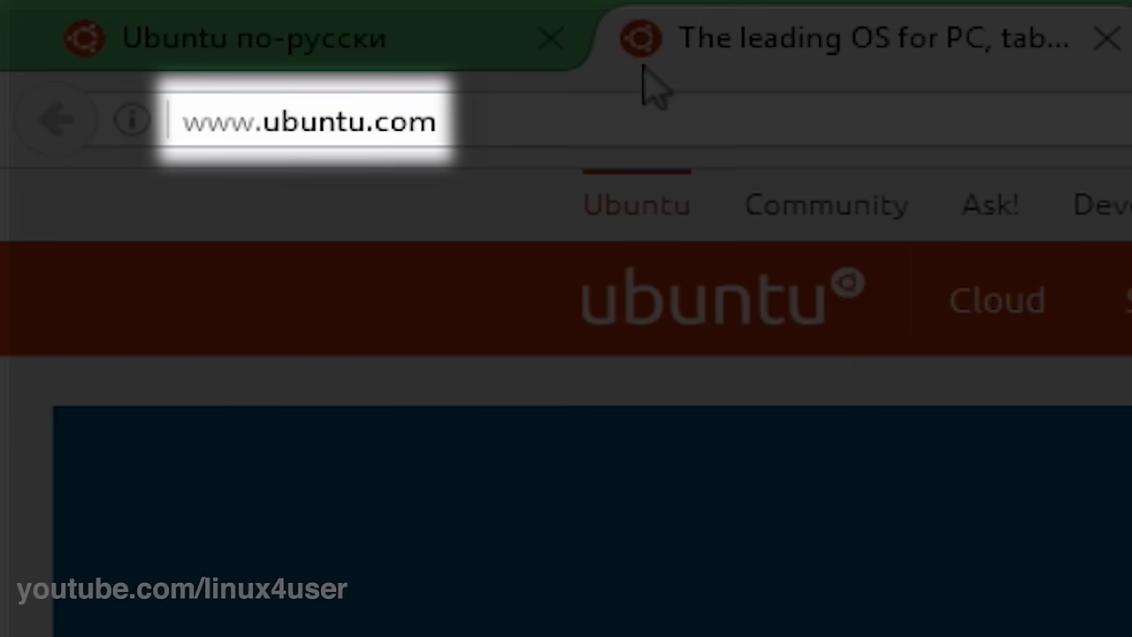
pyautogui.click(655, 88)
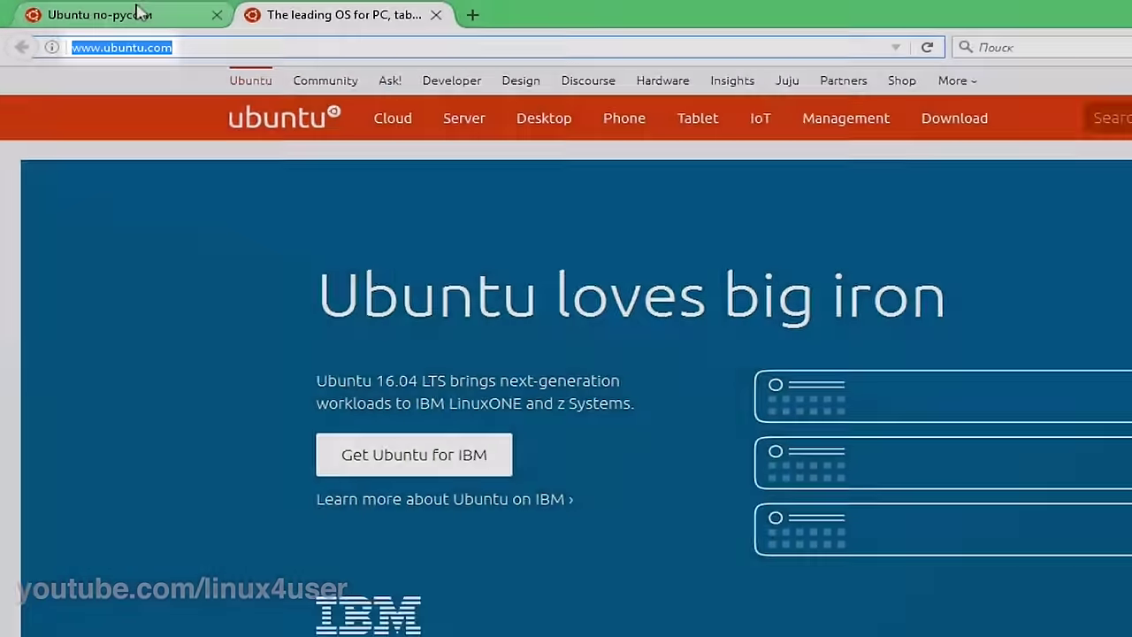
pyautogui.click(461, 41)
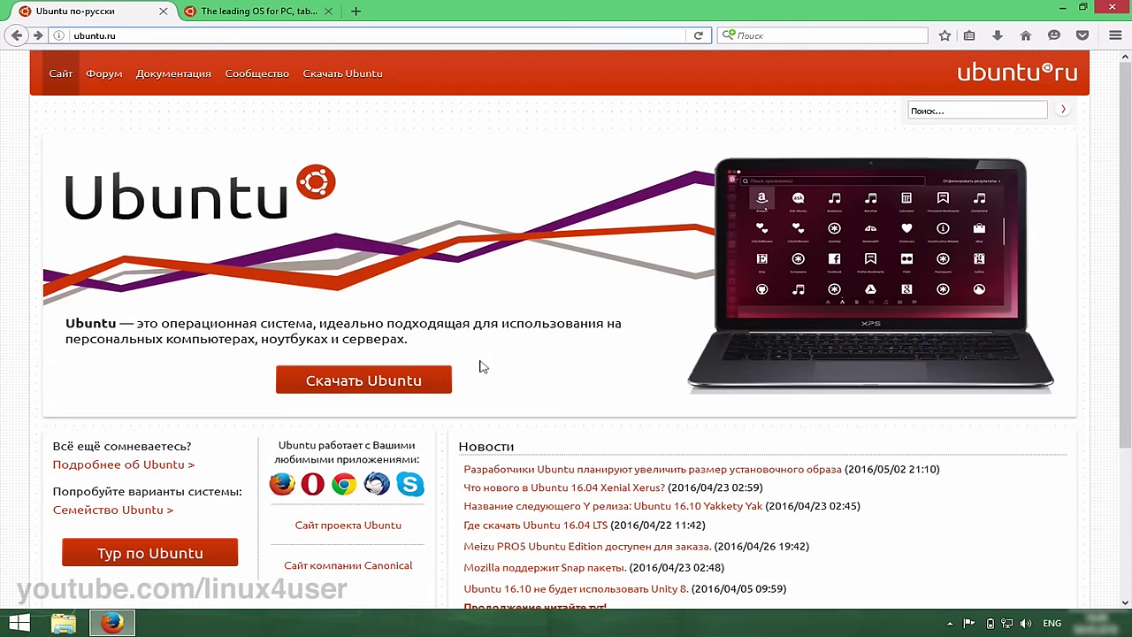
# Open the Ubuntu 16.04 torrent download options from the Ubuntu download page and save ubuntu-16.04-desktop-amd64.iso.torrent.
pyautogui.click(442, 379)
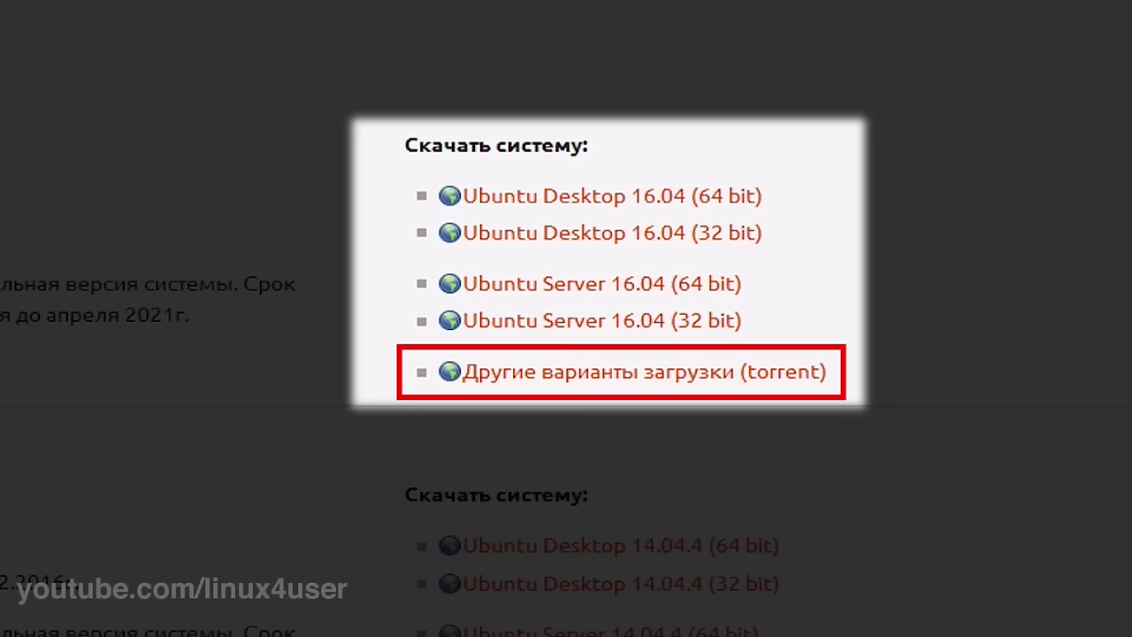
pyautogui.click(557, 367)
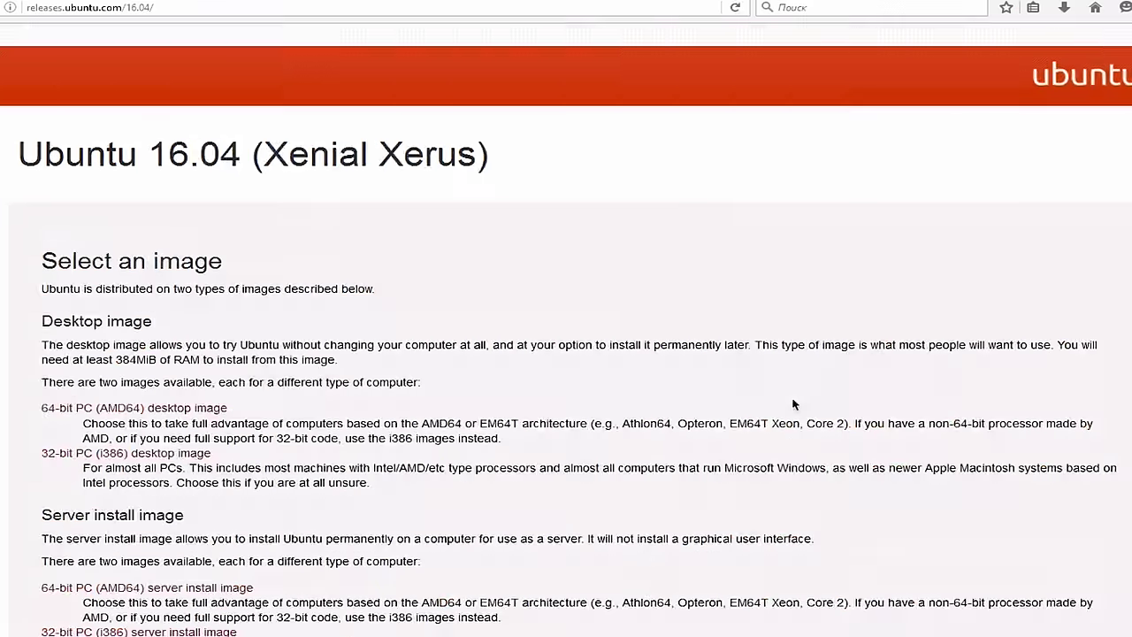
pyautogui.scroll(-10, 793, 404)
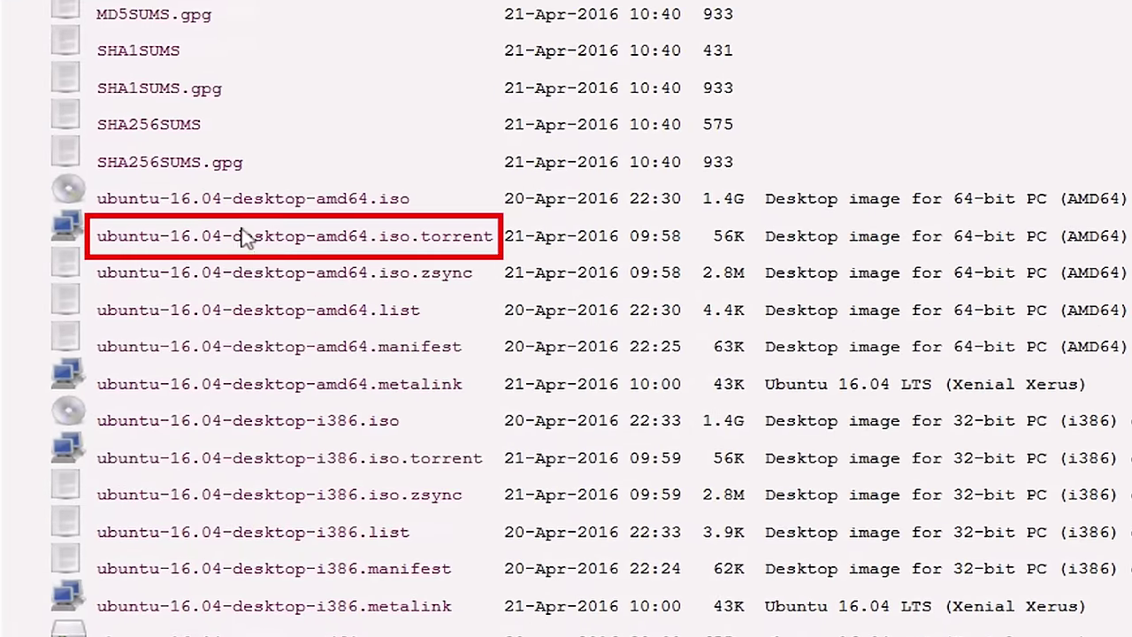
pyautogui.click(239, 228)
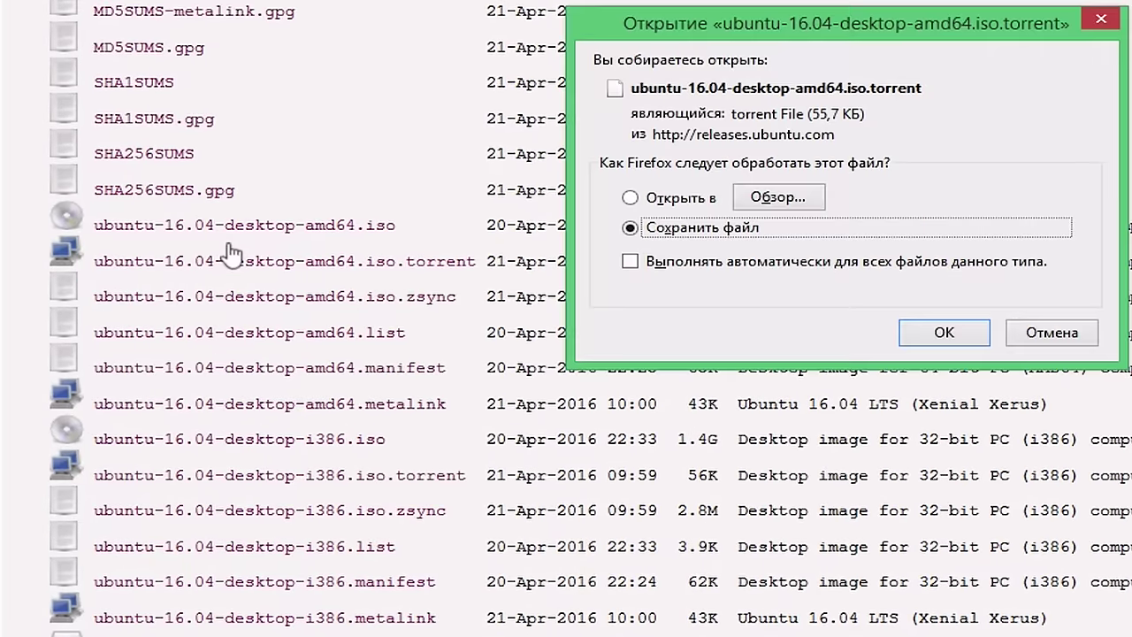
pyautogui.click(907, 322)
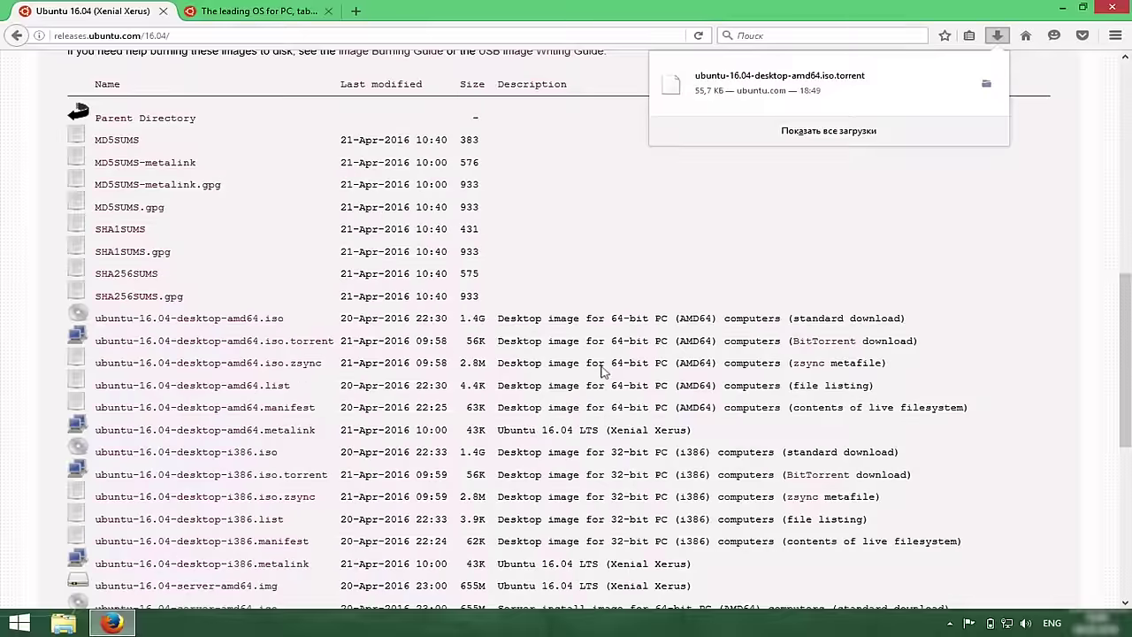
# Go back to the ubuntu.ru download page, open the Ubuntu family page and review the system variants listed there.
pyautogui.scroll(10, 602, 371)
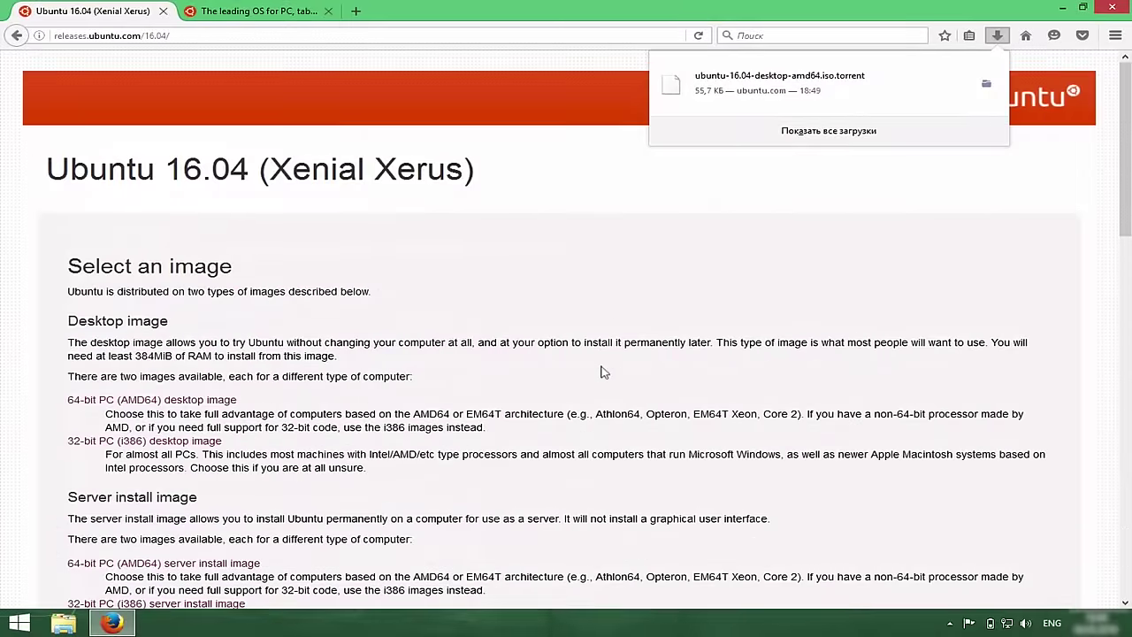
pyautogui.click(16, 35)
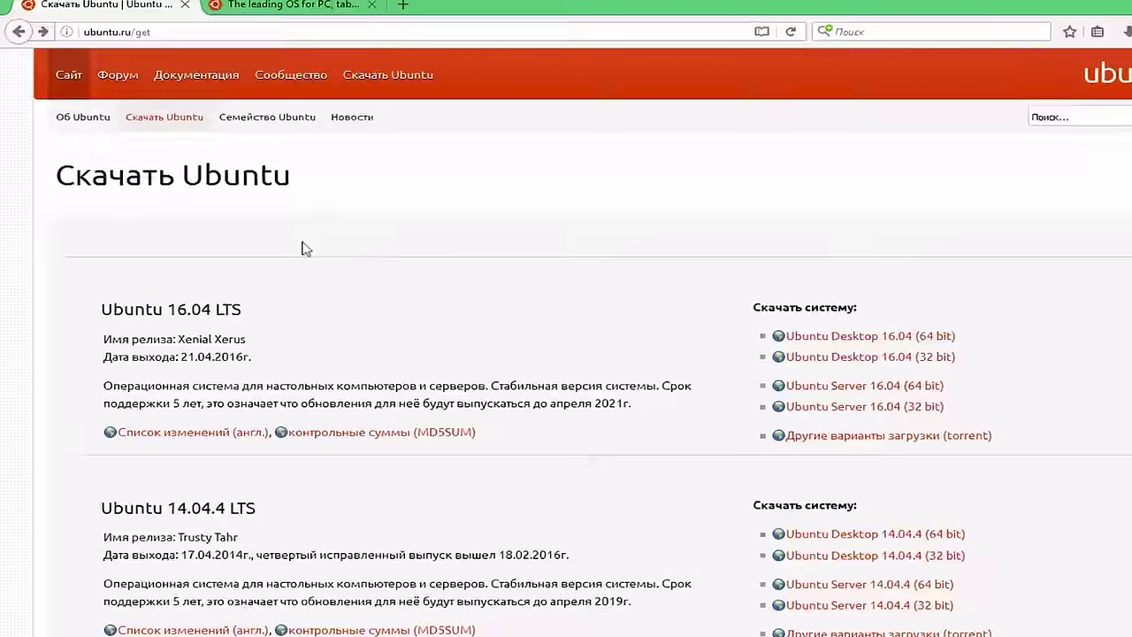
pyautogui.click(259, 114)
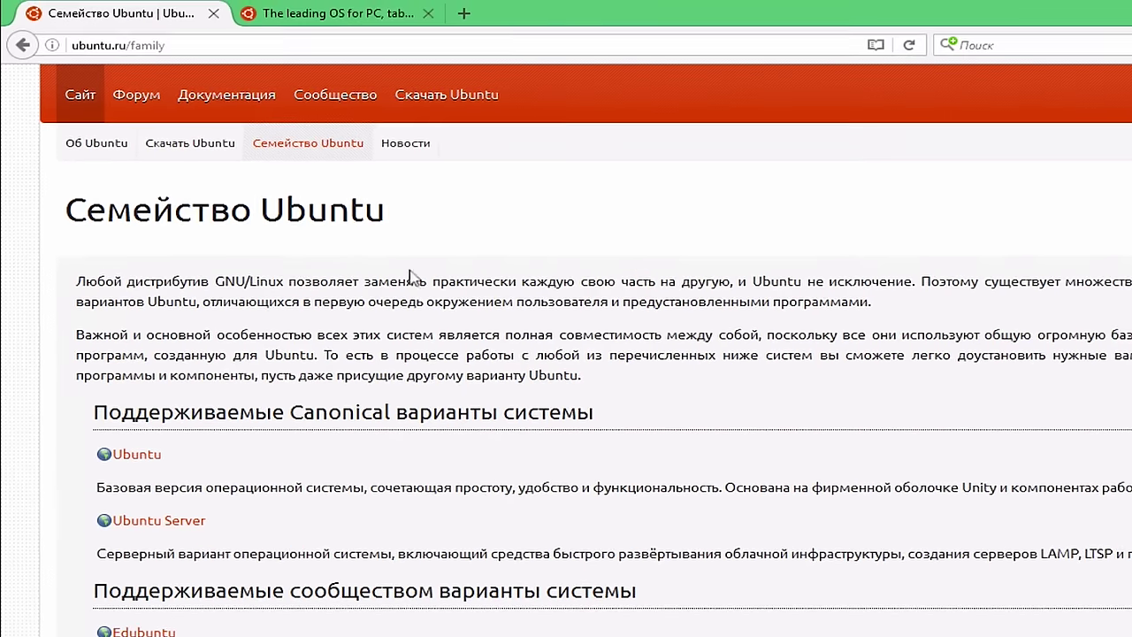
pyautogui.scroll(-3, 500, 407)
pyautogui.scroll(-5, 436, 382)
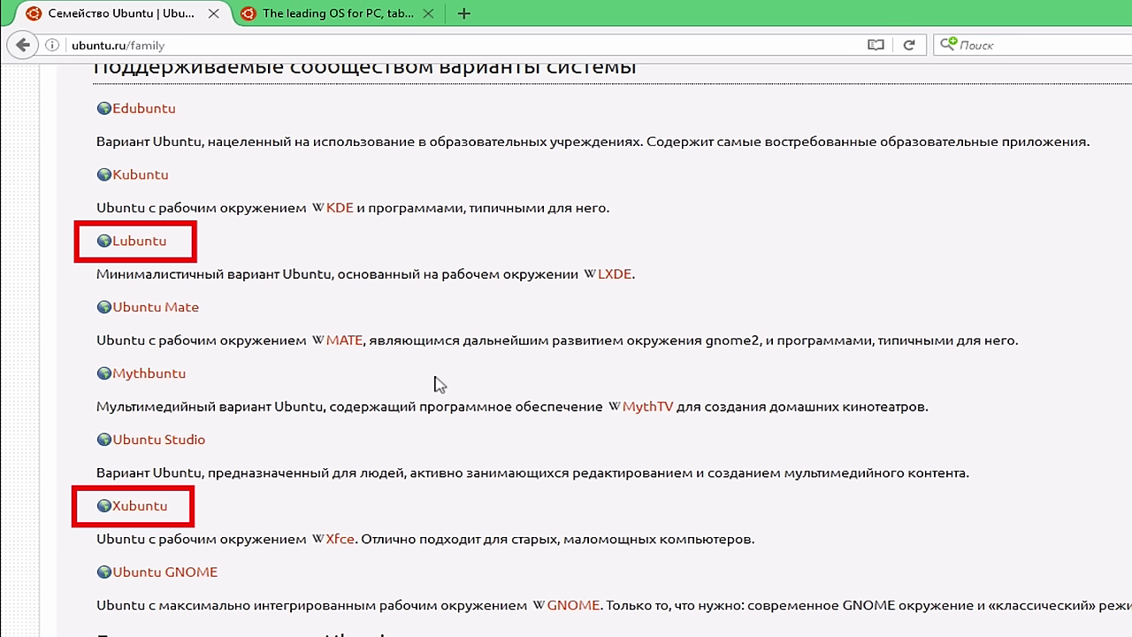
pyautogui.scroll(2, 437, 381)
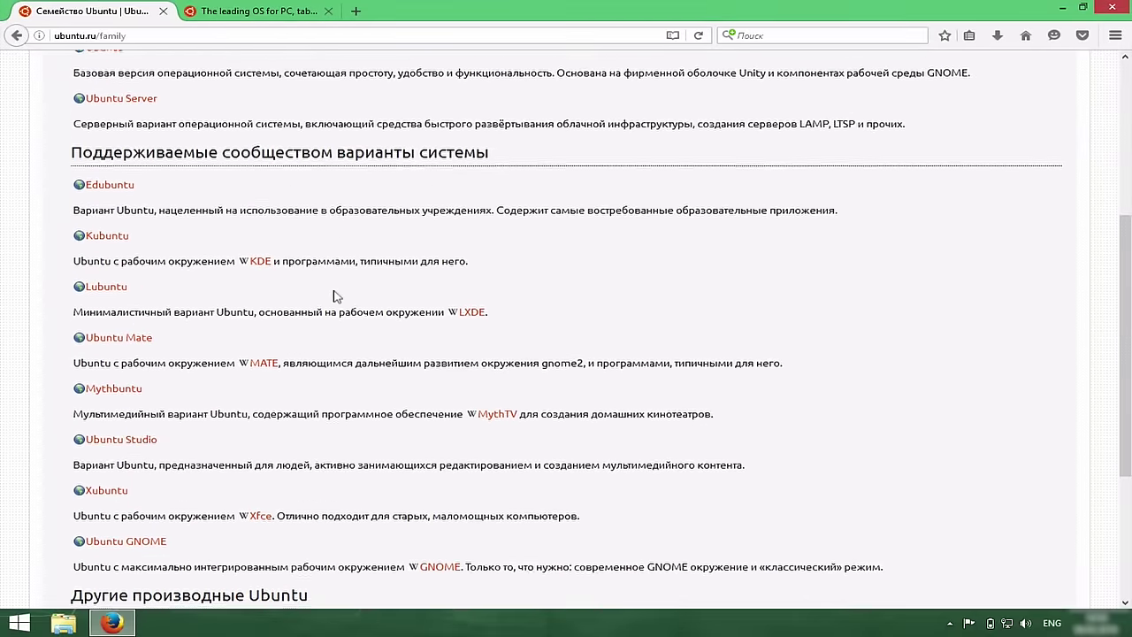
pyautogui.scroll(1, 336, 296)
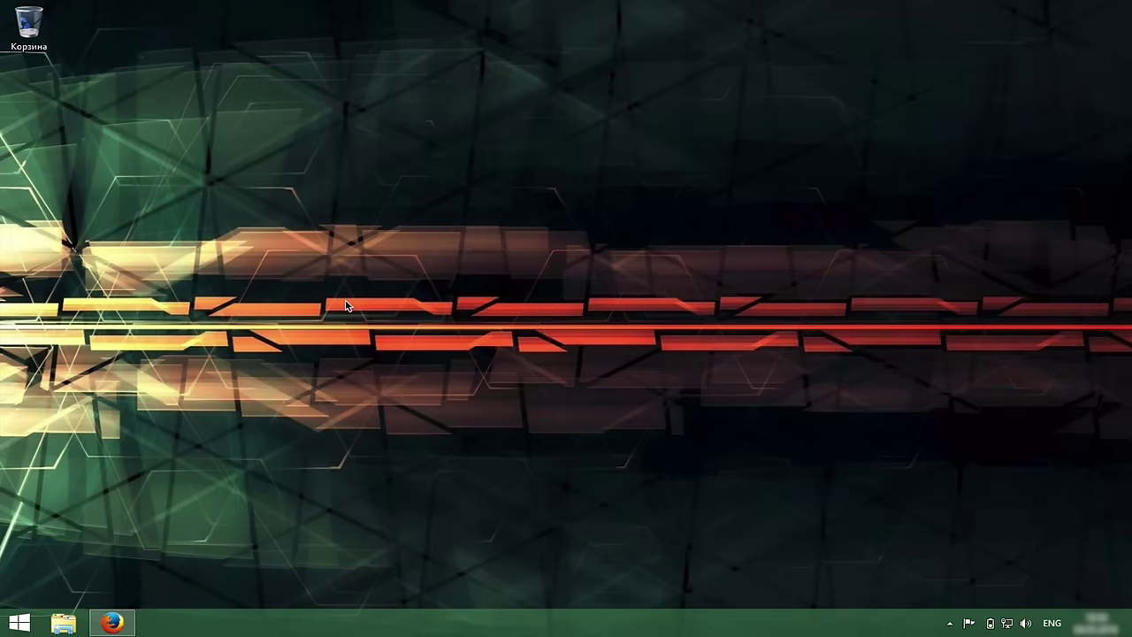
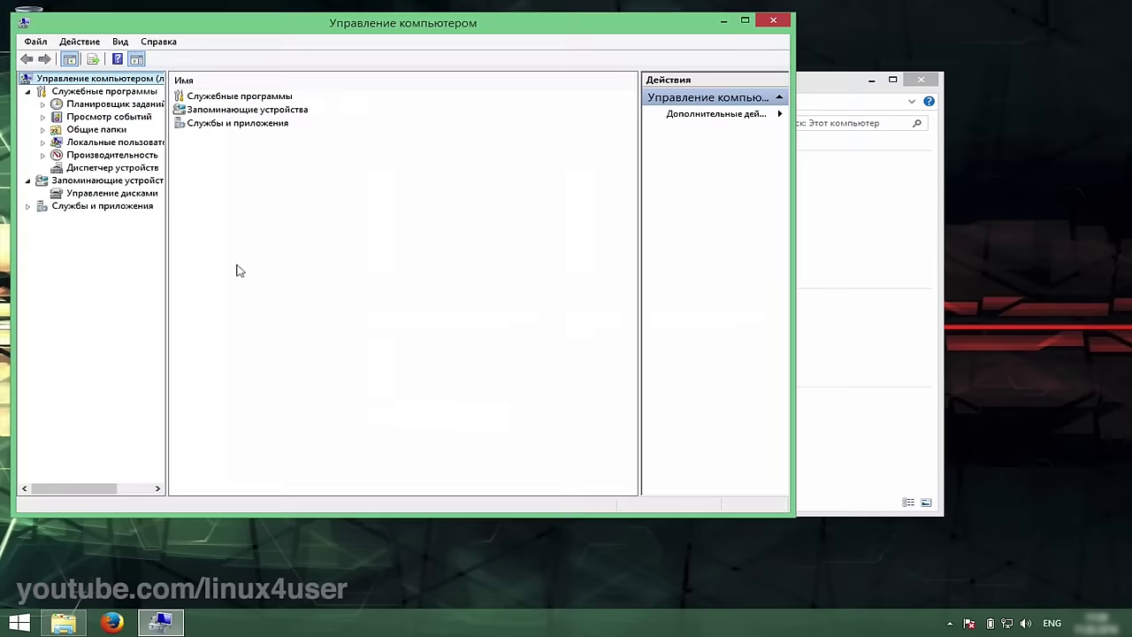
# Open Disk Management in the Computer Management console.
pyautogui.click(121, 193)
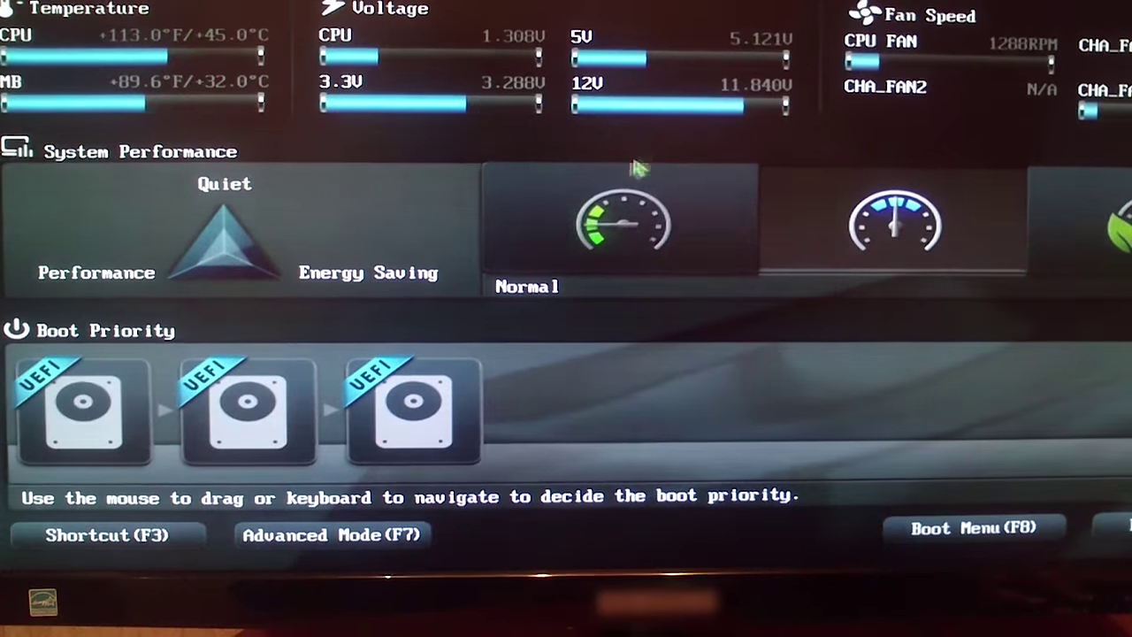
# Enter Advanced Mode of the ASUS UEFI BIOS Utility and go to the Boot settings.
pyautogui.click(324, 536)
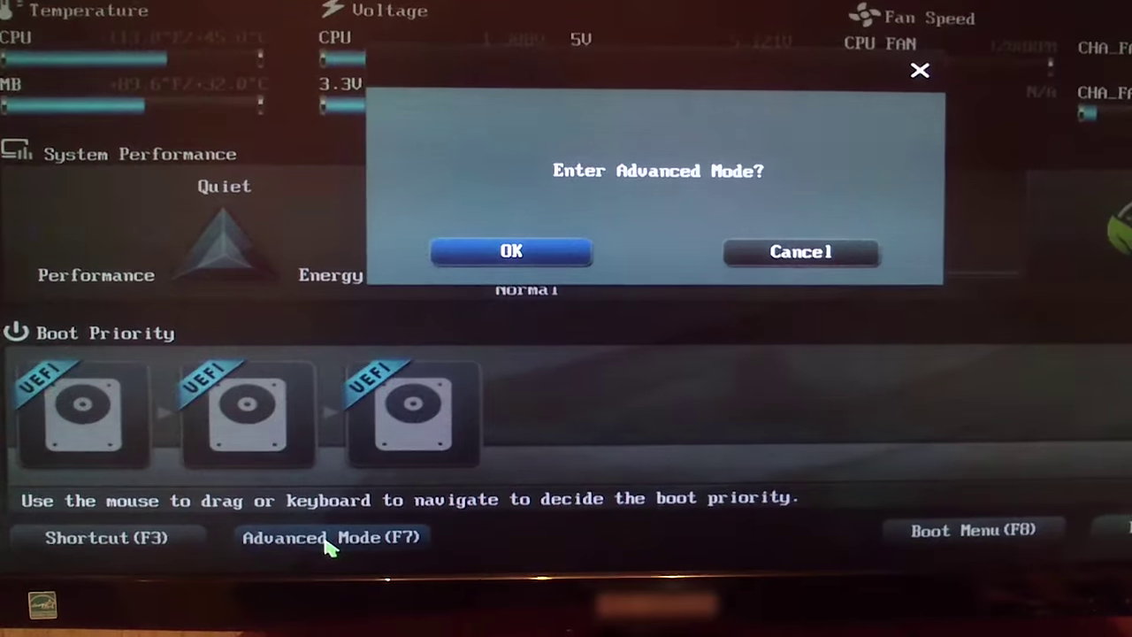
pyautogui.click(512, 255)
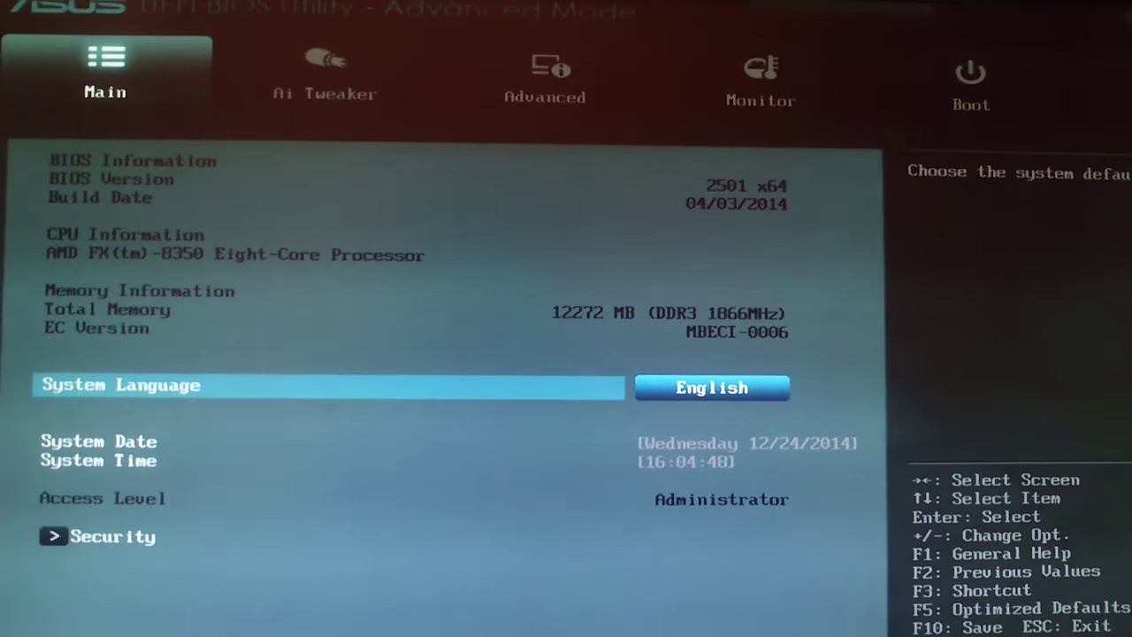
pyautogui.press('Right')
pyautogui.press('Right')
pyautogui.press('Right')
pyautogui.press('Right')
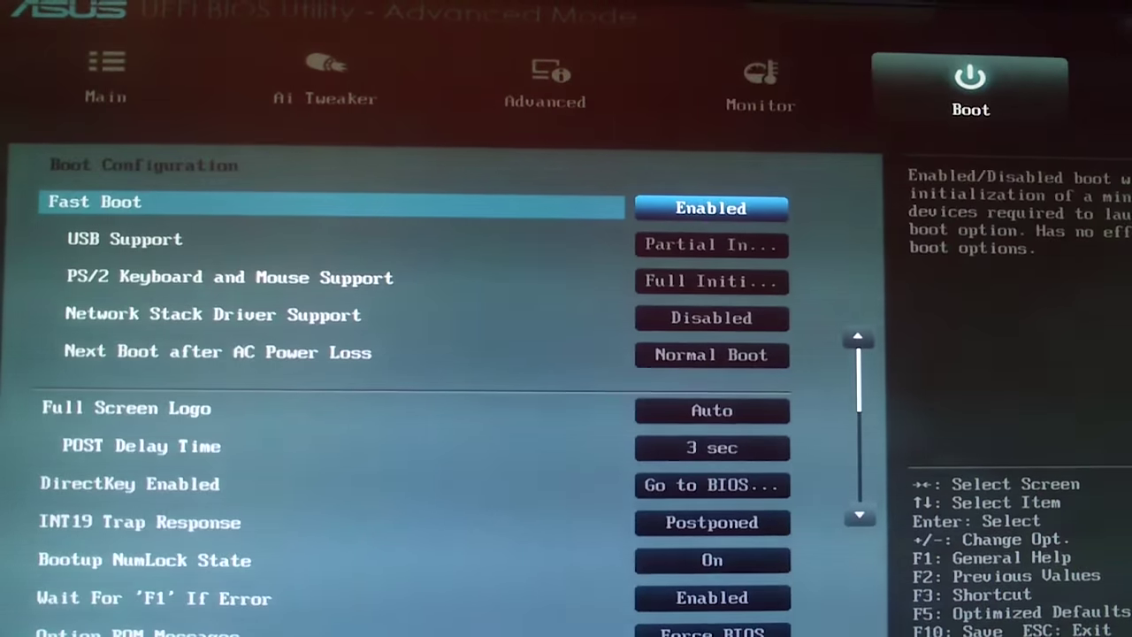
# Open the CSM (Compatibility Support Module) settings within the Boot configuration.
pyautogui.press('Down')
pyautogui.press('Down')
pyautogui.press('Down')
pyautogui.press('Down')
pyautogui.press('Down')
pyautogui.press('Down')
pyautogui.press('Down')
pyautogui.press('Down')
pyautogui.press('Down')
pyautogui.press('Down')
pyautogui.press('Down')
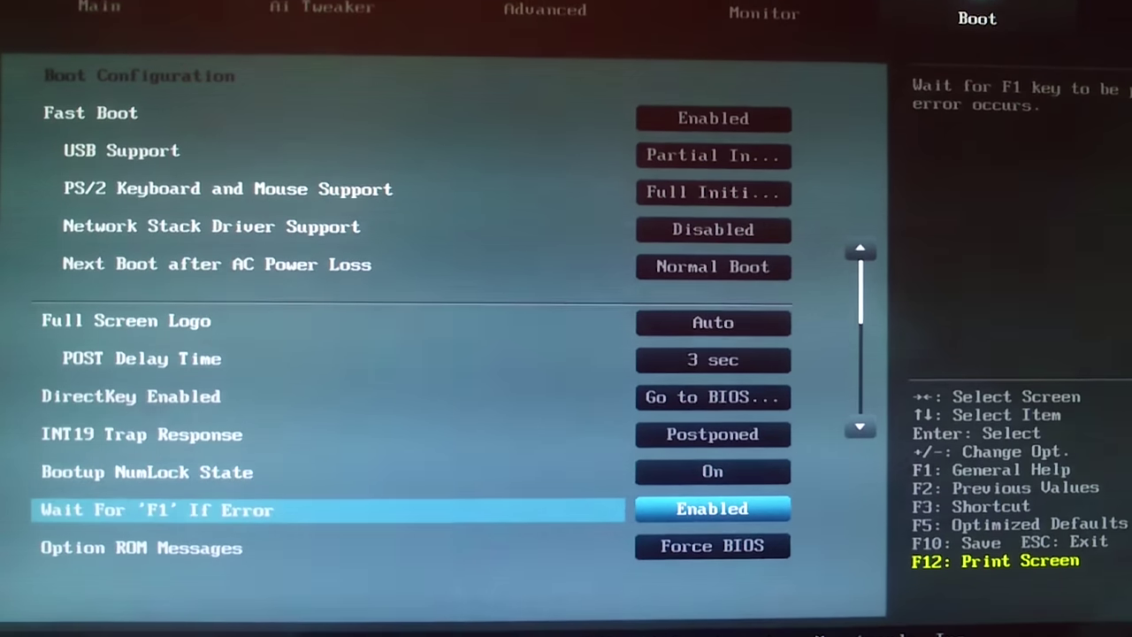
pyautogui.press('Down')
pyautogui.press('Down')
pyautogui.press('Down')
pyautogui.press('Up')
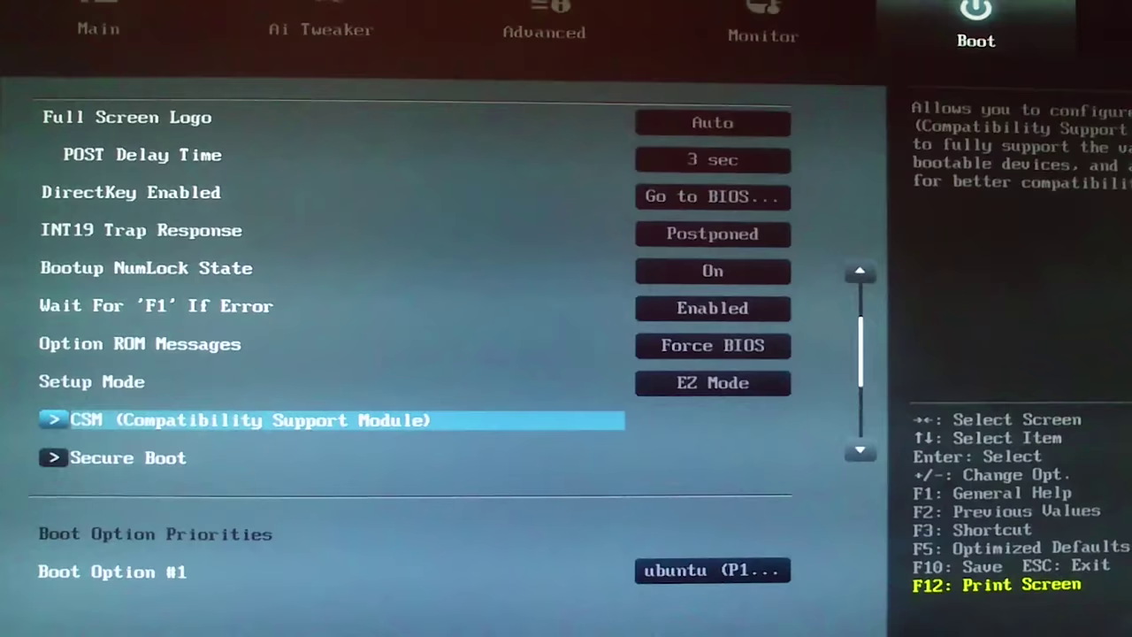
pyautogui.press('Return')
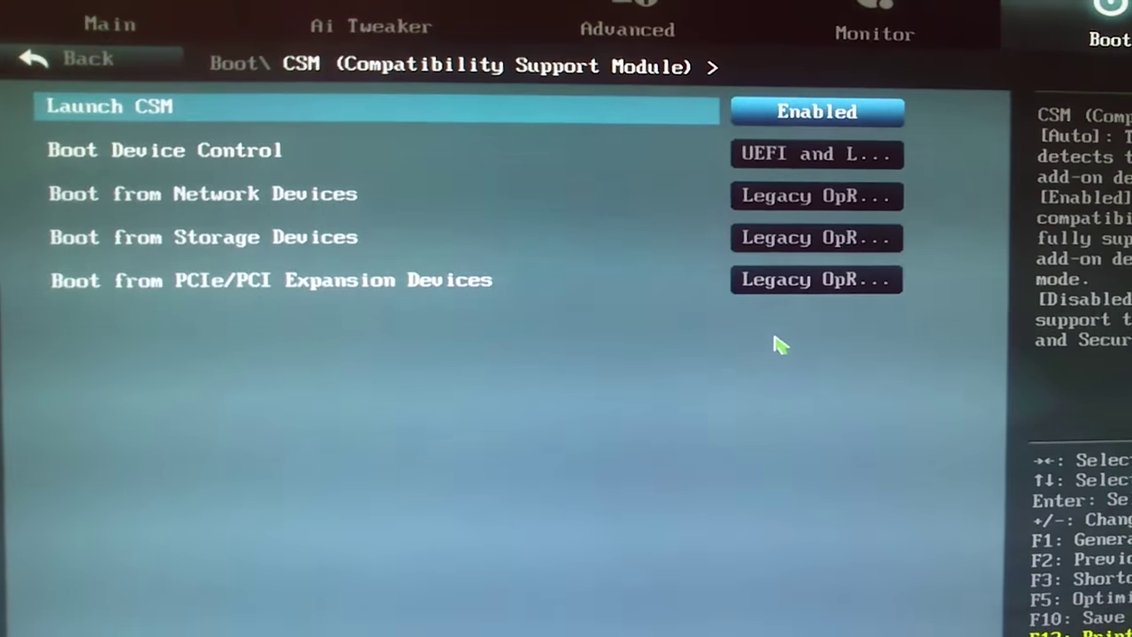
# Set Boot Device Control to UEFI and Legacy OpROM and return to the Boot configuration.
pyautogui.press('Down')
pyautogui.press('Return')
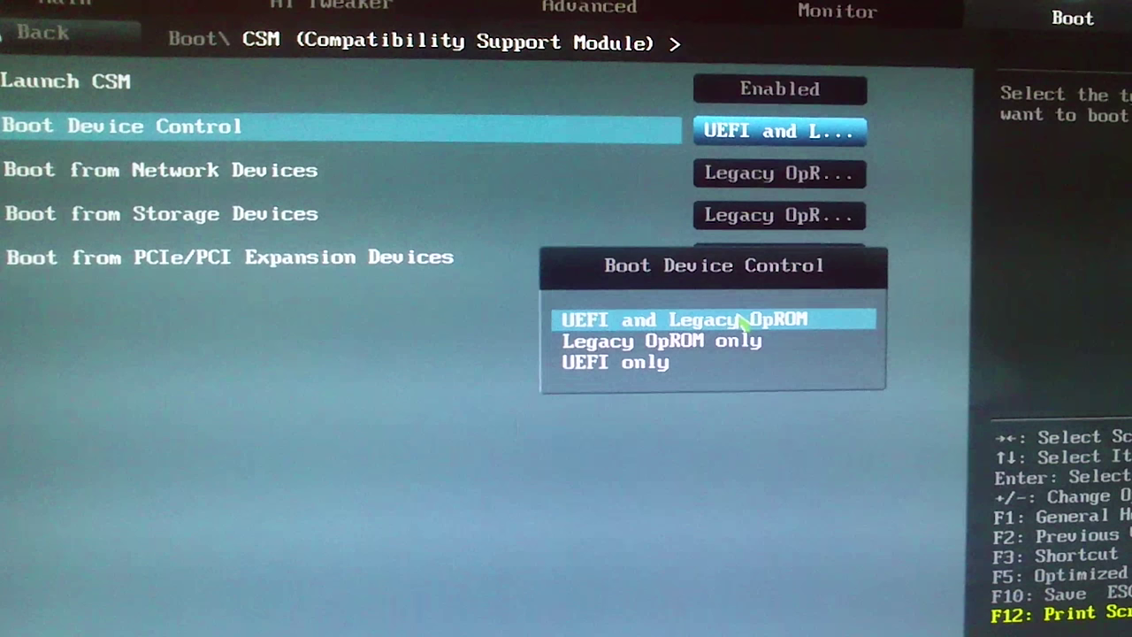
pyautogui.click(746, 322)
pyautogui.press('Escape')
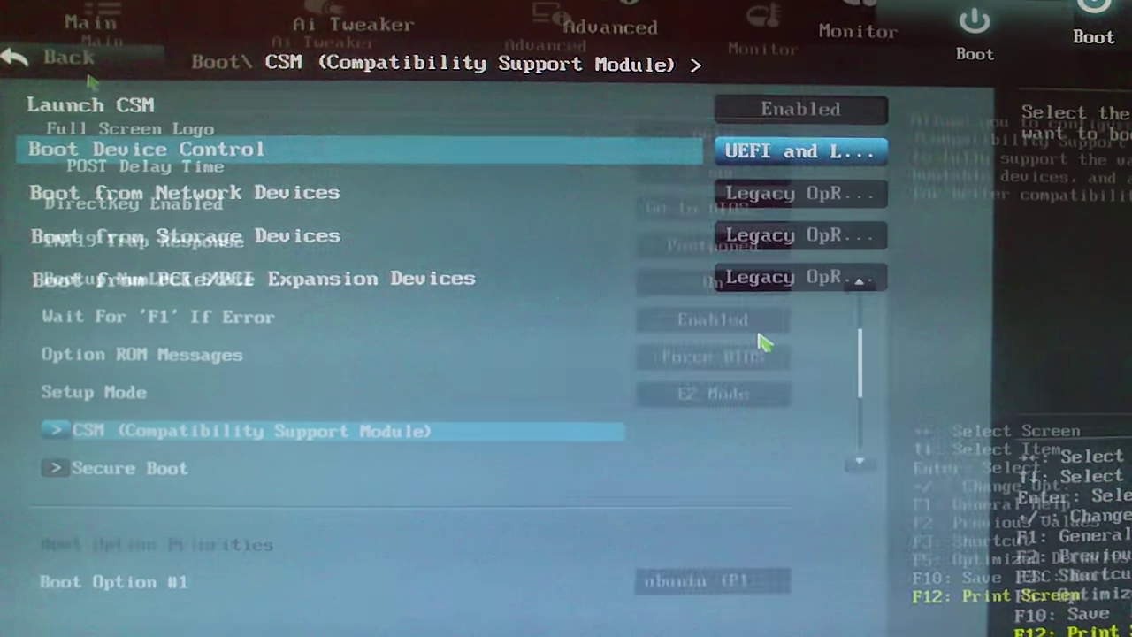
# Set the OS Type in the Secure Boot settings to Windows UEFI mode and return to the Boot configuration.
pyautogui.press('Down')
pyautogui.press('Return')
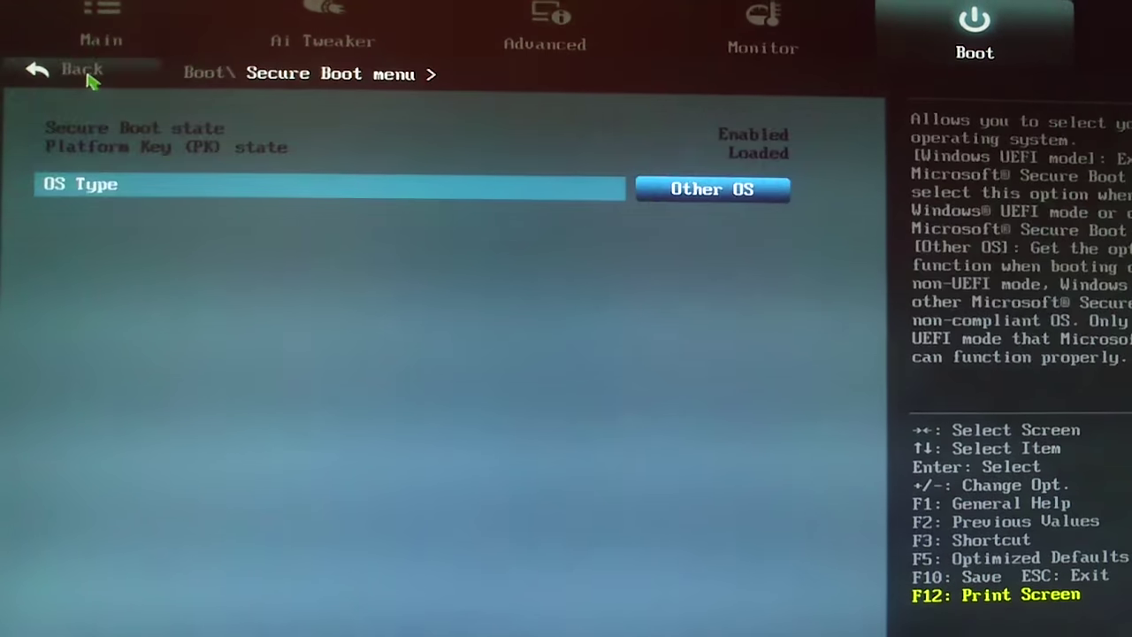
pyautogui.press('Return')
pyautogui.press('Up')
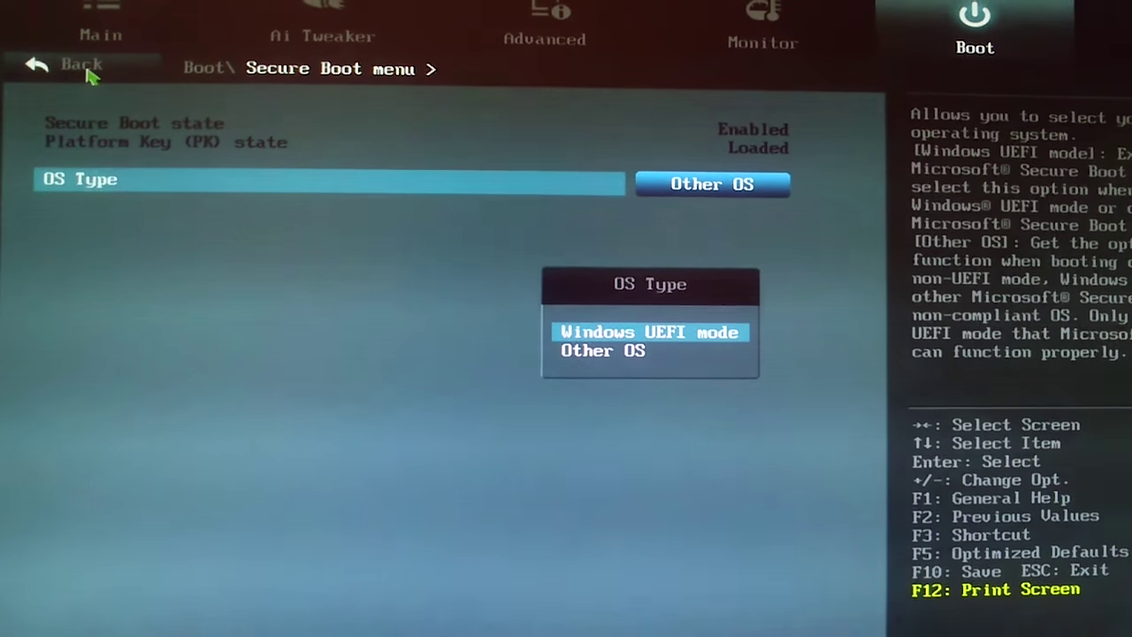
pyautogui.press('Return')
pyautogui.click(88, 74)
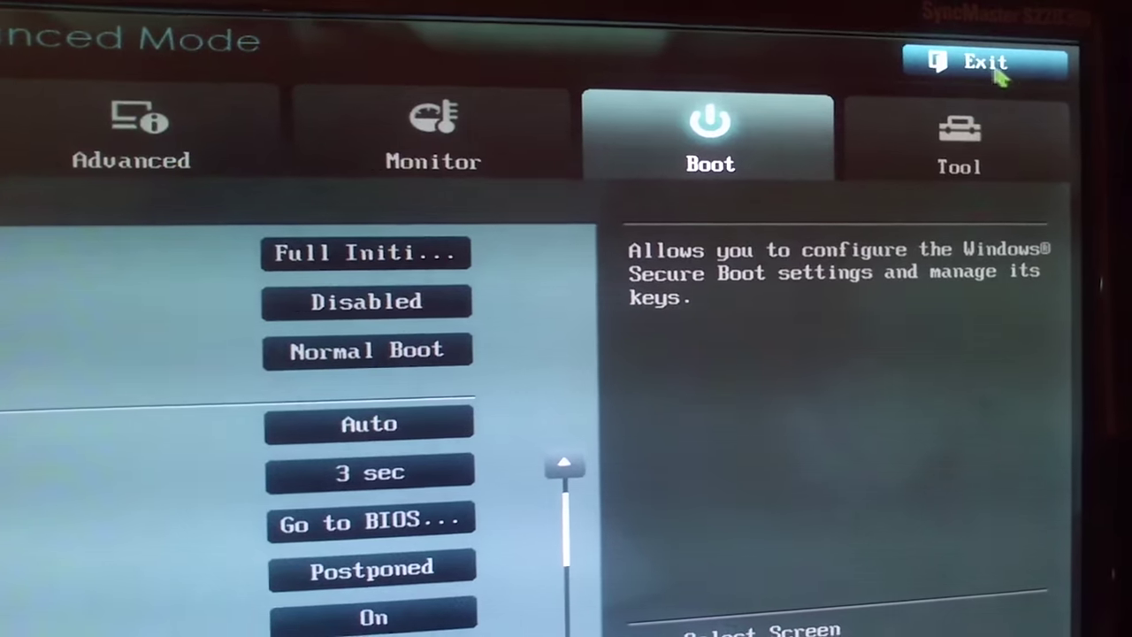
# Exit the BIOS setup, saving the changes and resetting the computer.
pyautogui.click(991, 69)
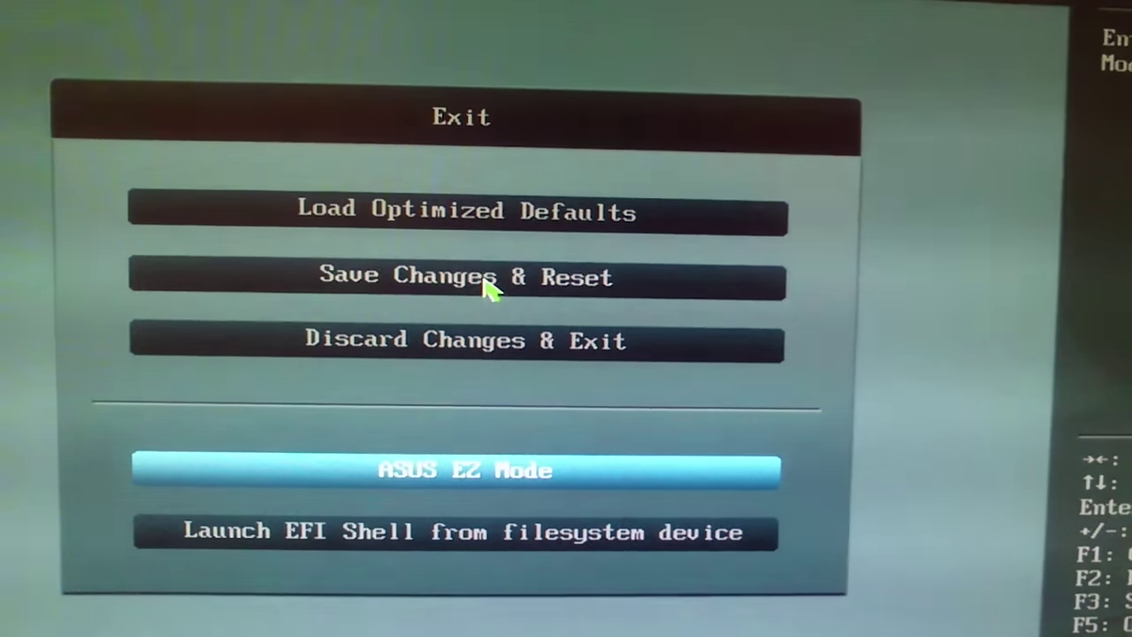
pyautogui.click(491, 287)
pyautogui.click(491, 287)
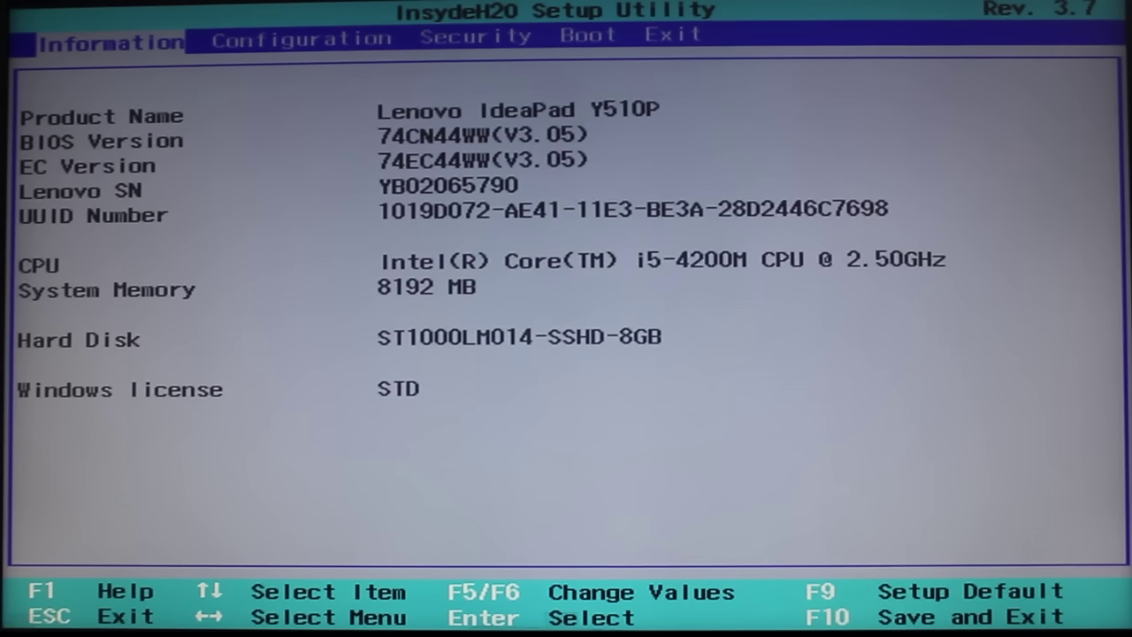
# Set Boot Mode to UEFI in the Boot settings of the InsydeH2O Setup Utility.
pyautogui.press('Right')
pyautogui.press('Right')
pyautogui.press('Right')
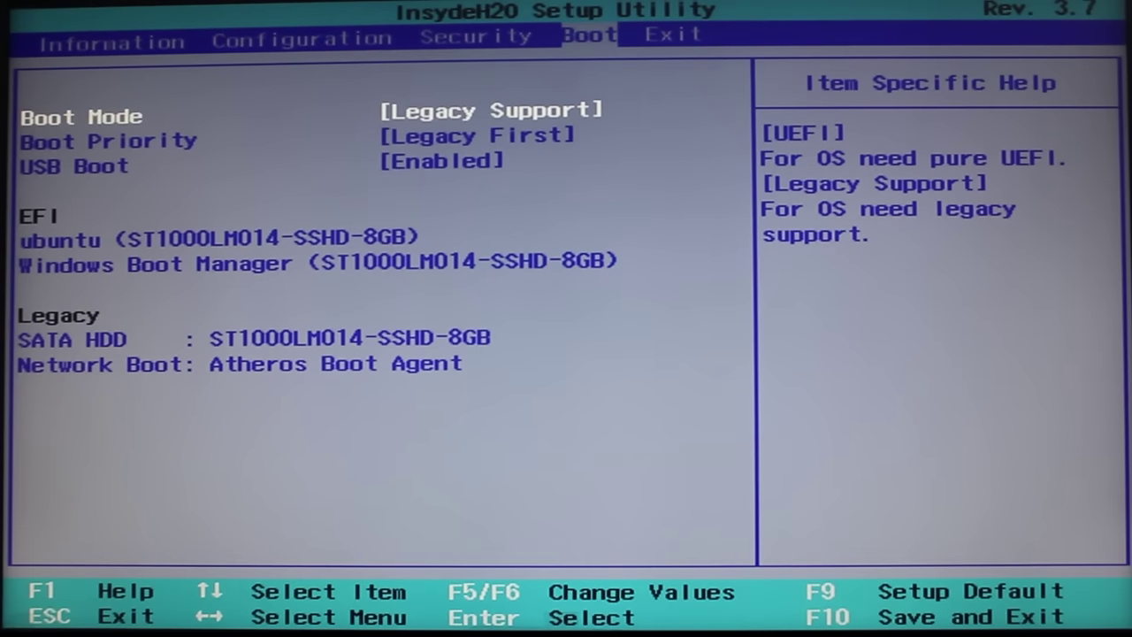
pyautogui.press('Return')
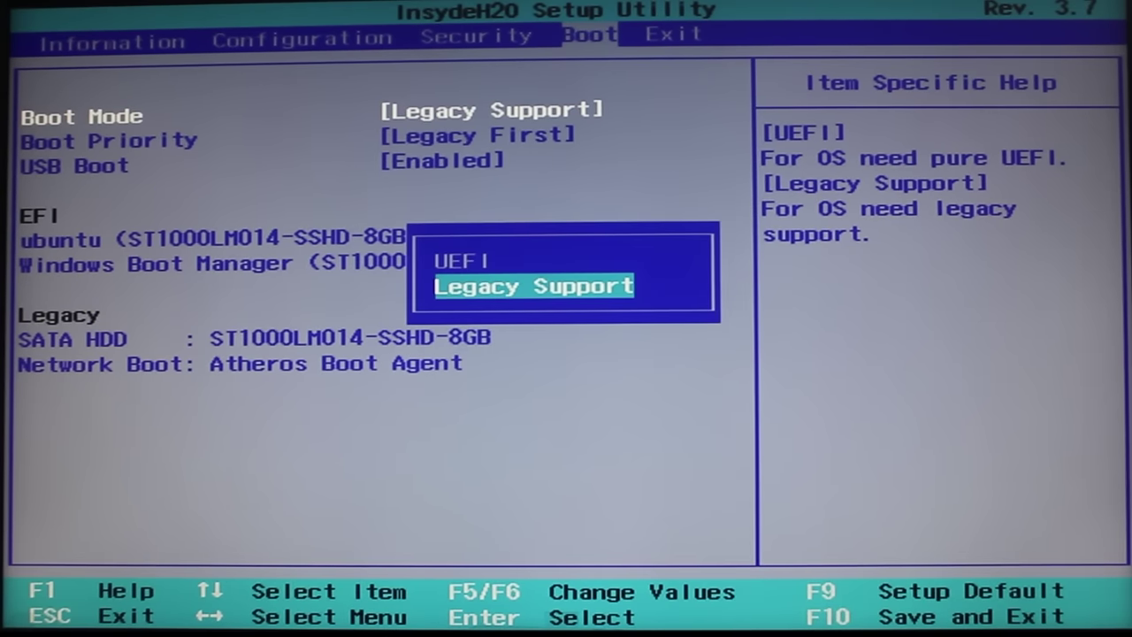
pyautogui.press('Up')
pyautogui.press('Return')
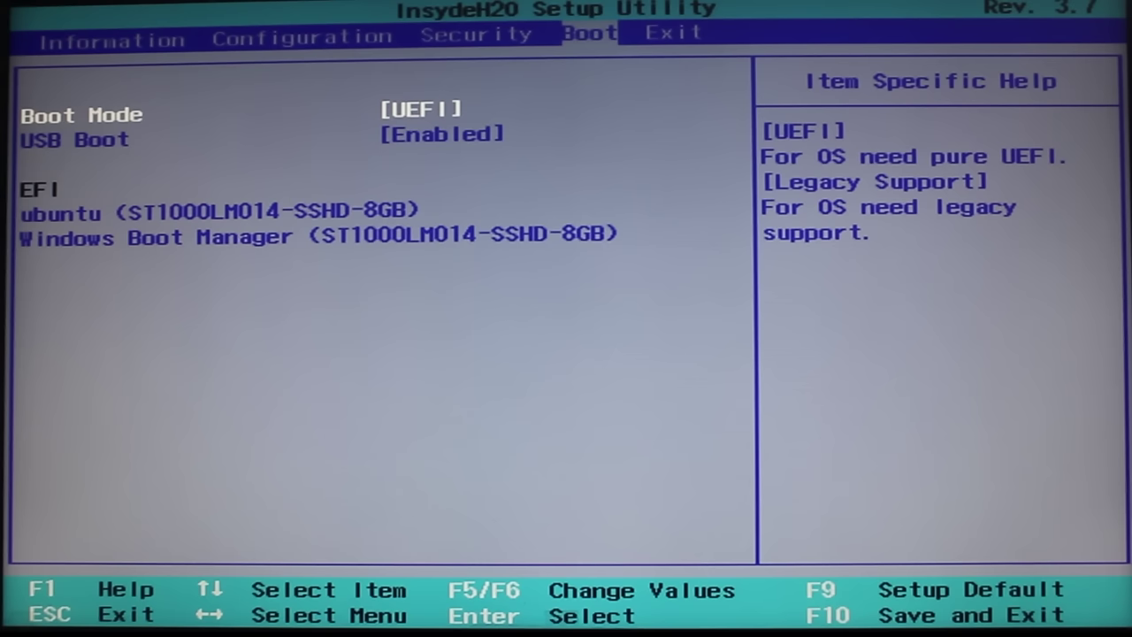
# Set Secure Boot to Enabled in the Security settings.
pyautogui.press('Left')
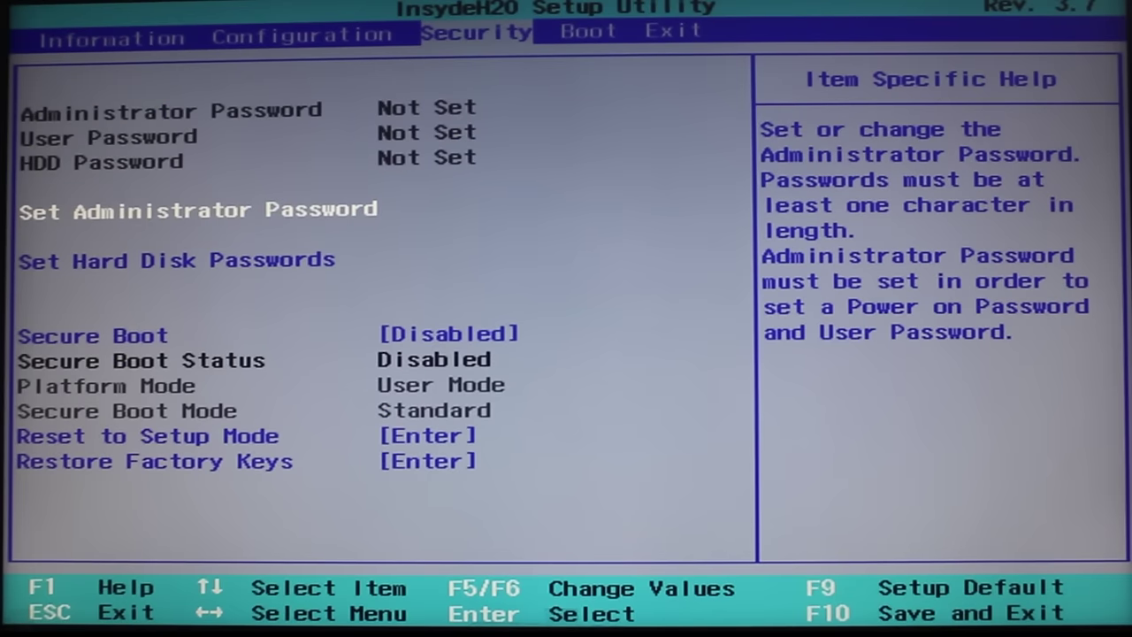
pyautogui.press('Down')
pyautogui.press('Down')
pyautogui.press('Return')
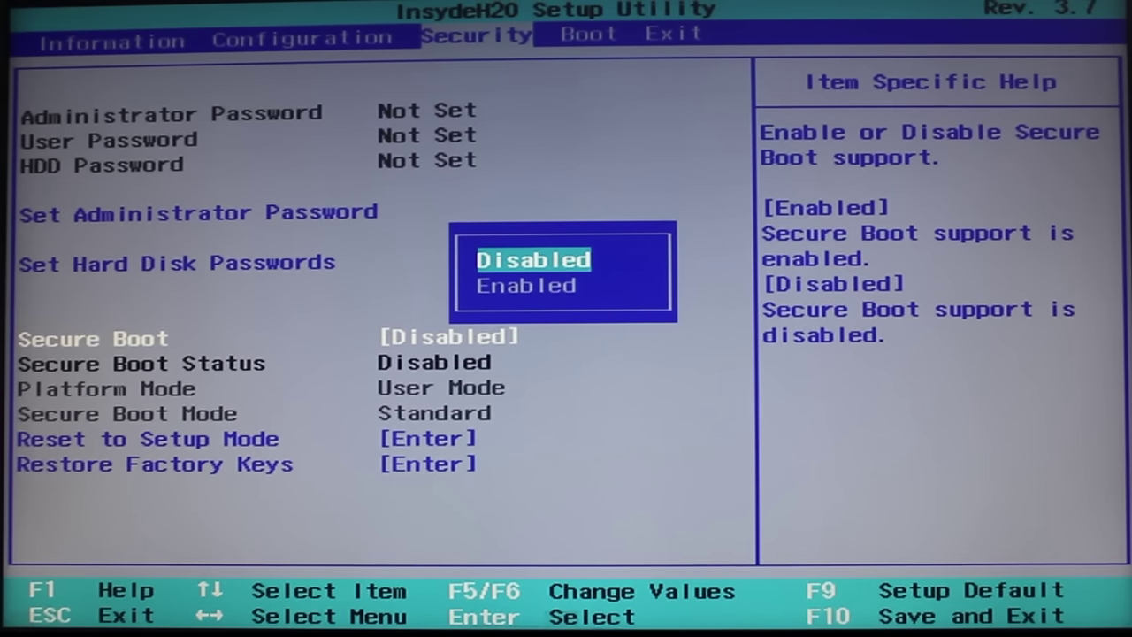
pyautogui.press('Down')
pyautogui.press('Return')
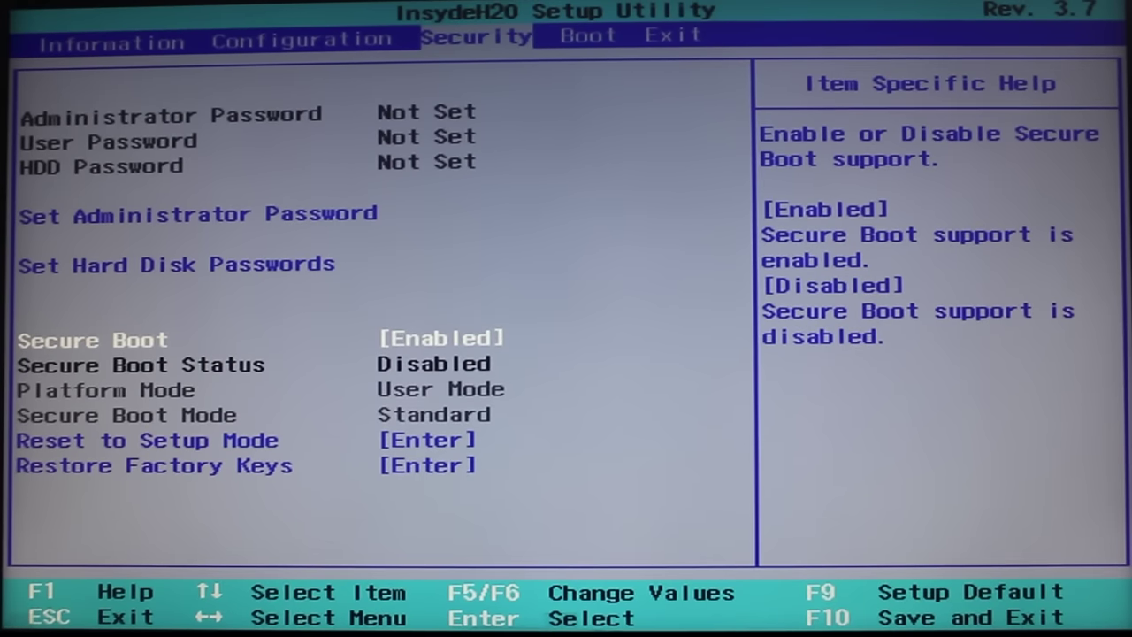
# Exit the setup utility, saving the Secure Boot change.
pyautogui.press('Right')
pyautogui.press('Right')
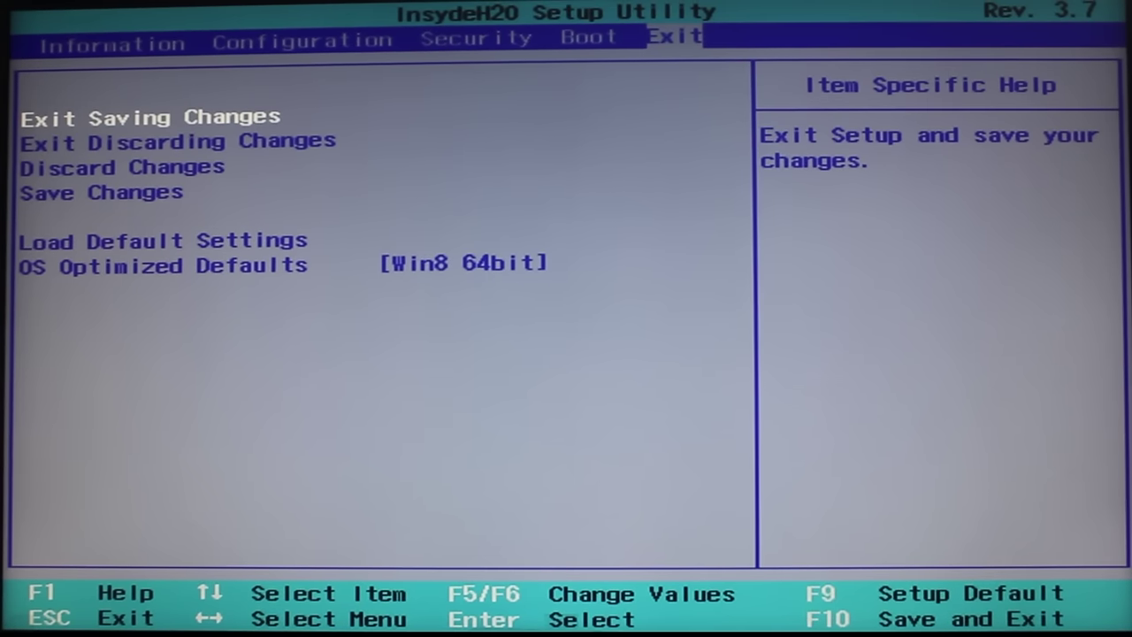
pyautogui.press('Return')
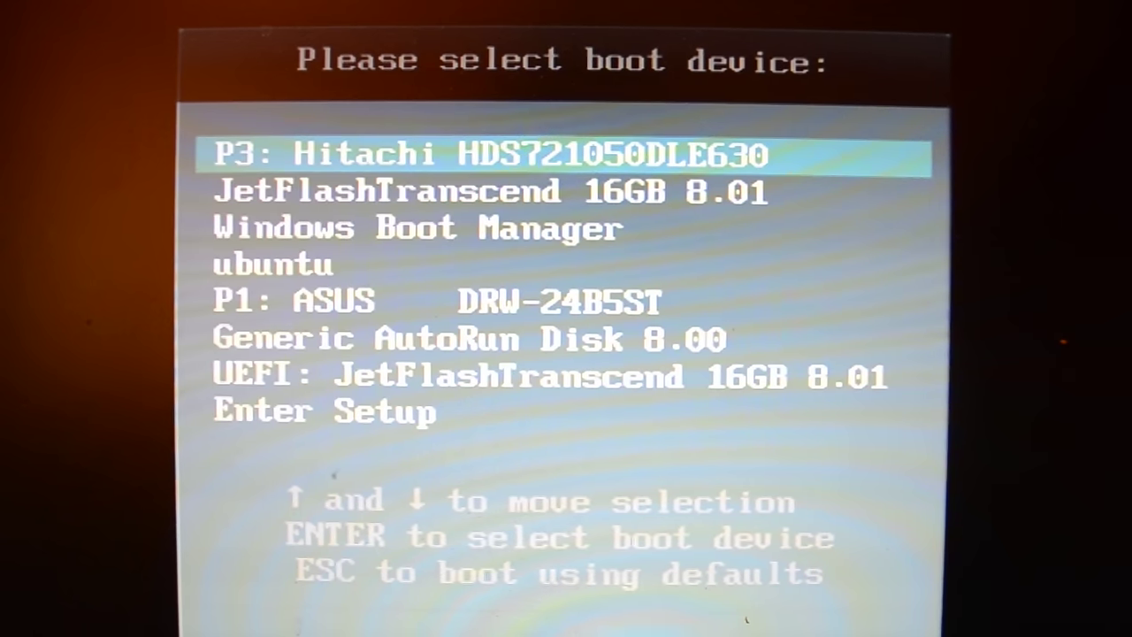
# Select the UEFI: JetFlashTranscend 16GB 8.01 flash drive as the boot device.
pyautogui.press('Down')
pyautogui.press('Down')
pyautogui.press('Down')
pyautogui.press('Down')
pyautogui.press('Down')
pyautogui.press('Down')
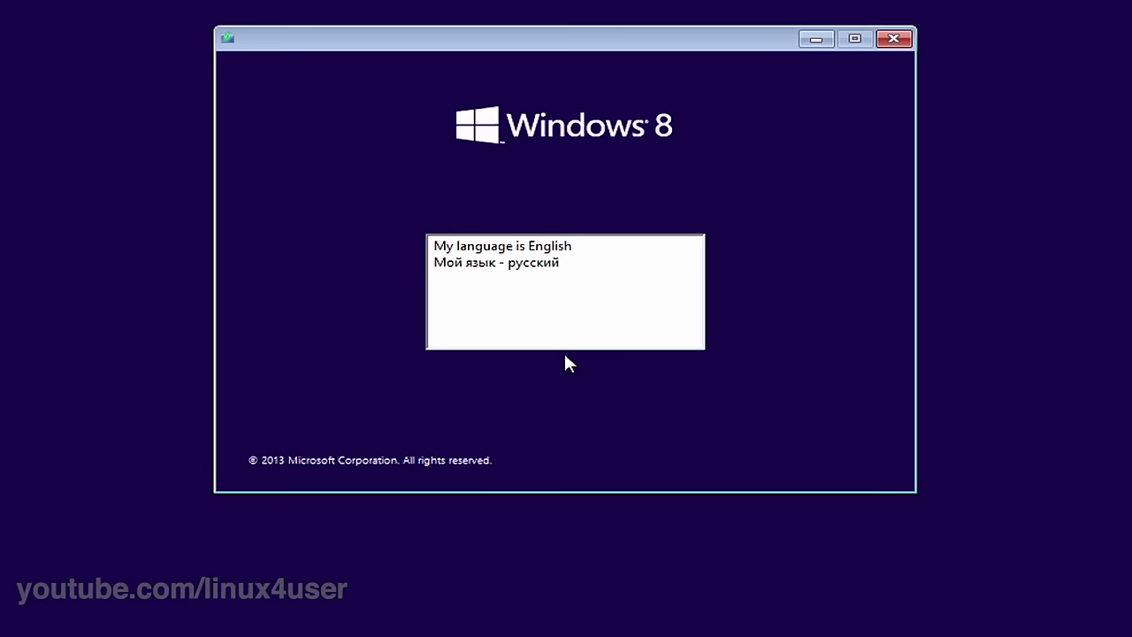
# Choose Russian as the setup language, keep the Russian regional options and start the Windows installation.
pyautogui.click(501, 262)
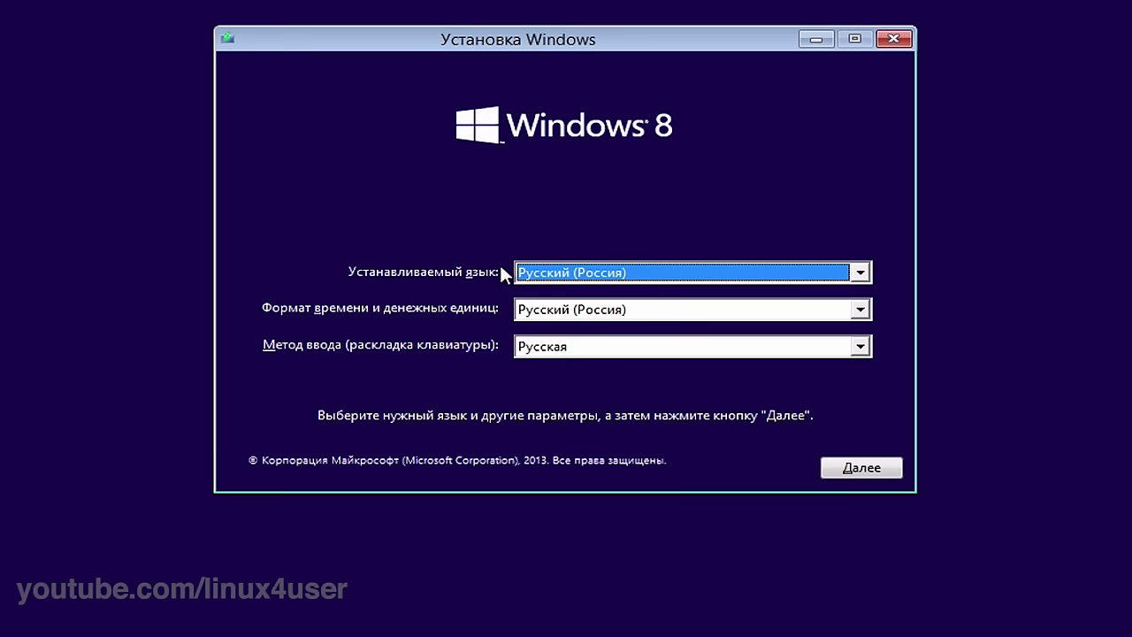
pyautogui.click(842, 463)
pyautogui.click(567, 246)
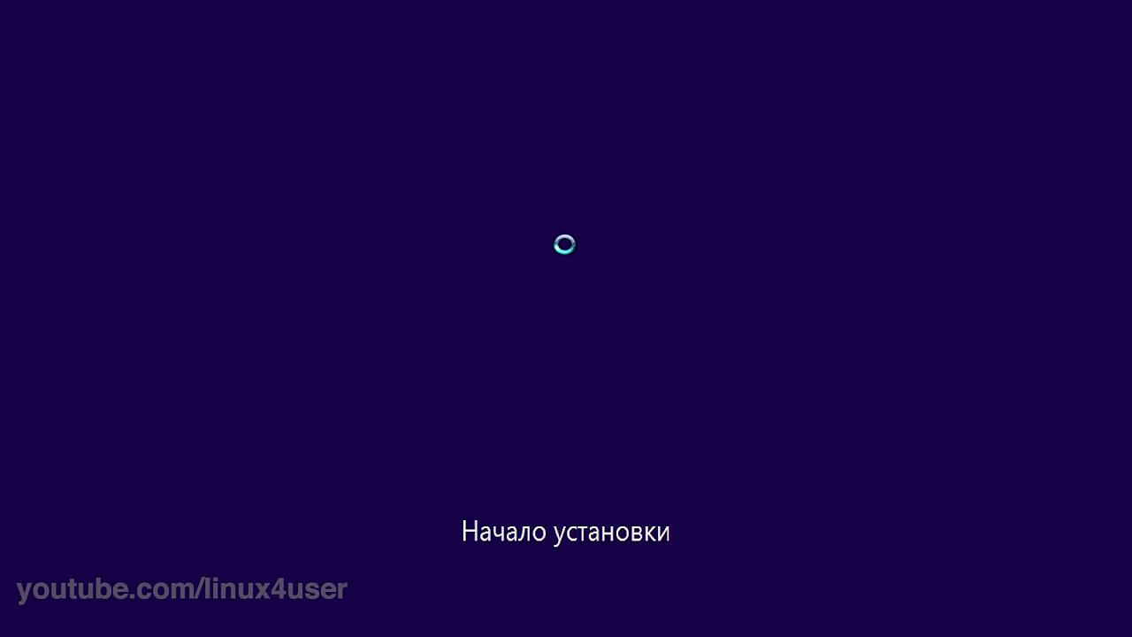
# Choose the x64 edition of Windows 8.1 Профессиональная for a custom installation, accepting the licence terms.
pyautogui.click(449, 205)
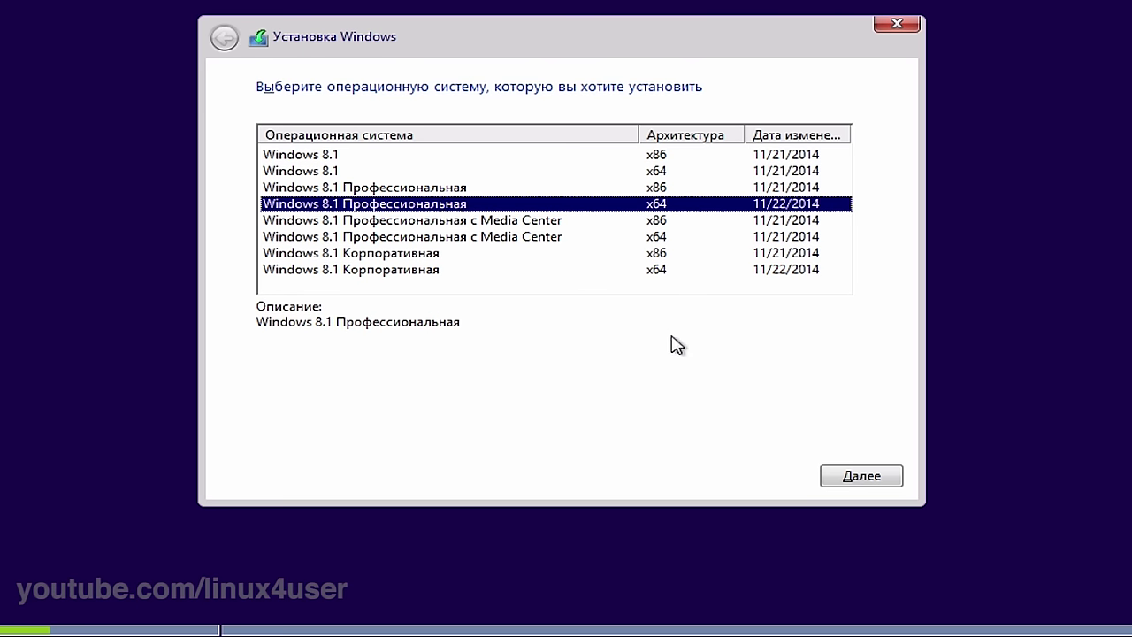
pyautogui.click(849, 476)
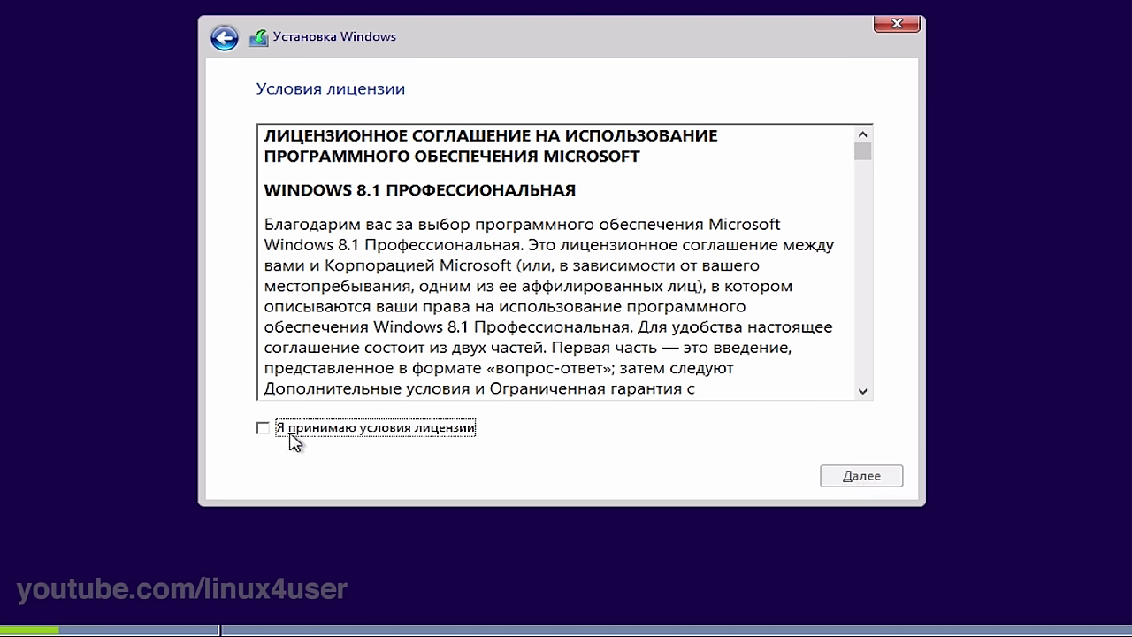
pyautogui.click(263, 428)
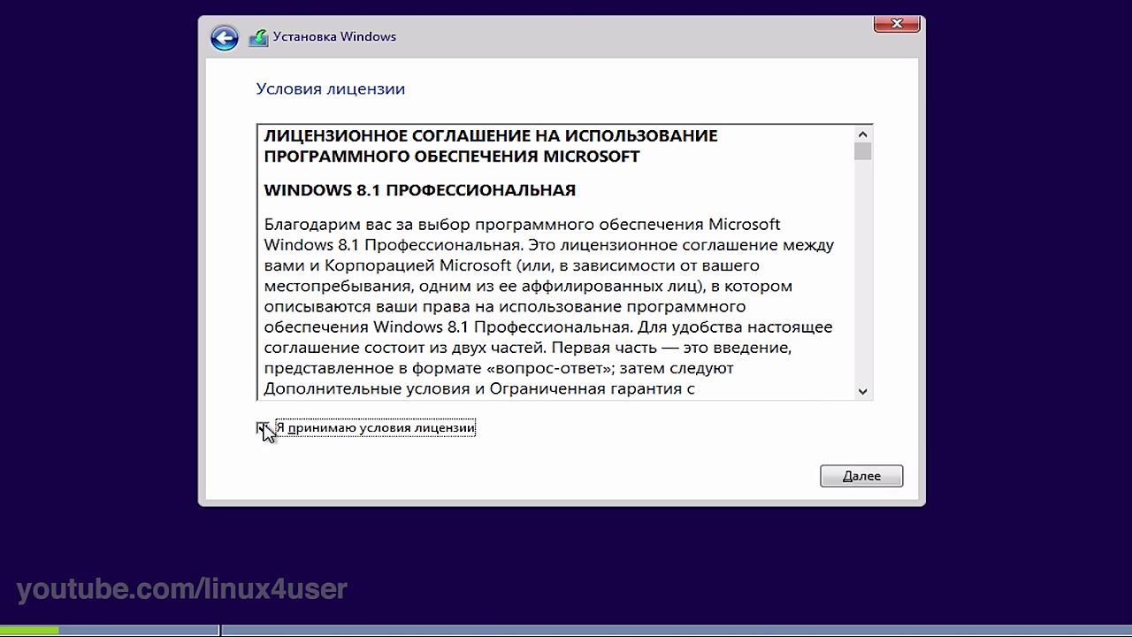
pyautogui.click(878, 477)
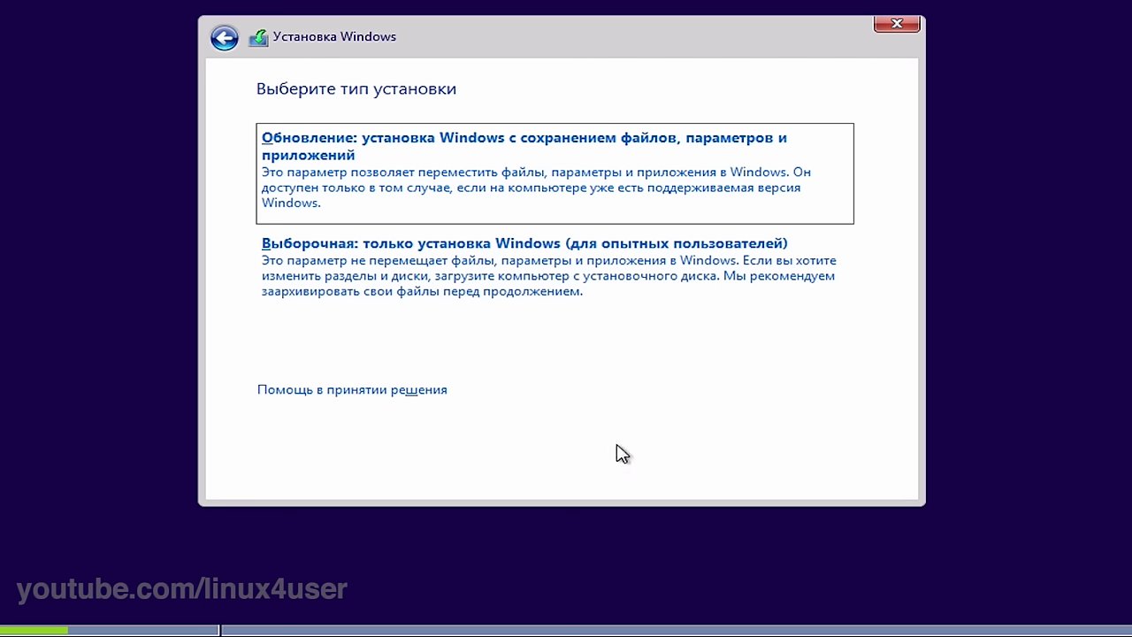
pyautogui.click(543, 299)
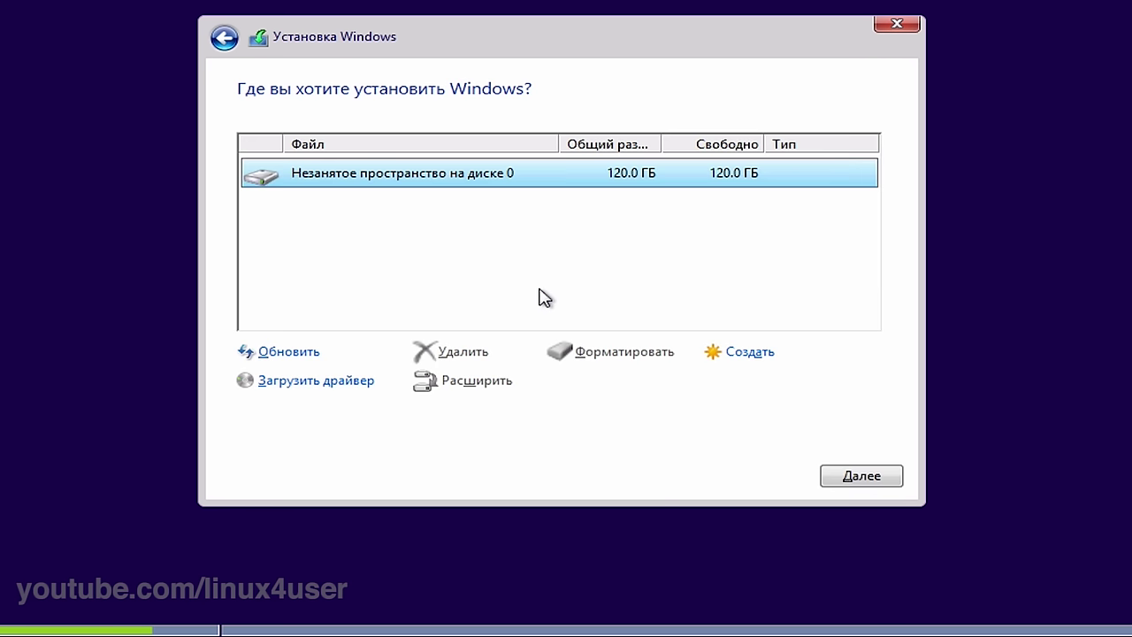
# Create a 50000 MB partition in the unallocated space of disk 0, allowing additional system partitions, and format it.
pyautogui.click(731, 354)
pyautogui.doubleClick(669, 387)
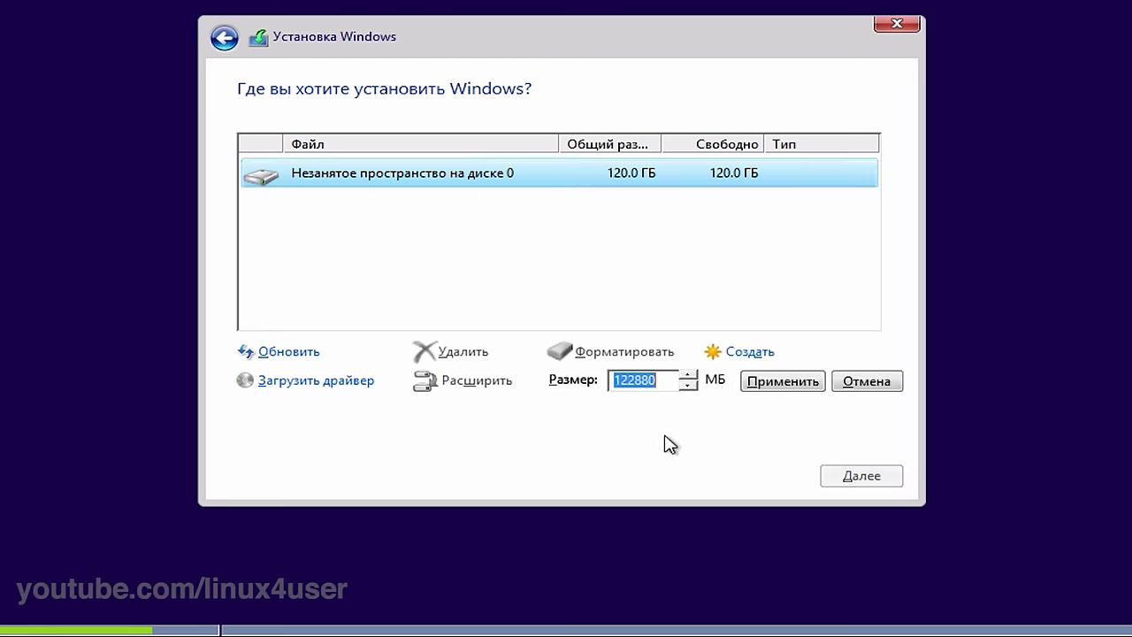
pyautogui.write('50000')
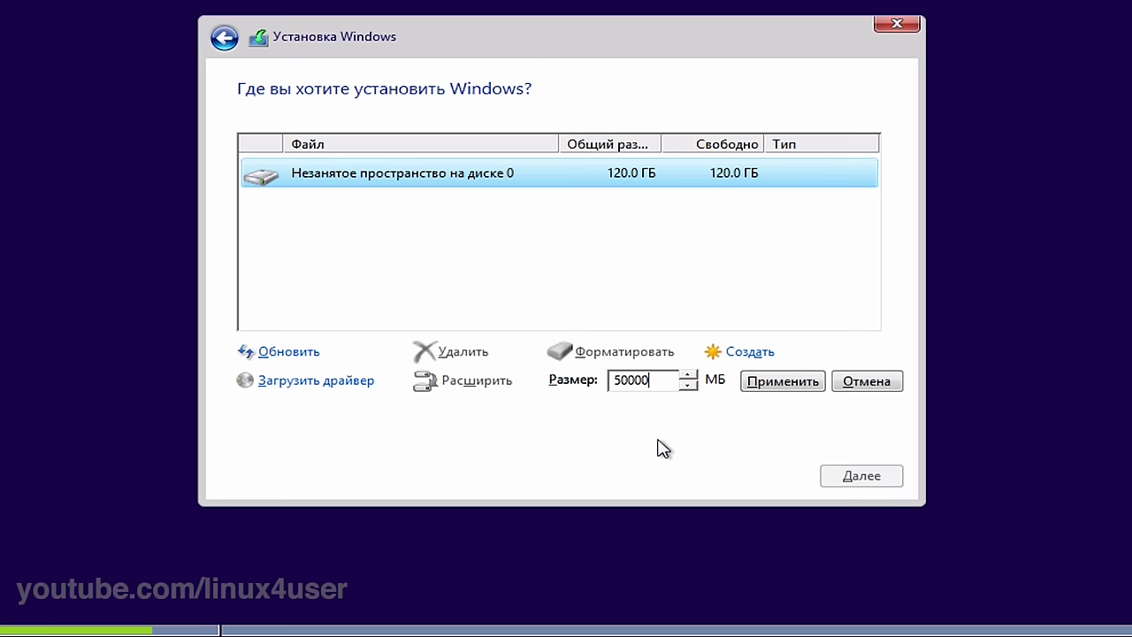
pyautogui.click(774, 387)
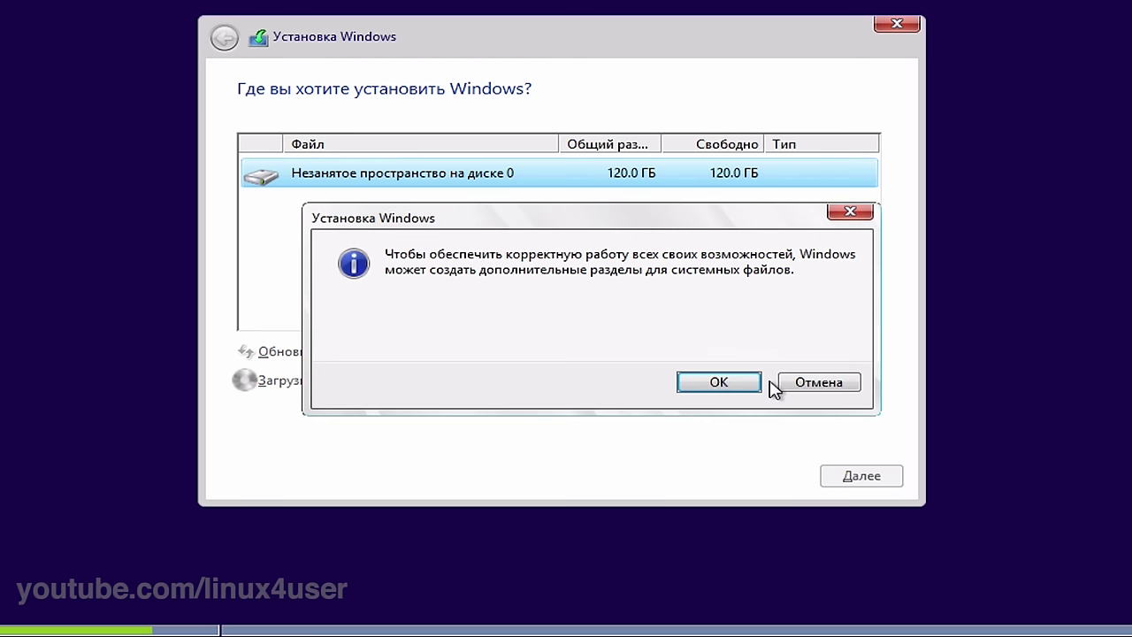
pyautogui.click(721, 387)
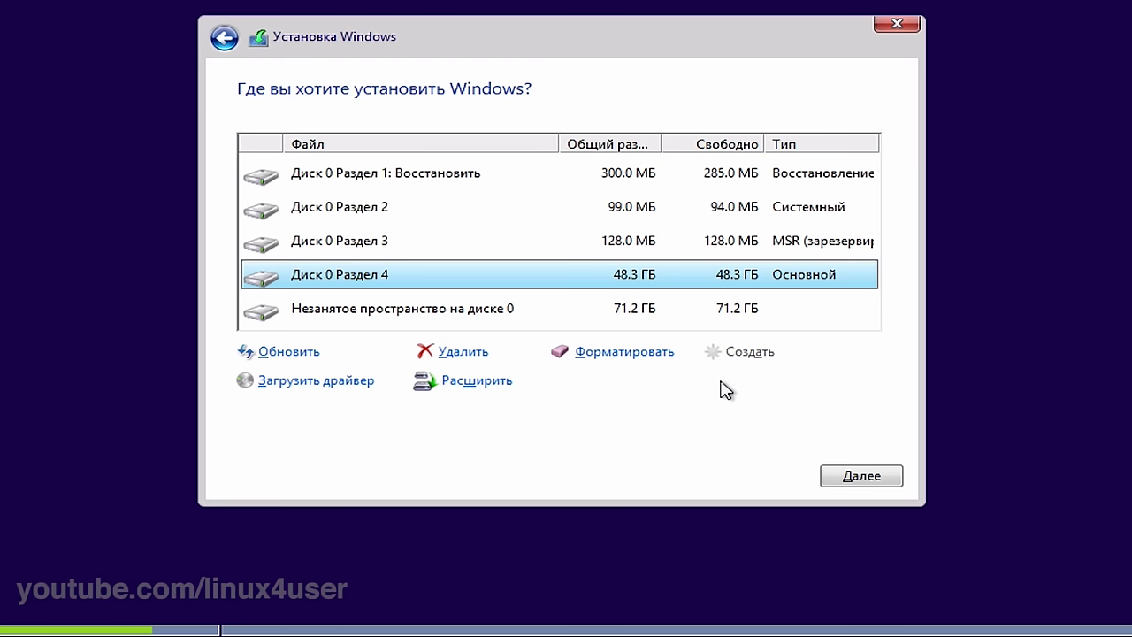
pyautogui.click(619, 352)
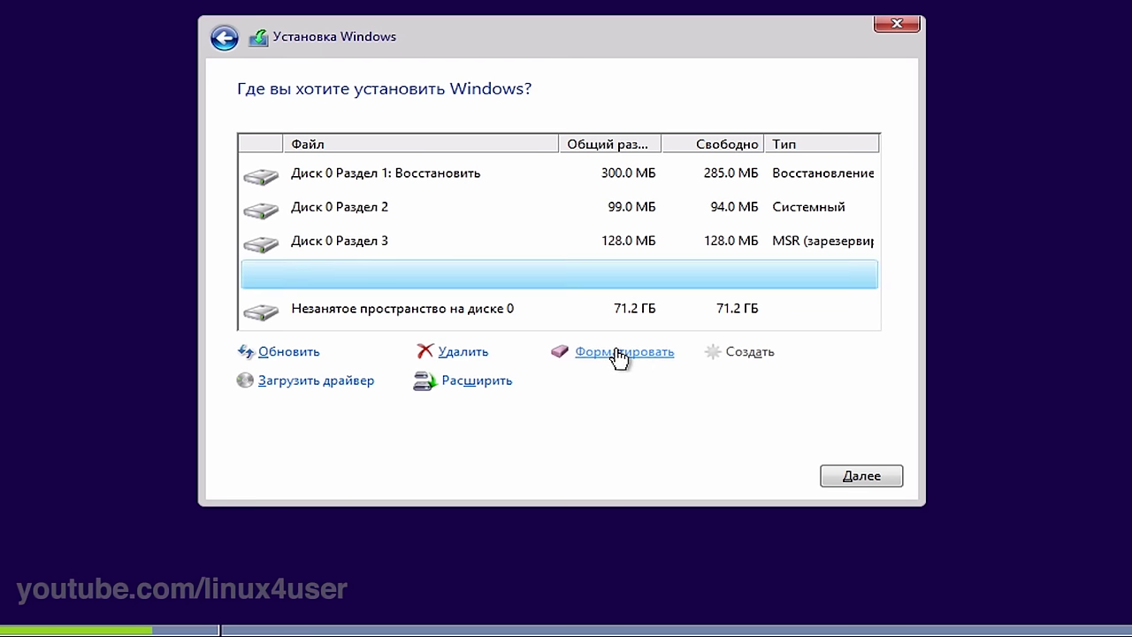
pyautogui.click(688, 380)
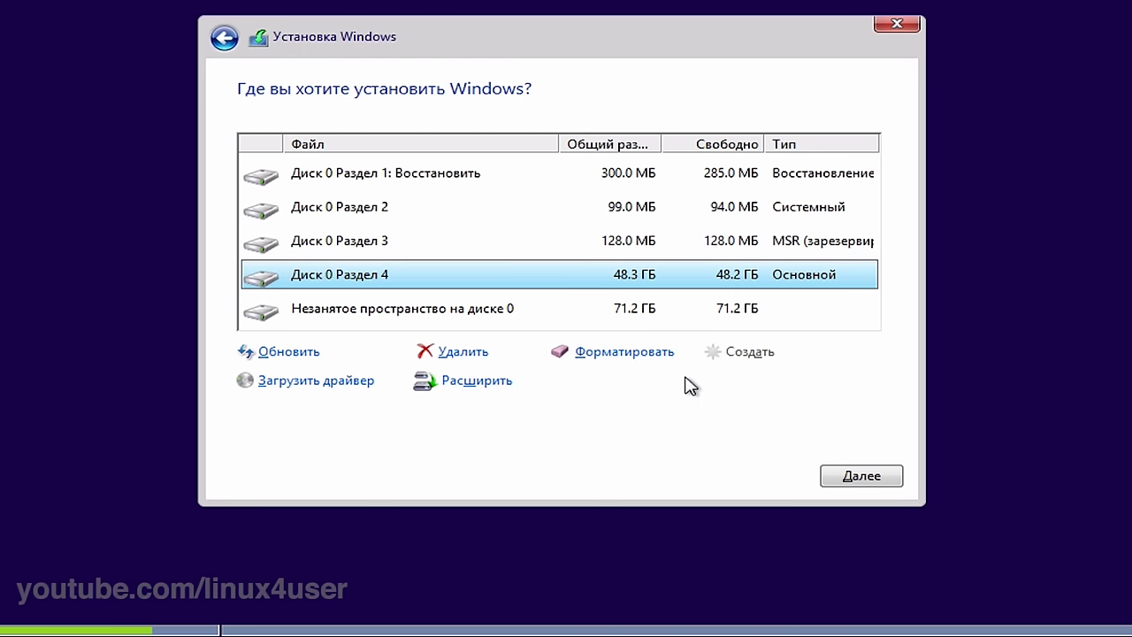
# Create a partition from all the remaining unallocated space on disk 0 and format it.
pyautogui.click(619, 319)
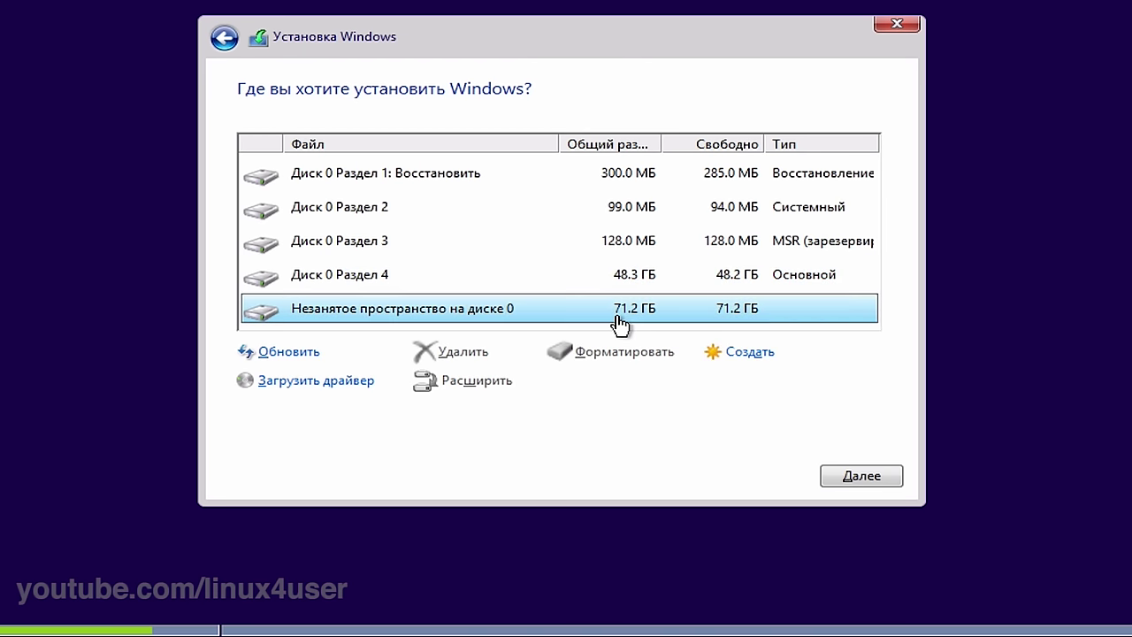
pyautogui.click(737, 353)
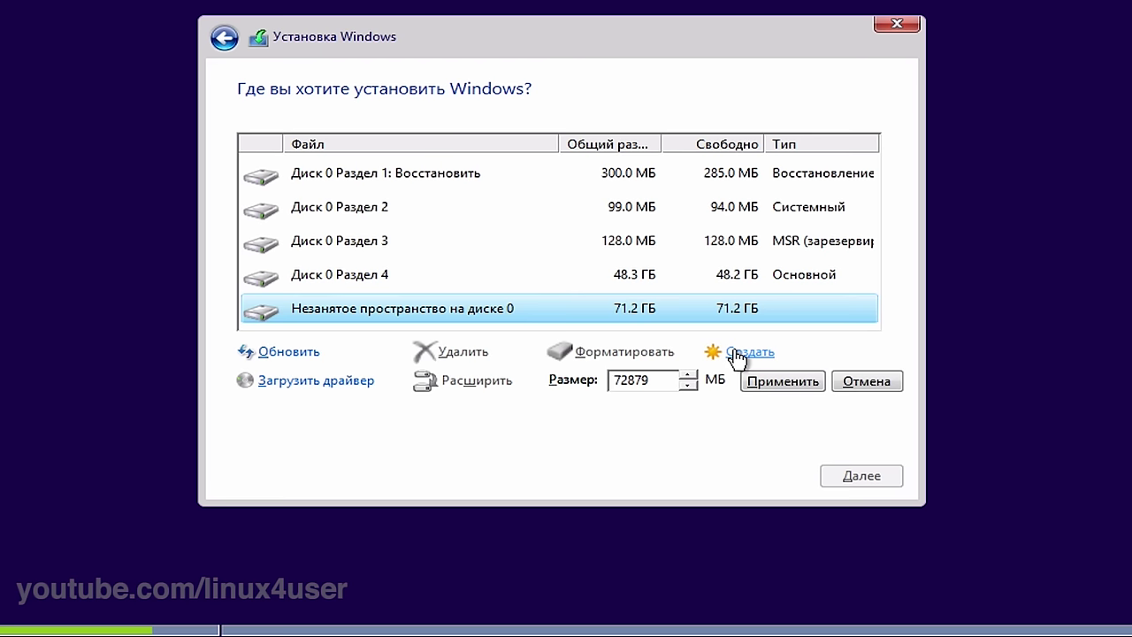
pyautogui.click(762, 384)
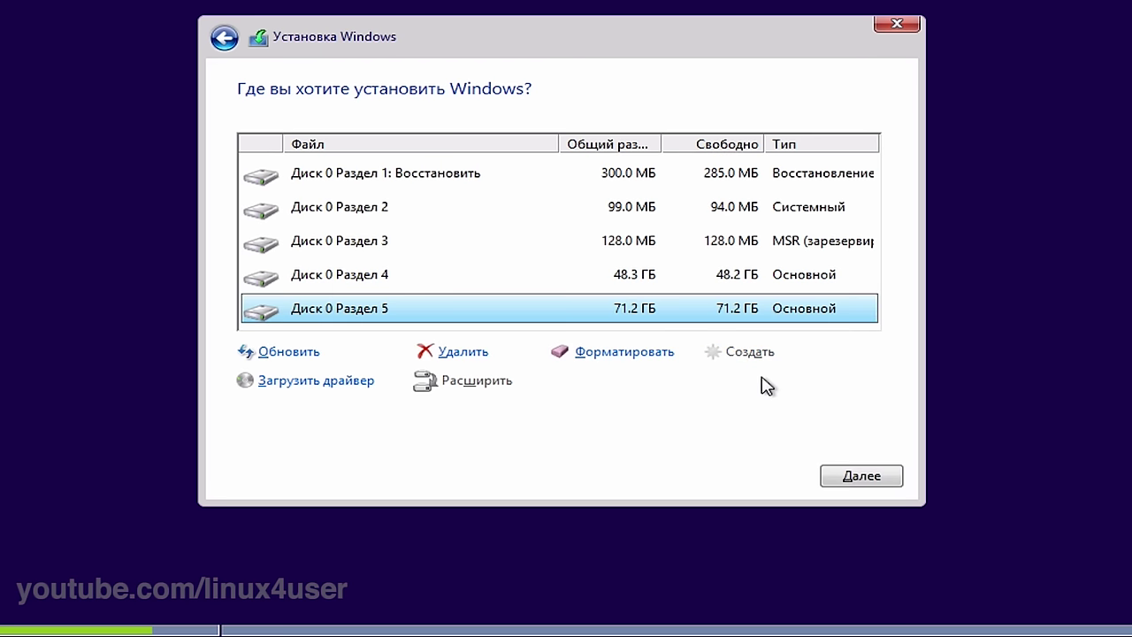
pyautogui.click(642, 353)
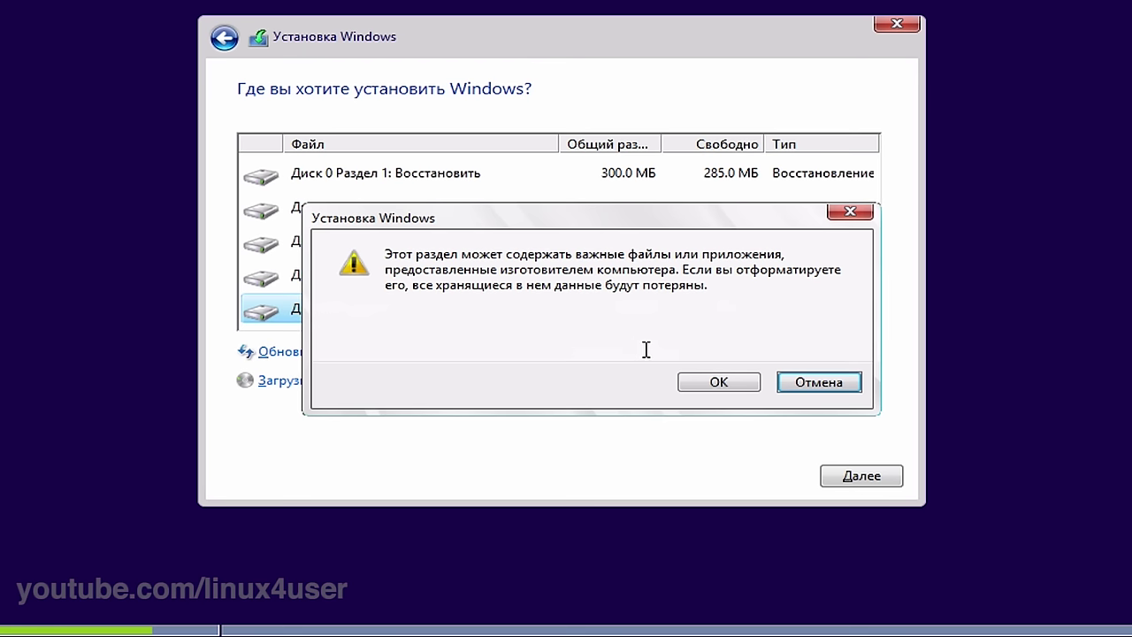
pyautogui.click(702, 384)
# Select partition 4 of disk 0 as the destination for Windows and proceed with the installation.
pyautogui.click(635, 276)
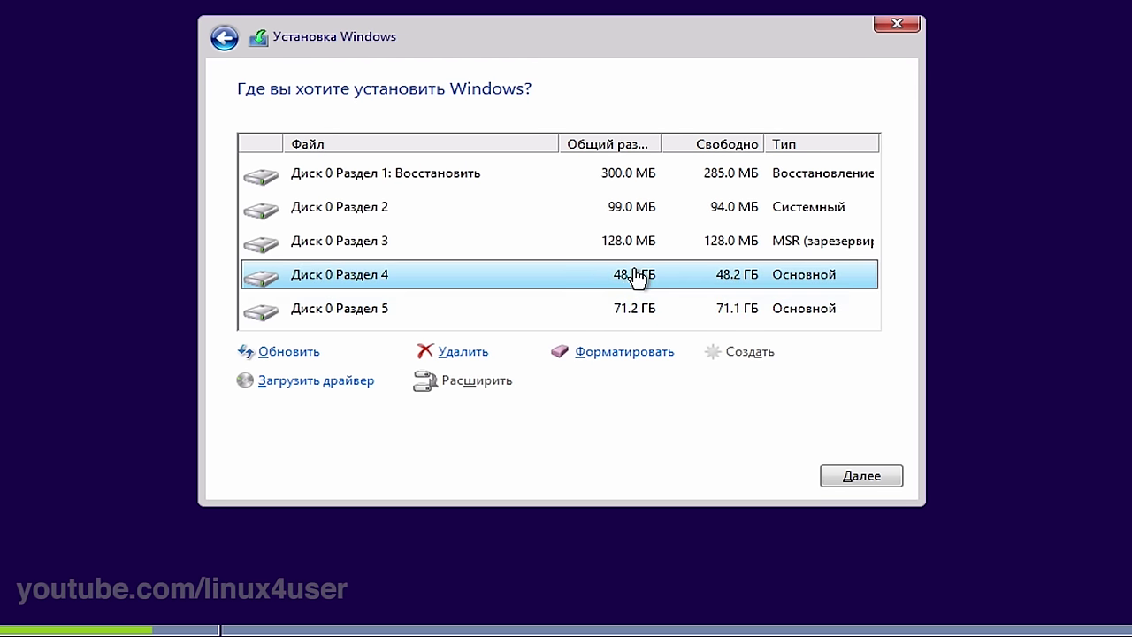
pyautogui.click(839, 474)
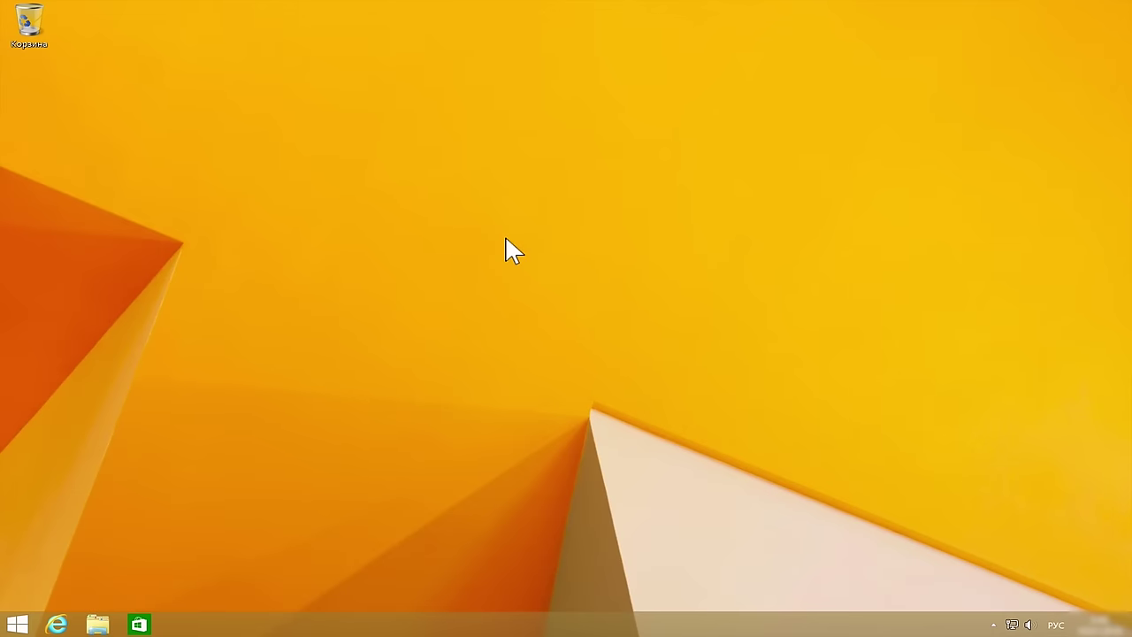
# Restart the computer from the installed Windows system.
pyautogui.click(11, 621)
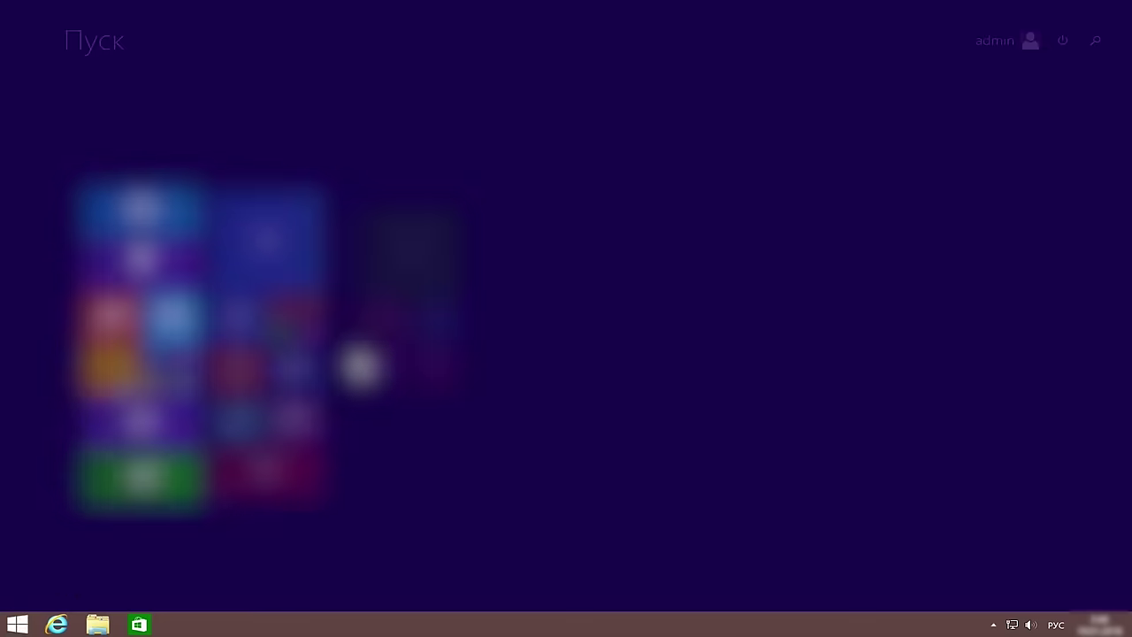
pyautogui.click(1061, 40)
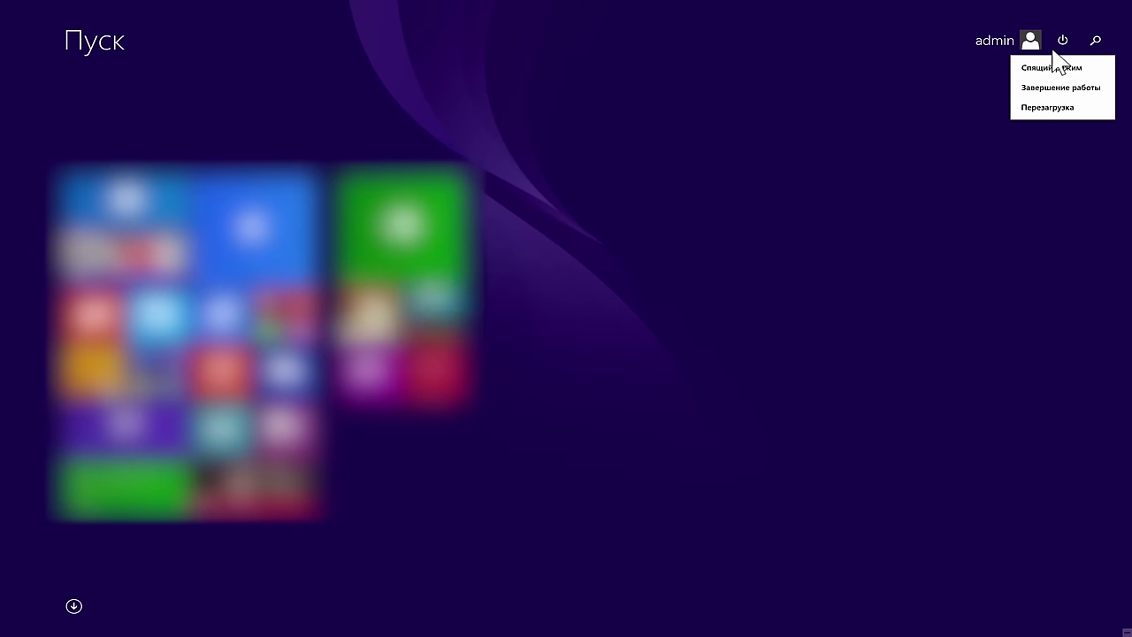
pyautogui.click(1021, 107)
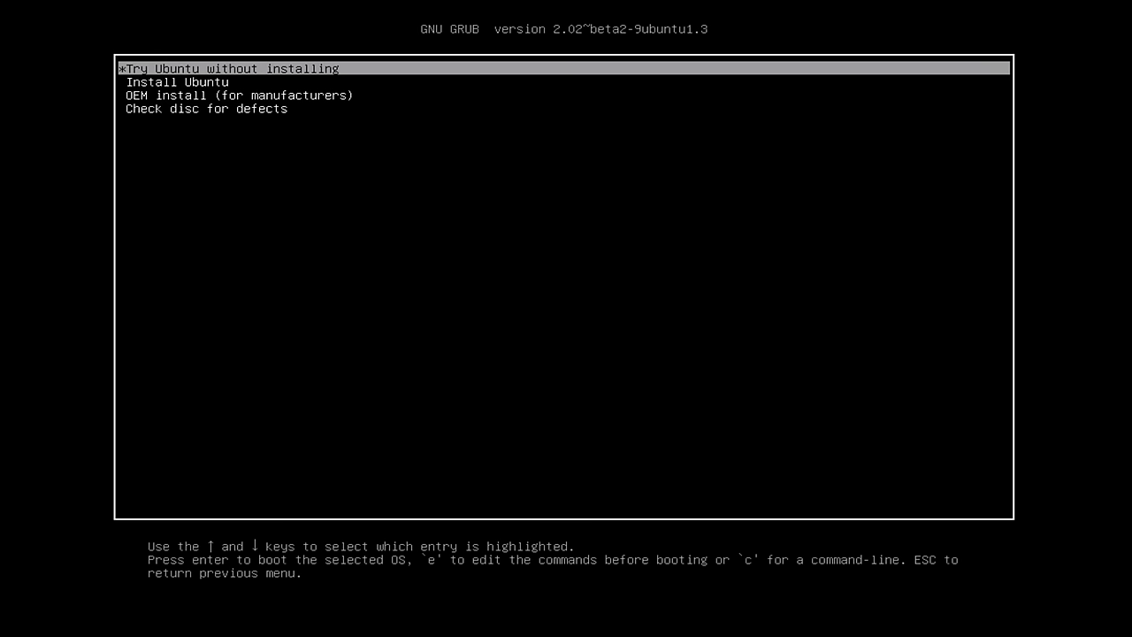
# Boot Ubuntu without installing it and open the GParted Partition Editor.
pyautogui.press('Return')
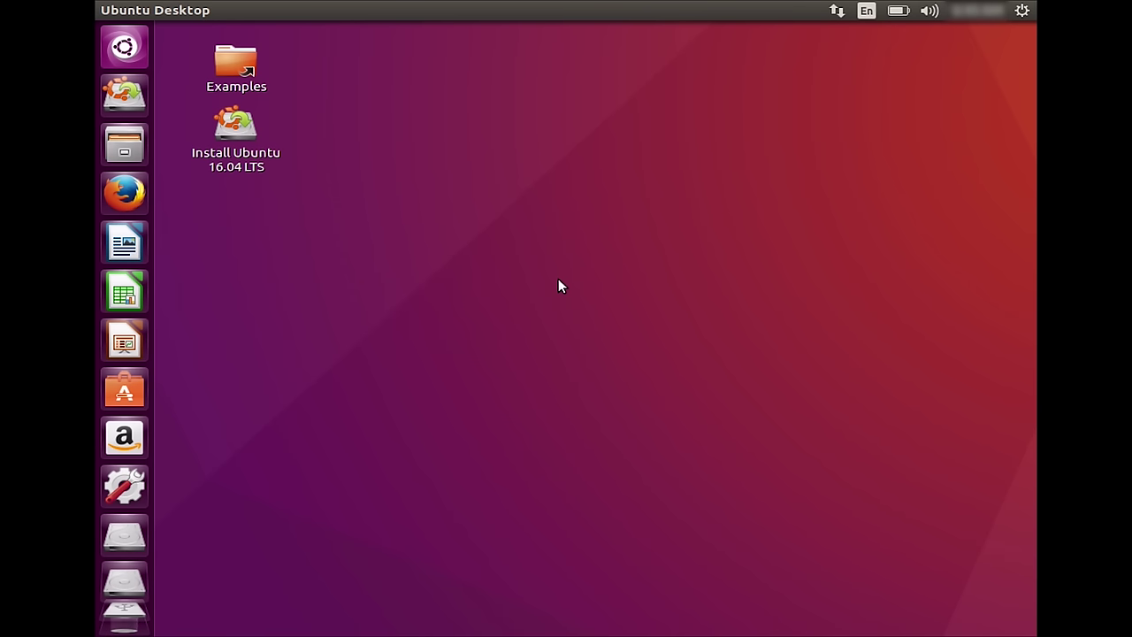
pyautogui.click(129, 45)
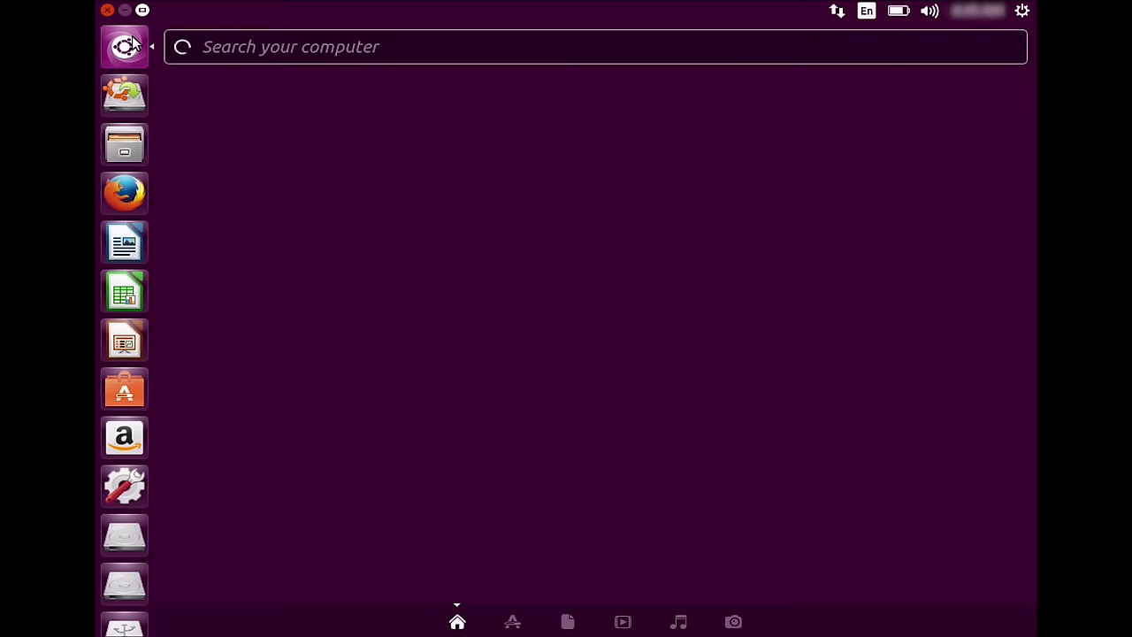
pyautogui.write('gp')
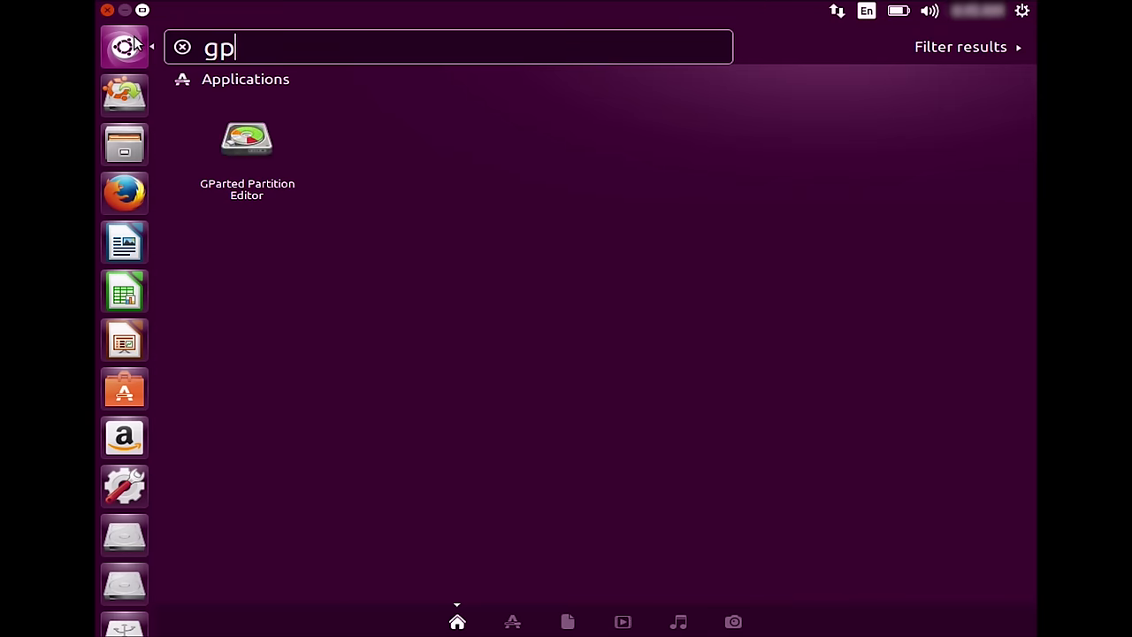
pyautogui.click(241, 129)
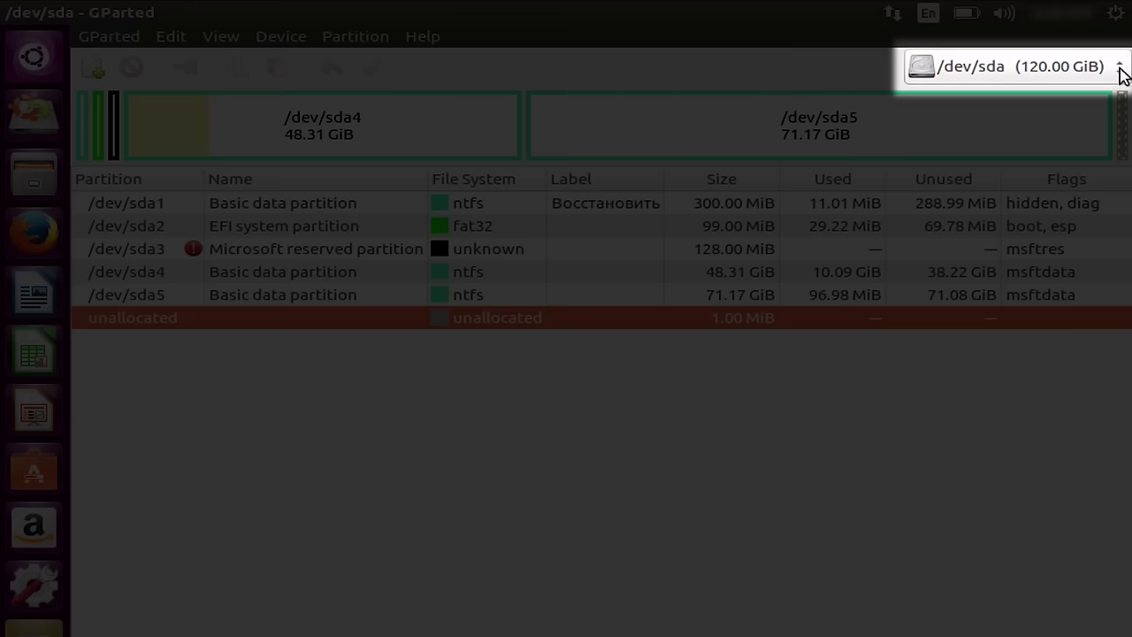
# Examine the list of available disk devices in GParted, keeping /dev/sda selected.
pyautogui.click(1121, 72)
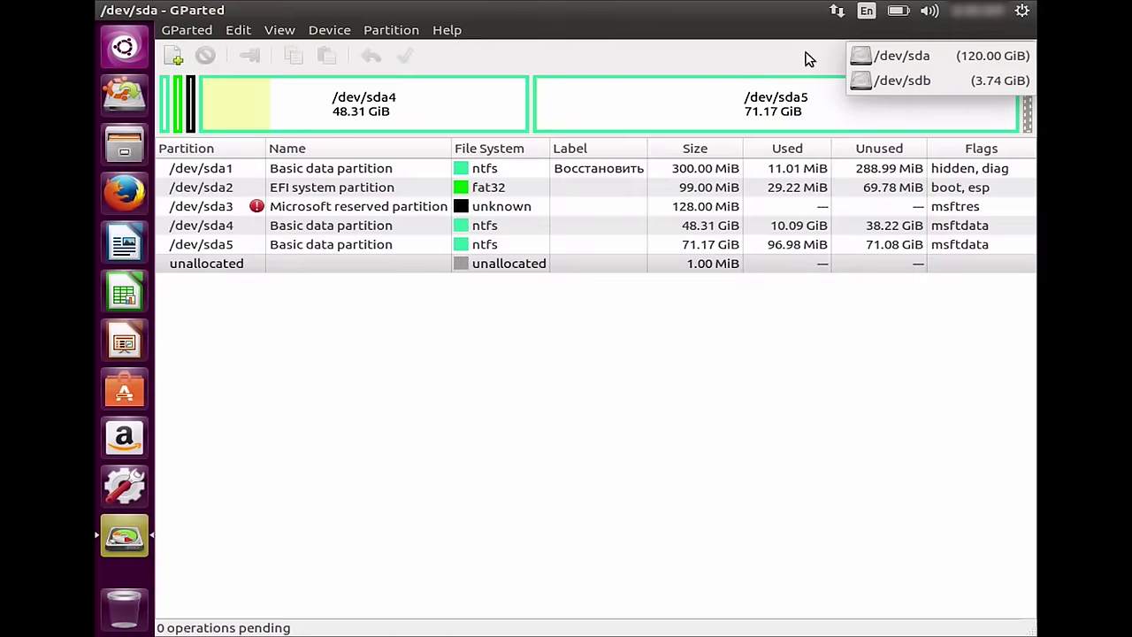
pyautogui.click(533, 328)
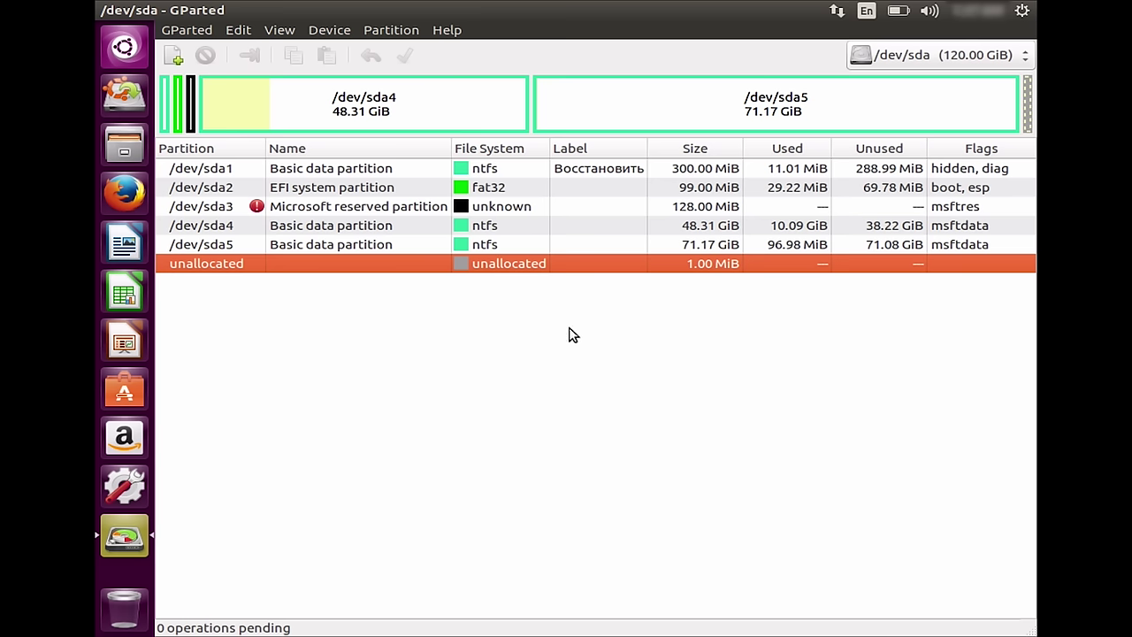
# Shrink the /dev/sda5 partition to leave 50000 MiB of free space following it, keeping MiB alignment.
pyautogui.rightClick(508, 245)
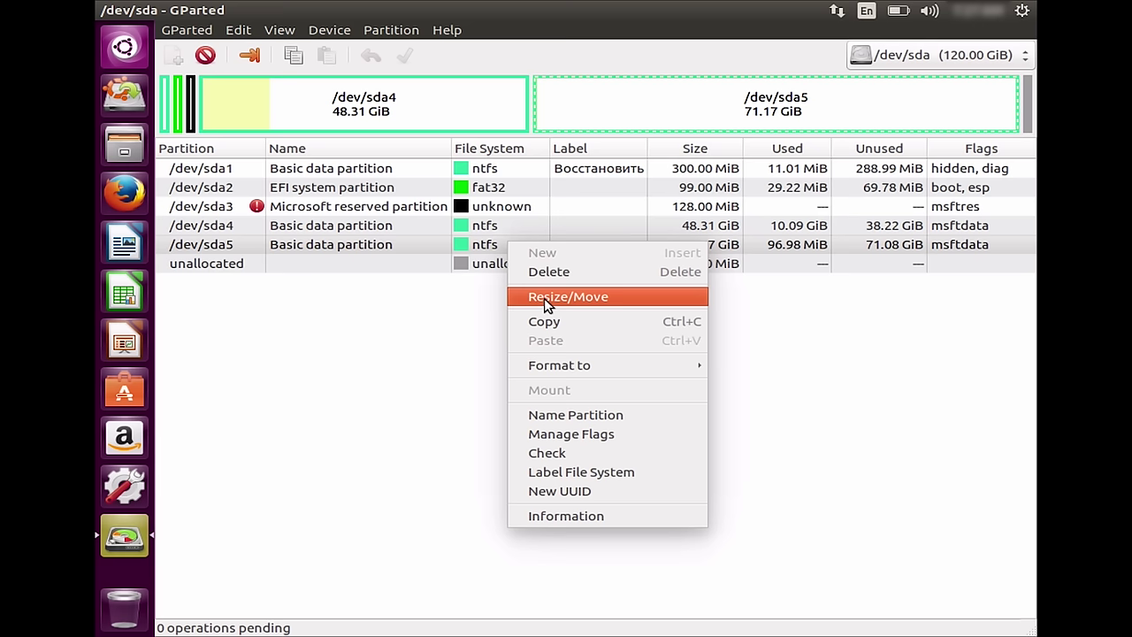
pyautogui.click(544, 298)
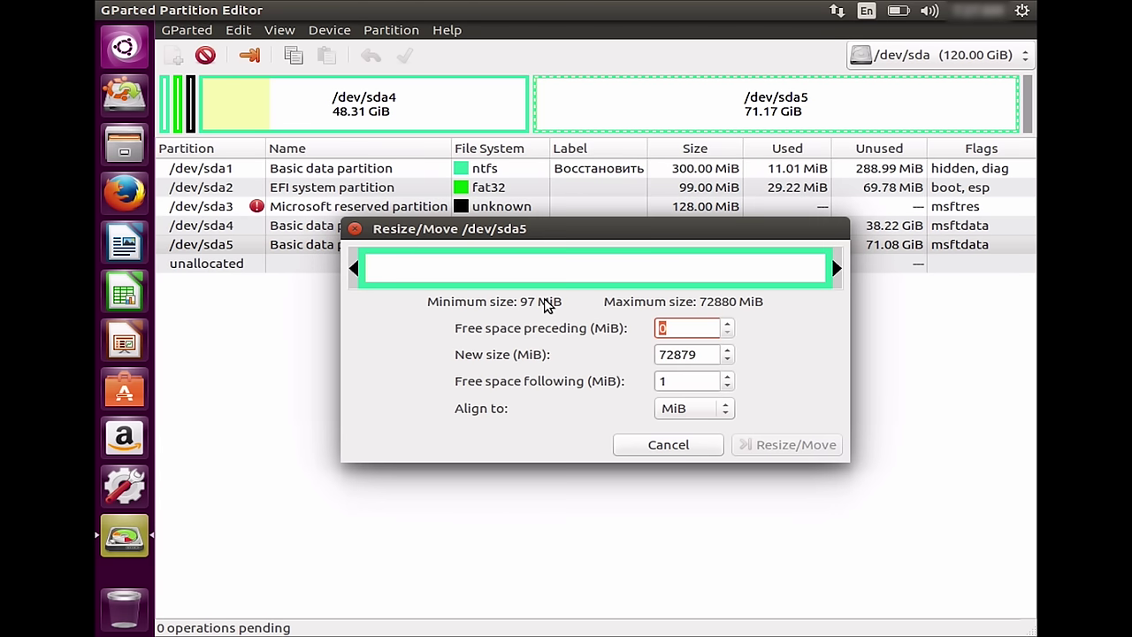
pyautogui.click(675, 380)
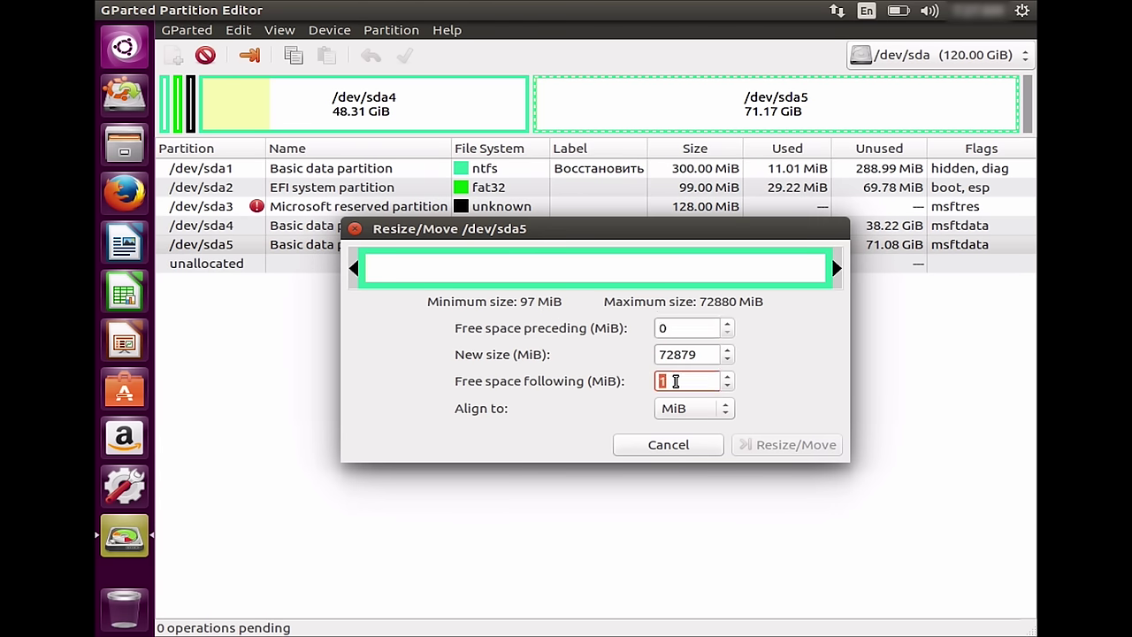
pyautogui.write('50000')
pyautogui.click(721, 407)
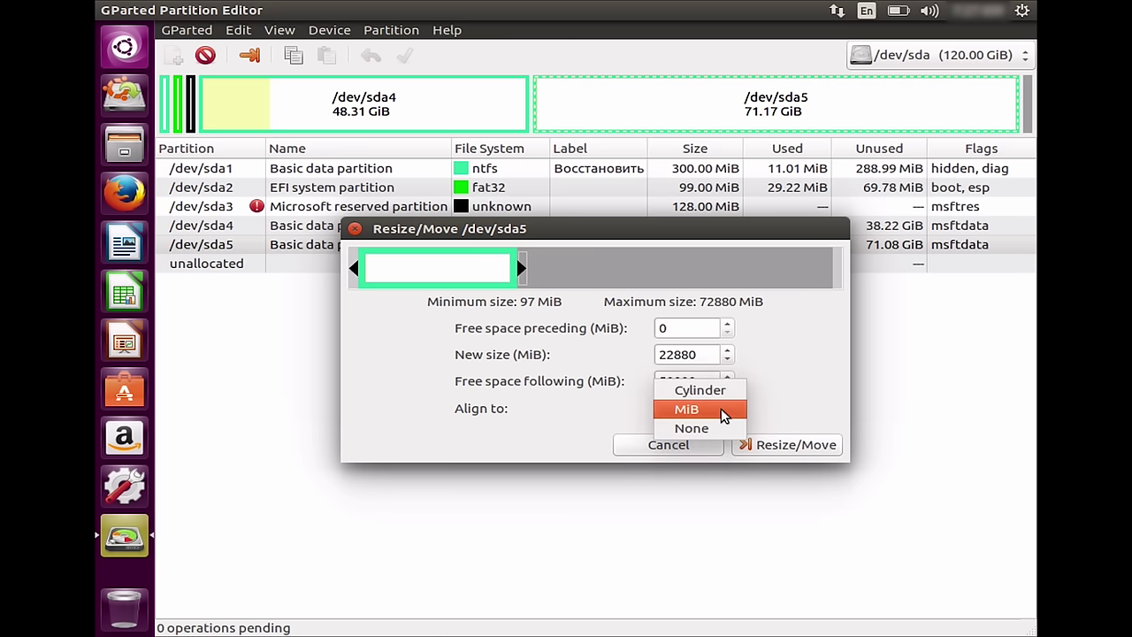
pyautogui.click(720, 408)
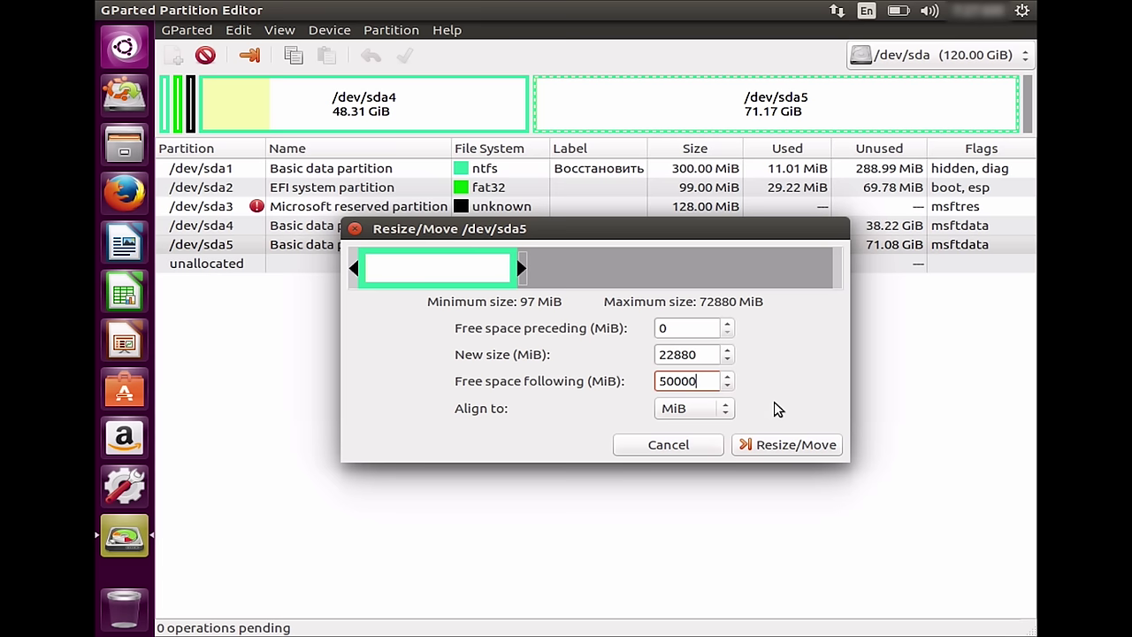
pyautogui.click(766, 449)
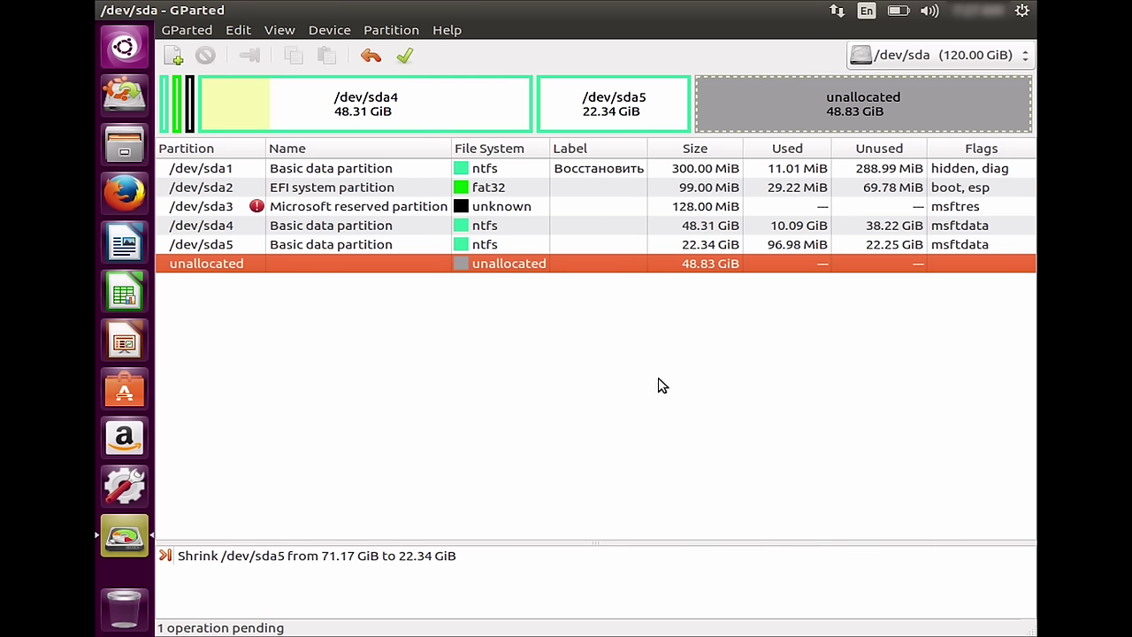
# Begin a new partition in the unallocated space and review the available file systems and partition types, keeping ext4 and Primary Partition.
pyautogui.rightClick(518, 269)
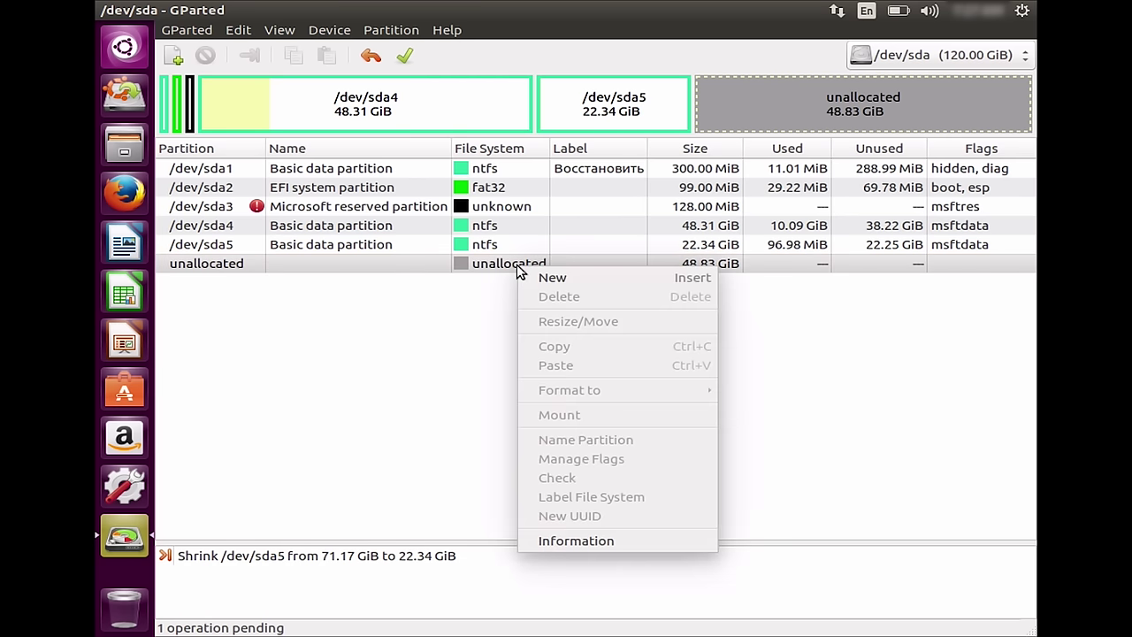
pyautogui.click(562, 276)
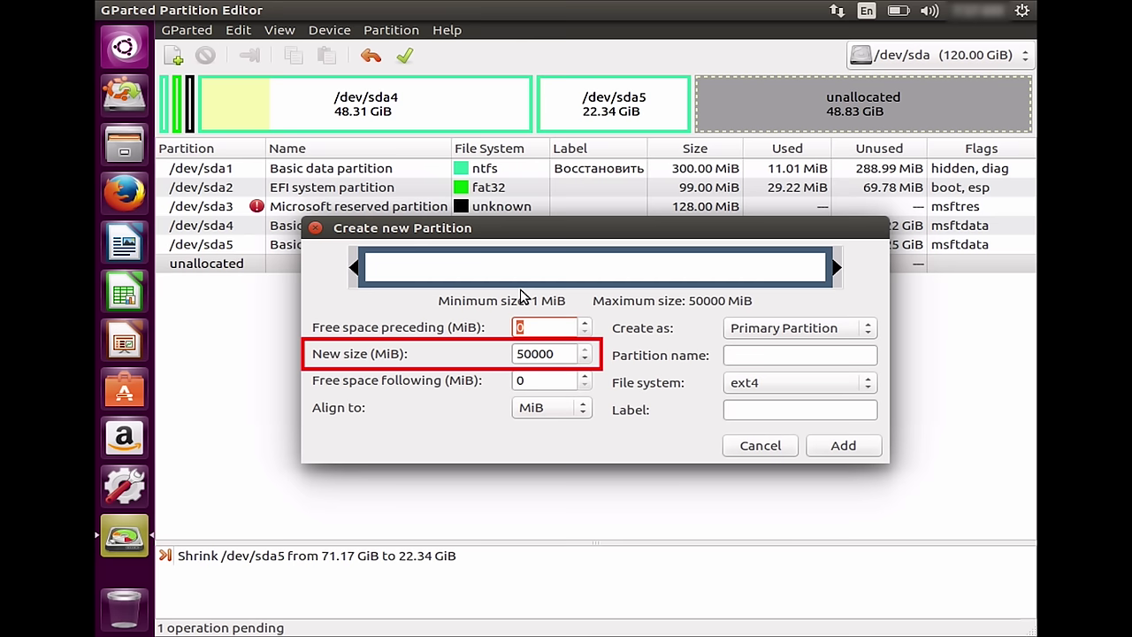
pyautogui.click(772, 382)
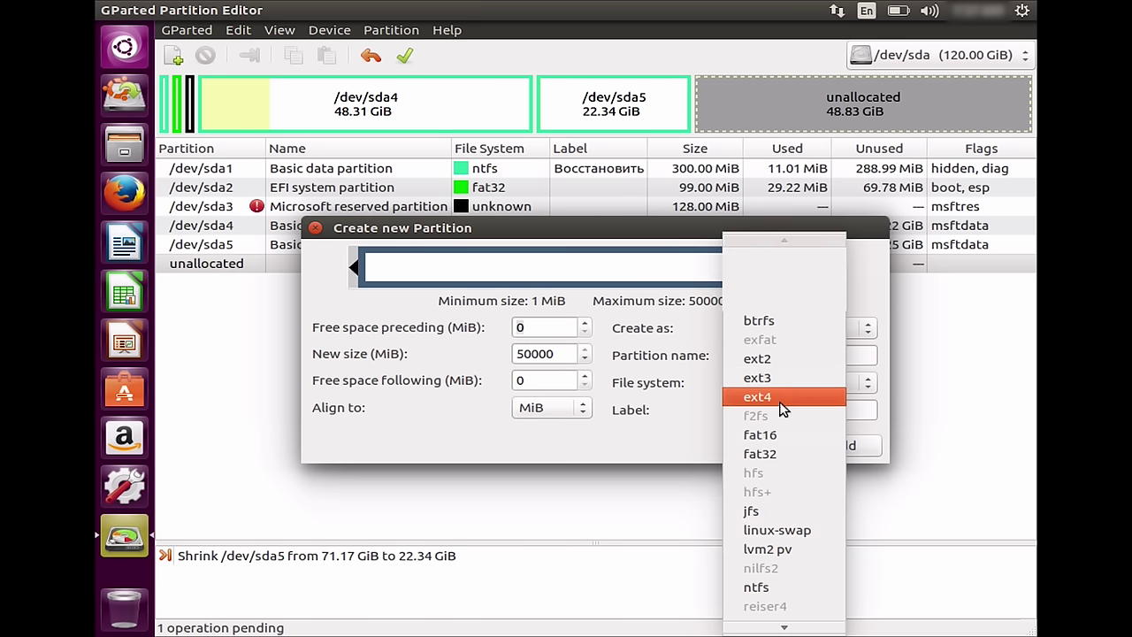
pyautogui.moveTo(804, 624)
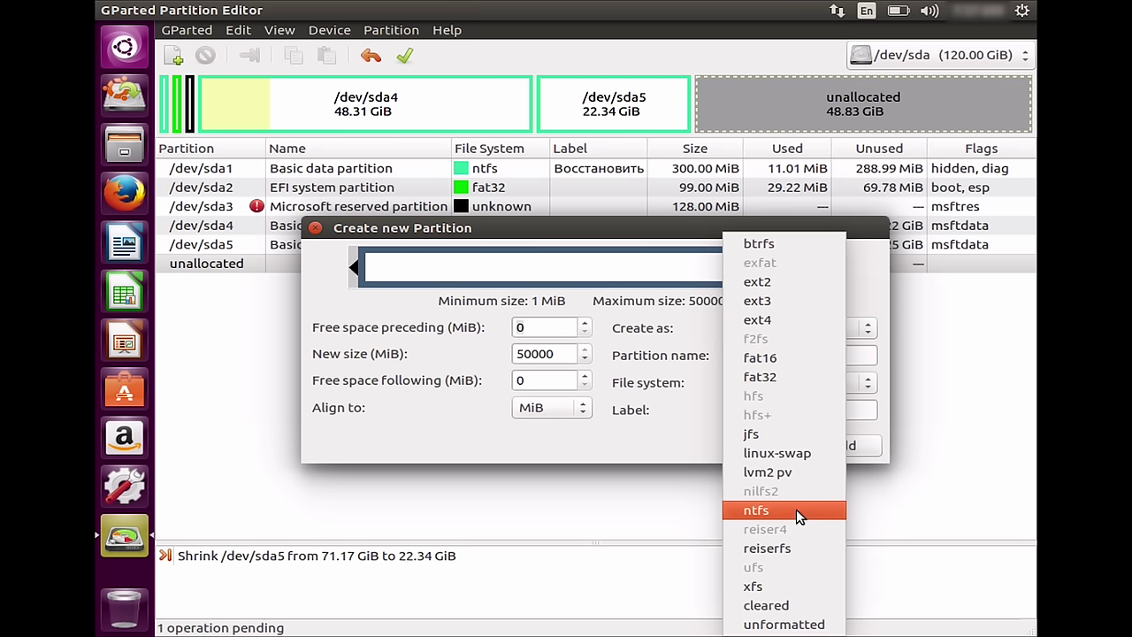
pyautogui.click(698, 442)
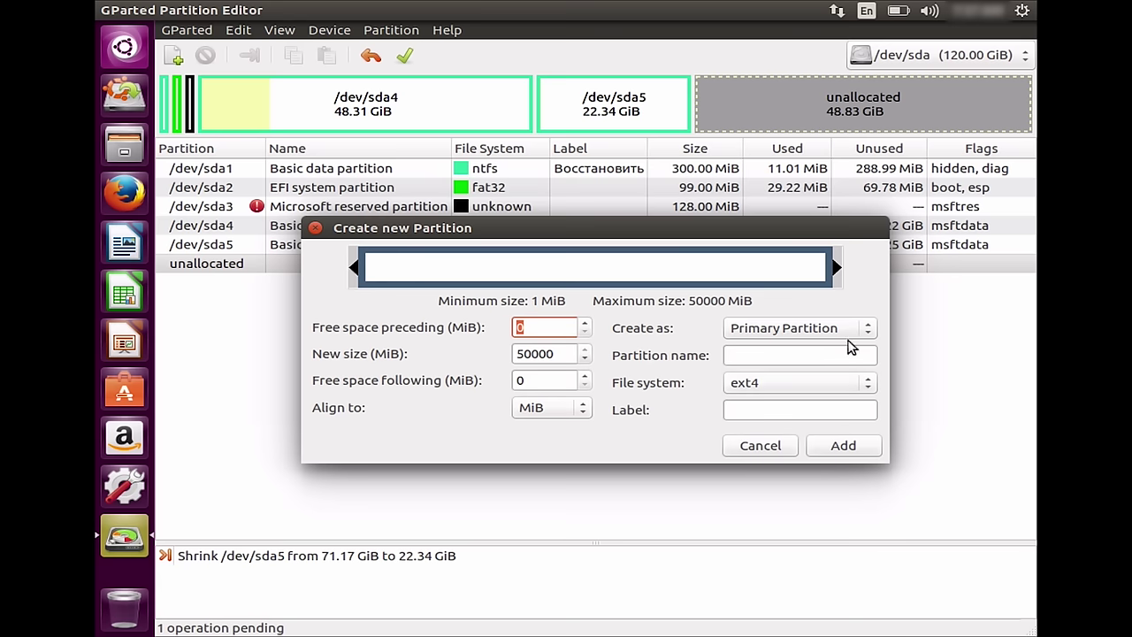
pyautogui.click(873, 330)
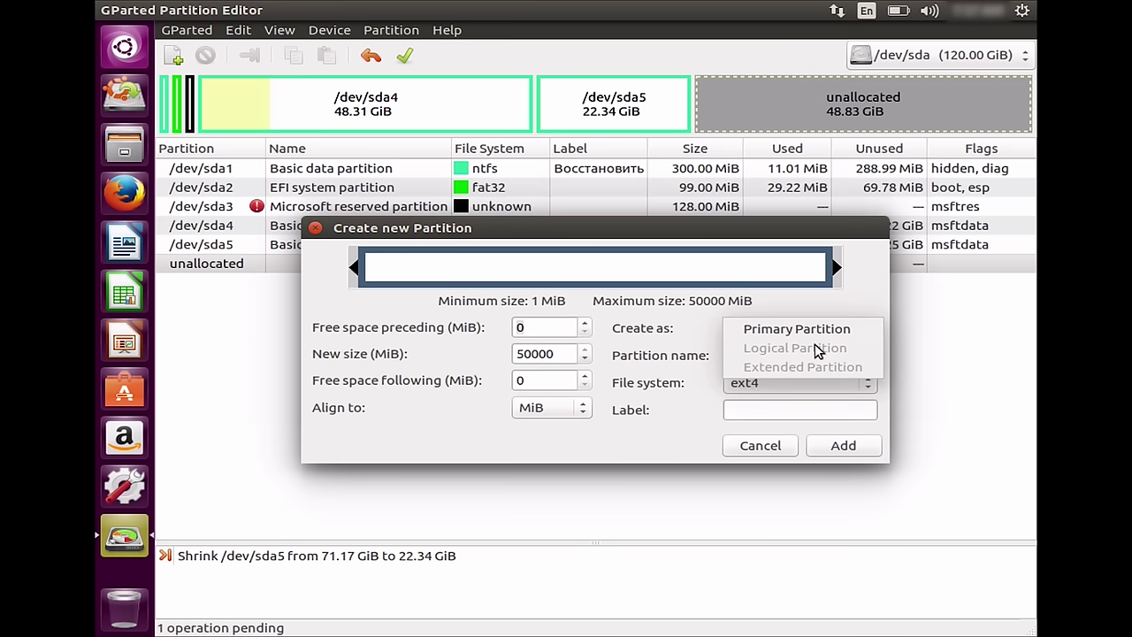
pyautogui.click(679, 416)
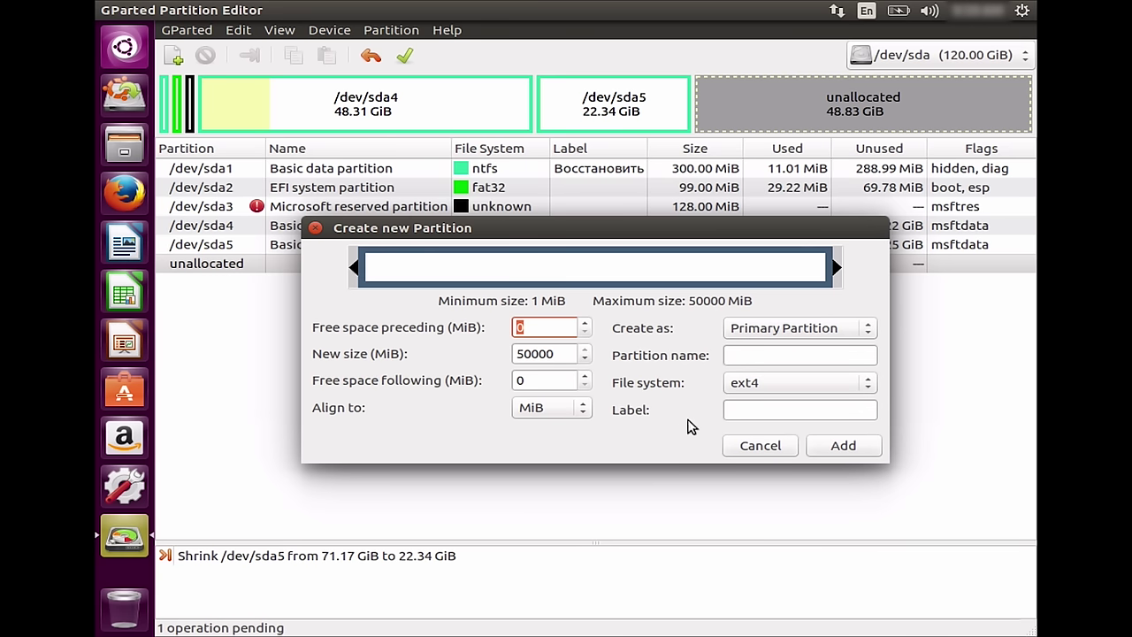
# Set the new primary partition's file system to linux-swap and its size to 8000 MiB, and add it.
pyautogui.click(806, 389)
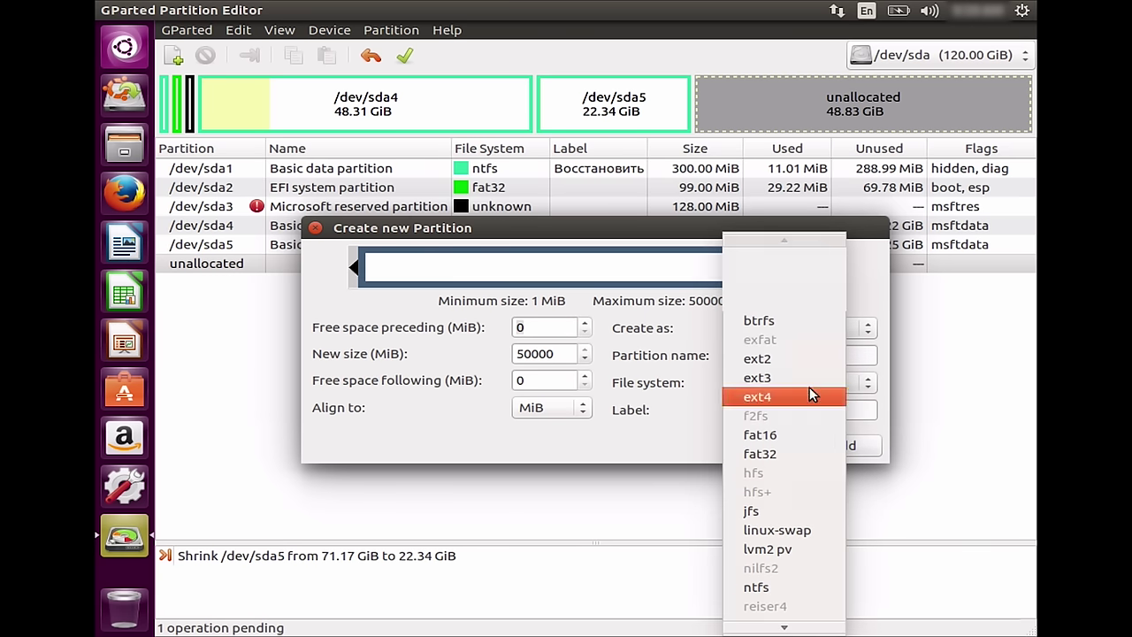
pyautogui.click(831, 531)
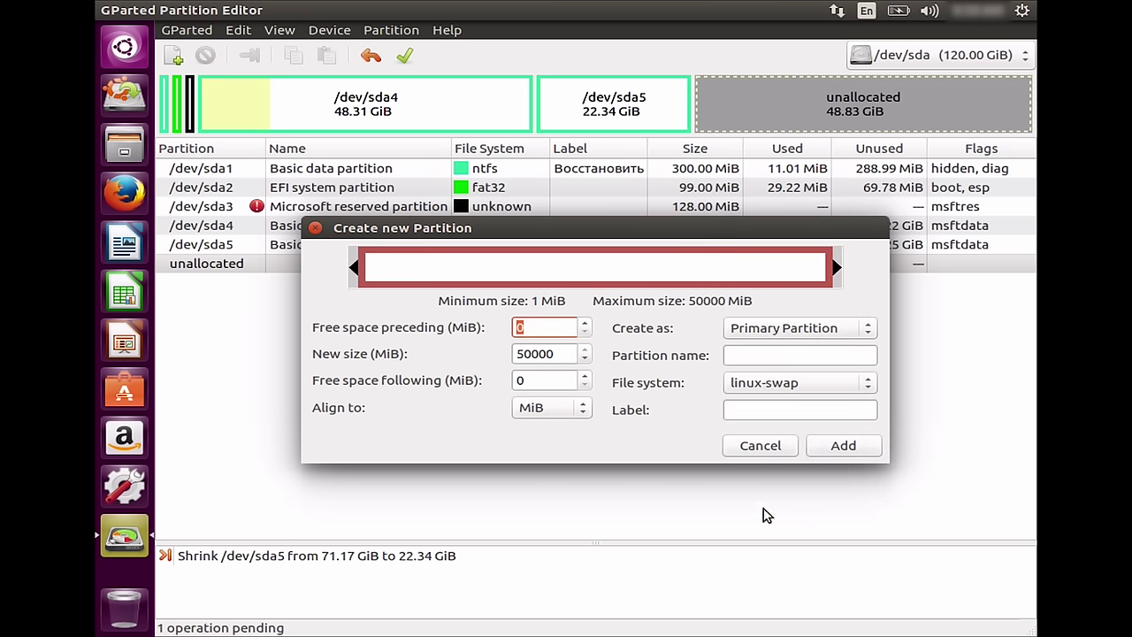
pyautogui.click(556, 354)
pyautogui.doubleClick(556, 354)
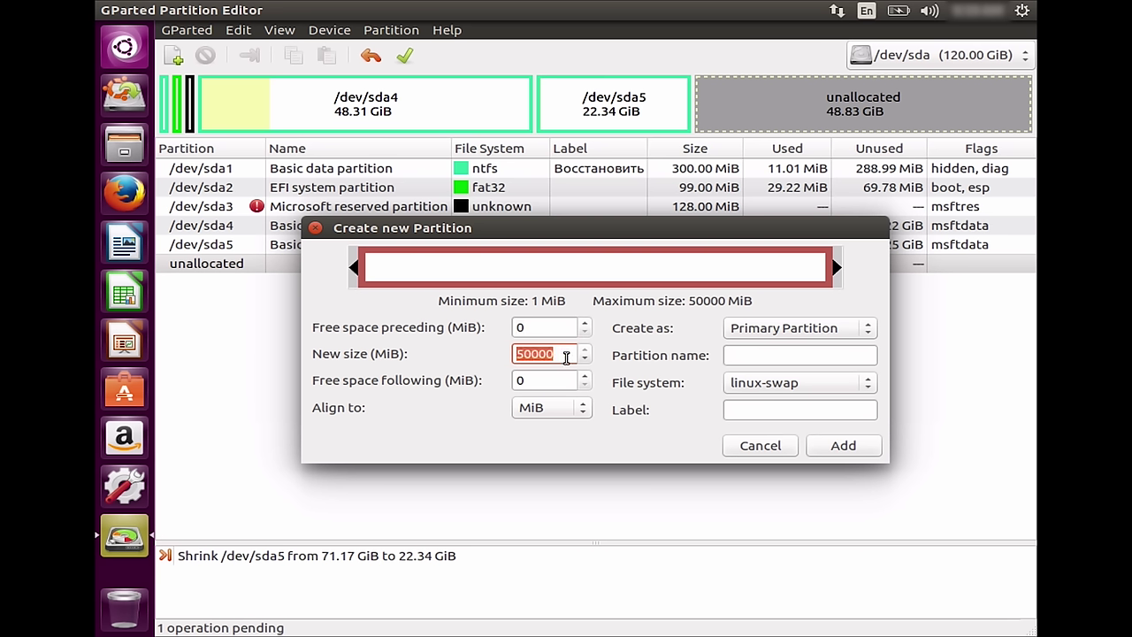
pyautogui.write('8000')
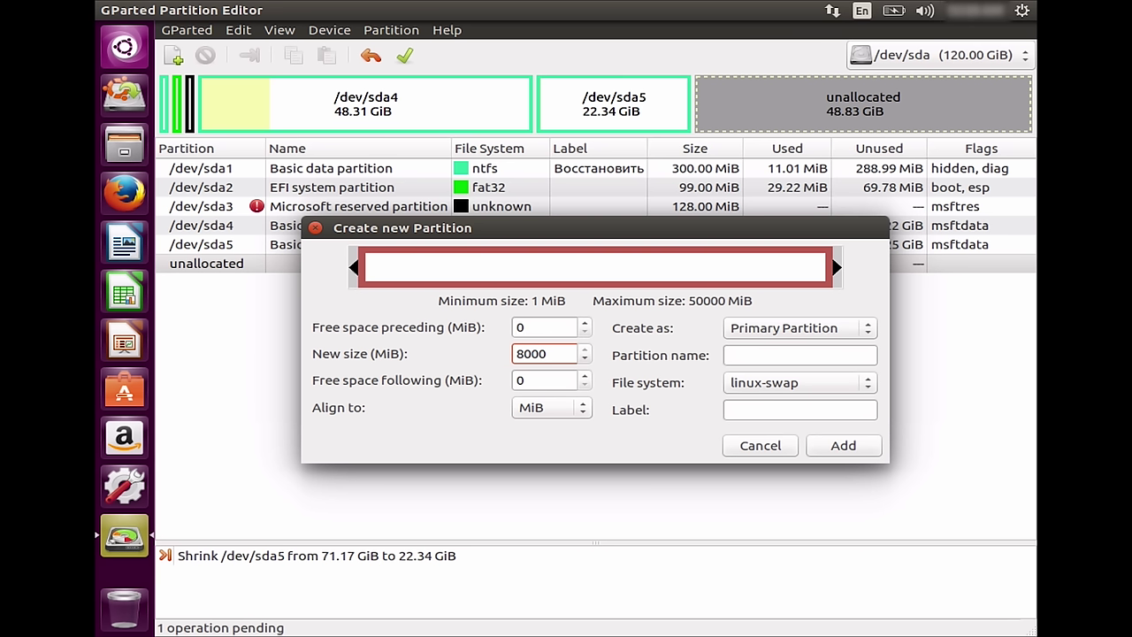
pyautogui.click(840, 452)
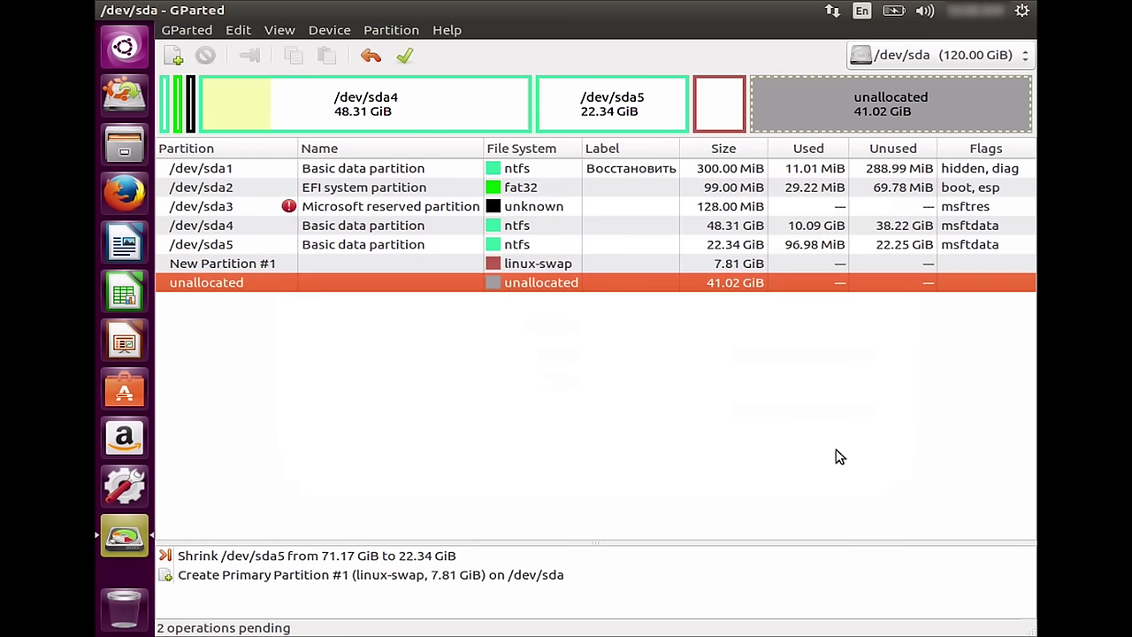
# Add a primary ext4 partition of 42000 MiB in the remaining unallocated space.
pyautogui.rightClick(539, 281)
pyautogui.click(569, 296)
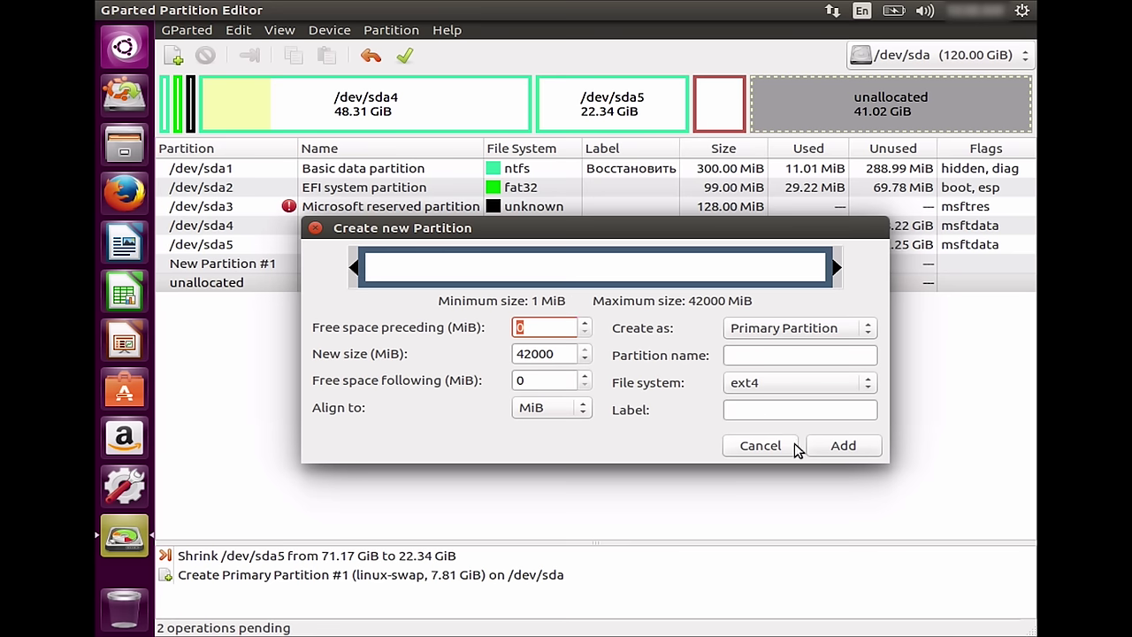
pyautogui.click(847, 450)
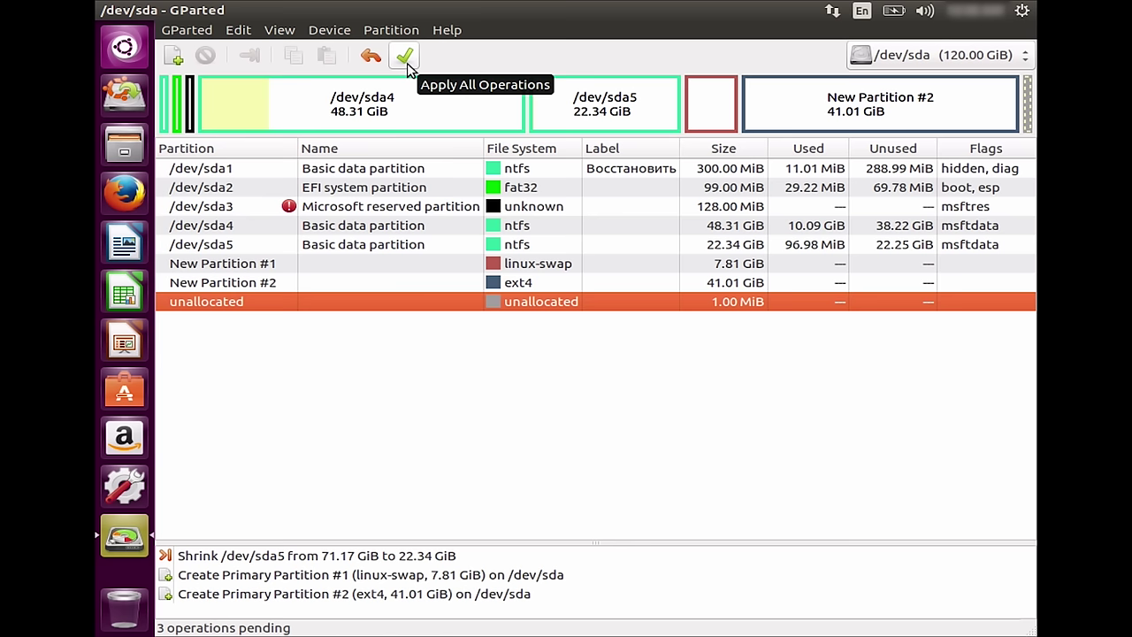
# Apply all pending partition operations to /dev/sda and close GParted.
pyautogui.click(406, 57)
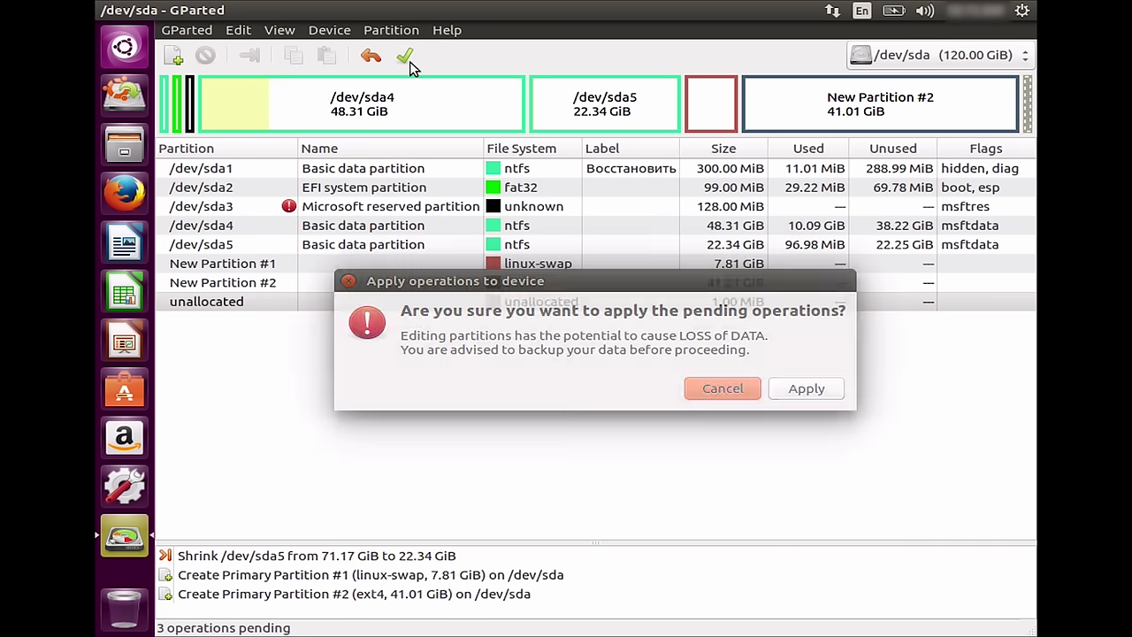
pyautogui.click(799, 387)
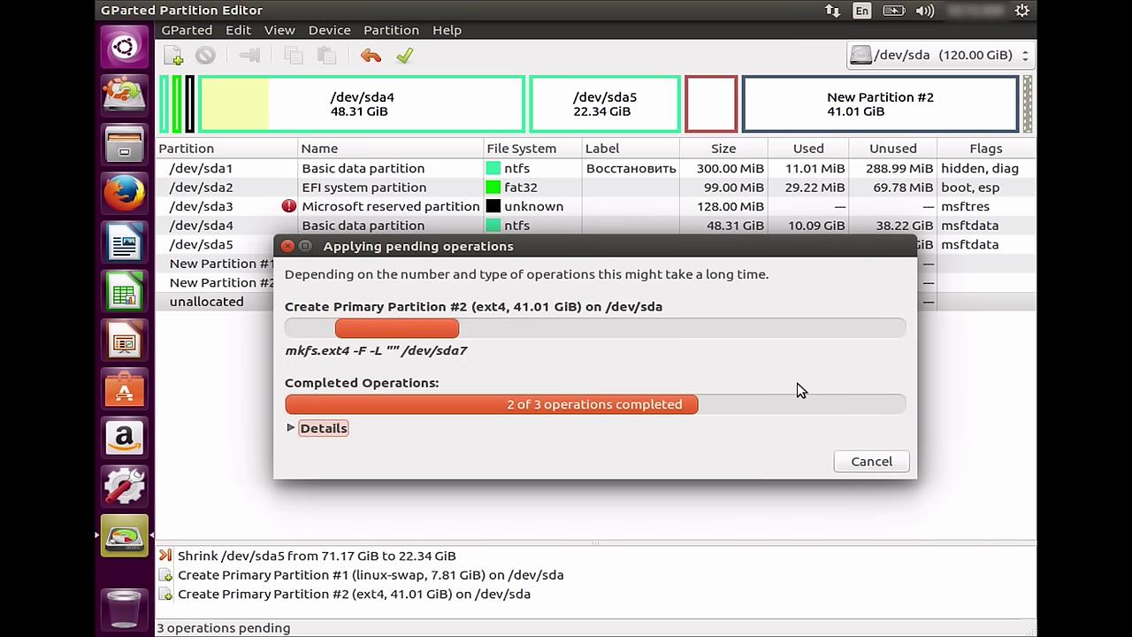
pyautogui.click(849, 459)
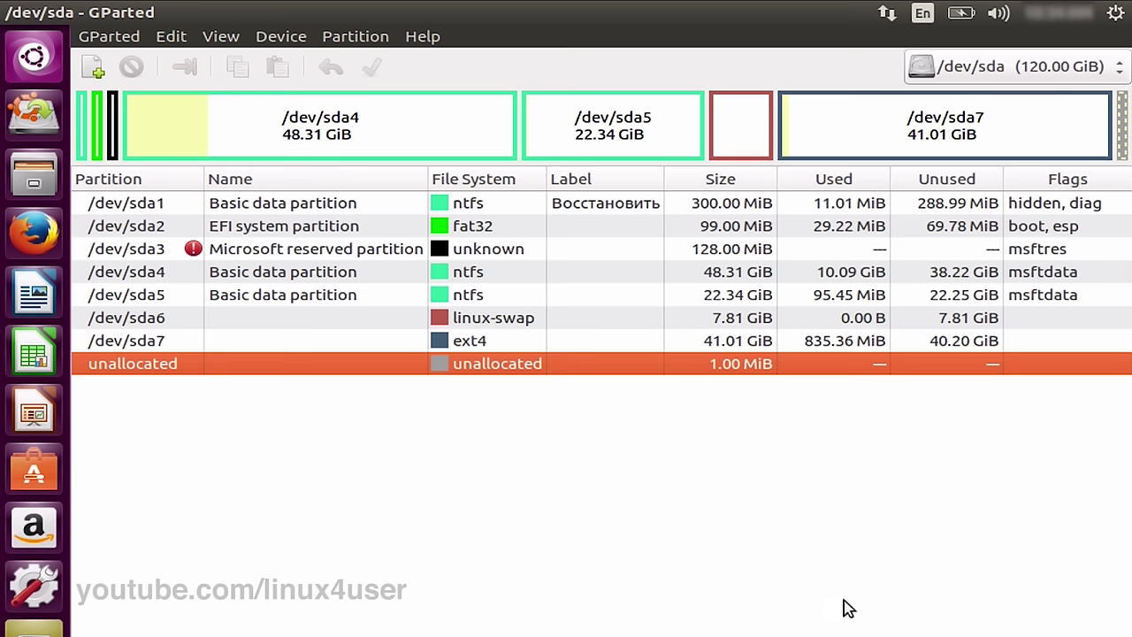
pyautogui.press('alt')
pyautogui.hotkey('alt', 'F4')
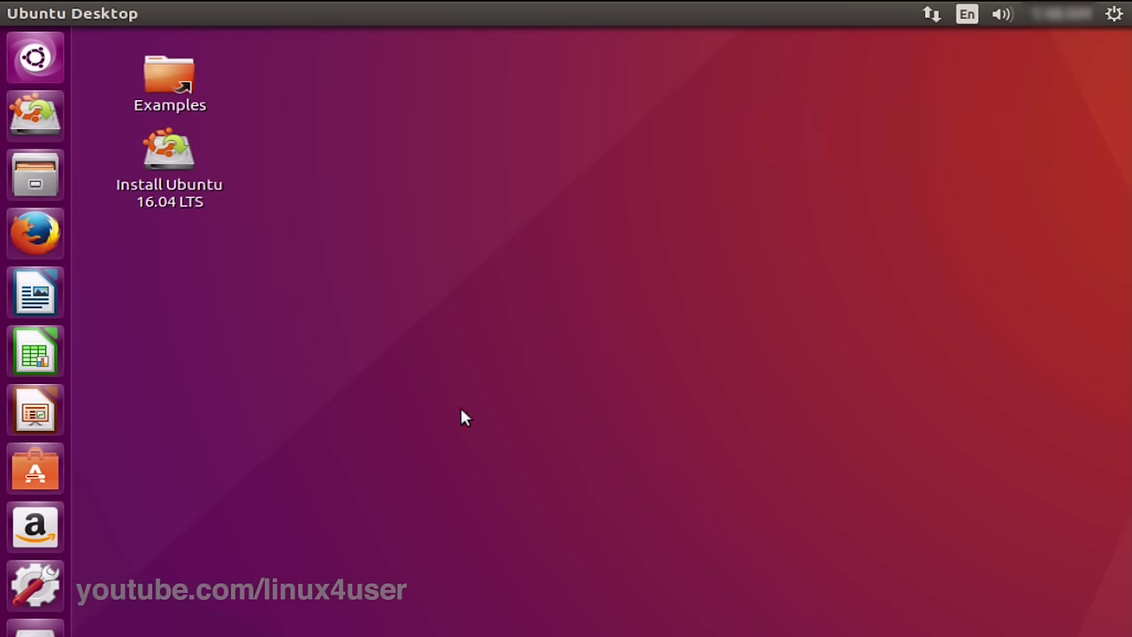
# View the contents of the 23 GB Volume in the Files application and close its window.
pyautogui.click(13, 168)
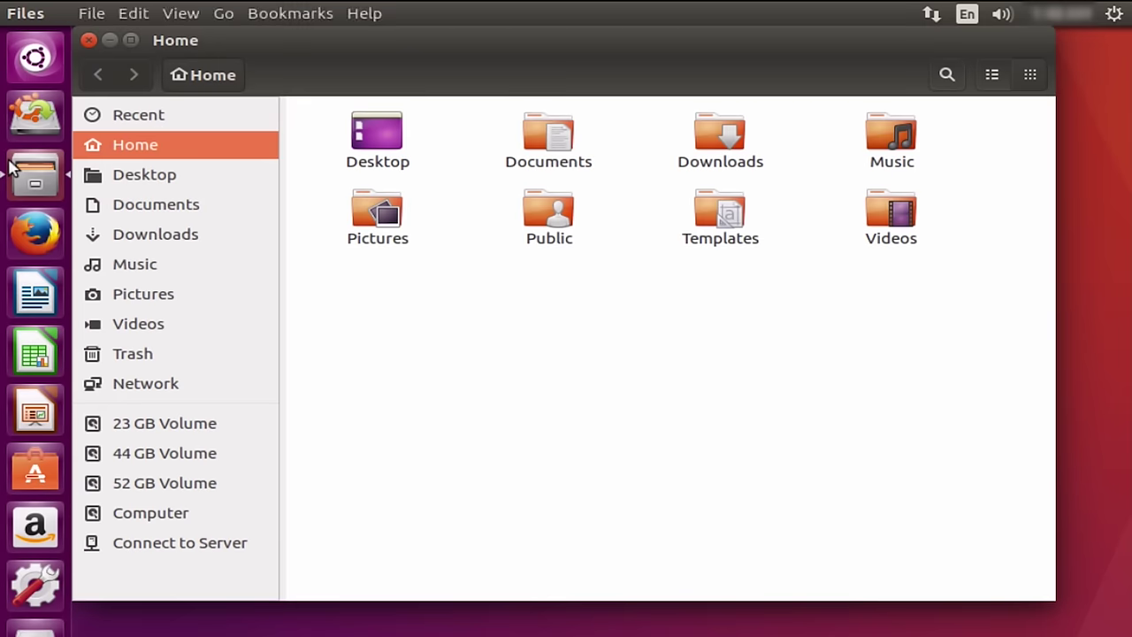
pyautogui.click(161, 418)
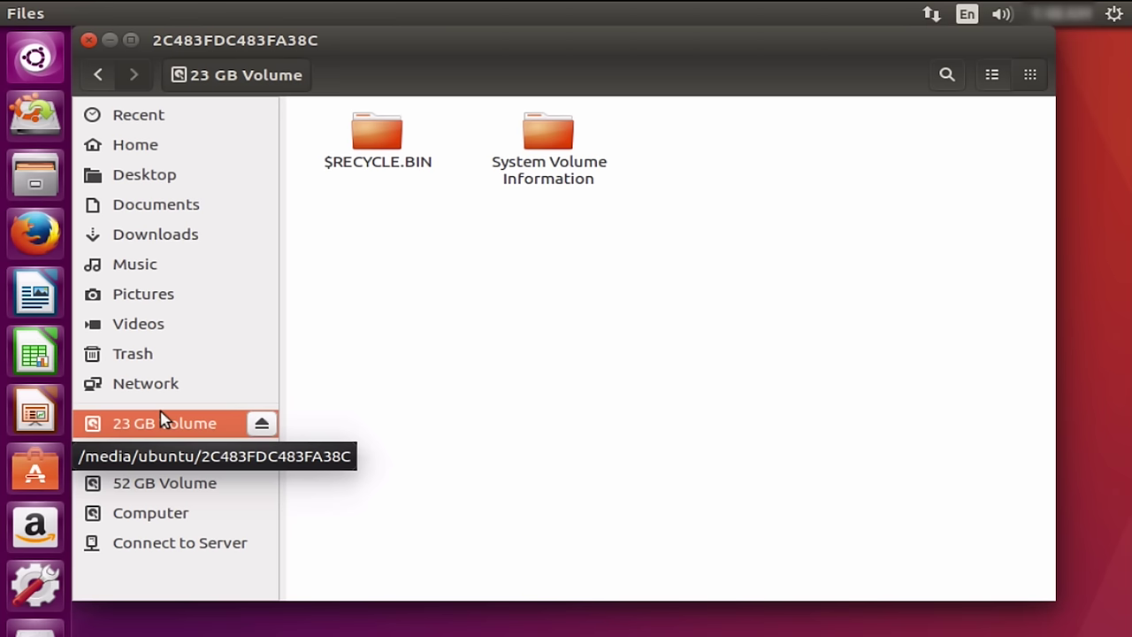
pyautogui.click(86, 41)
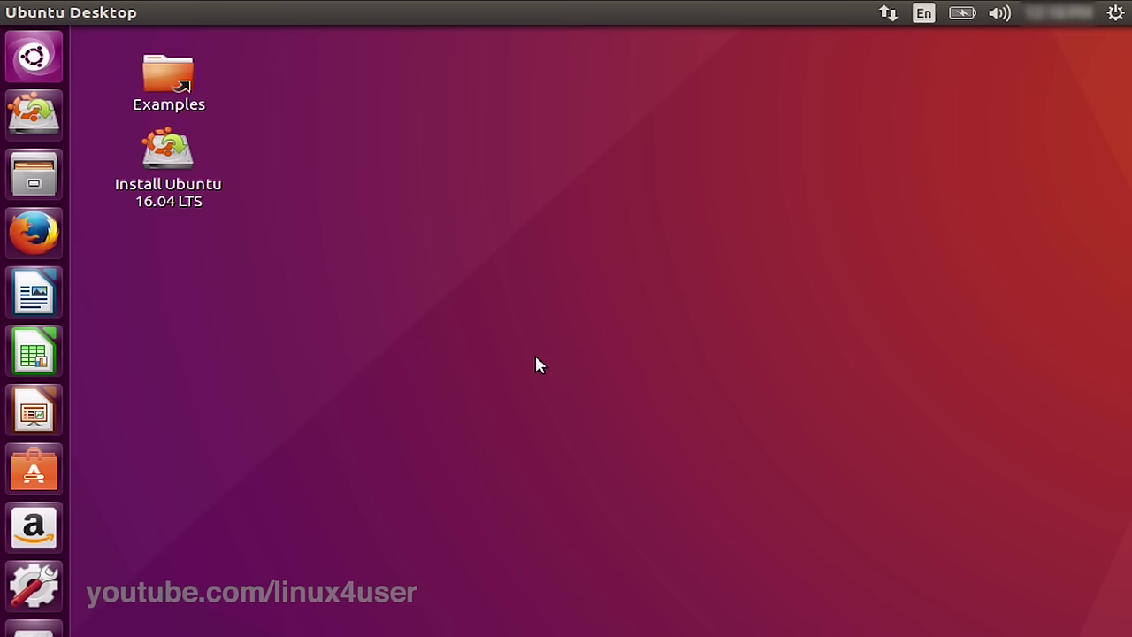
# Start the Ubuntu 16.04 LTS installer from the desktop and continue with Русский as the installation language.
pyautogui.doubleClick(165, 167)
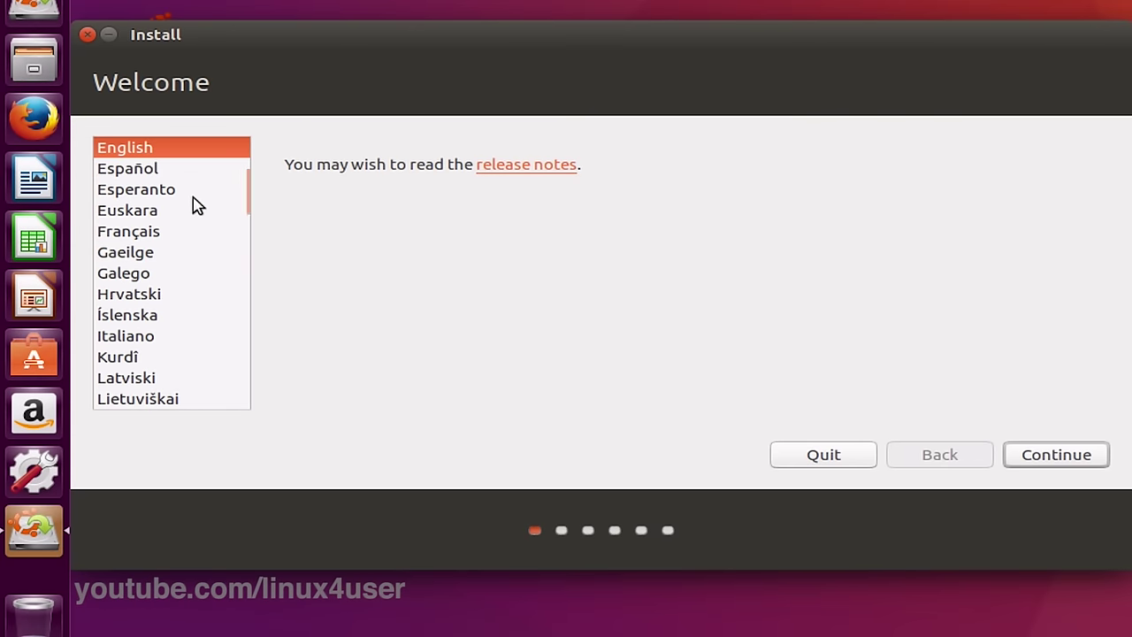
pyautogui.scroll(-5, 190, 277)
pyautogui.scroll(-5, 190, 278)
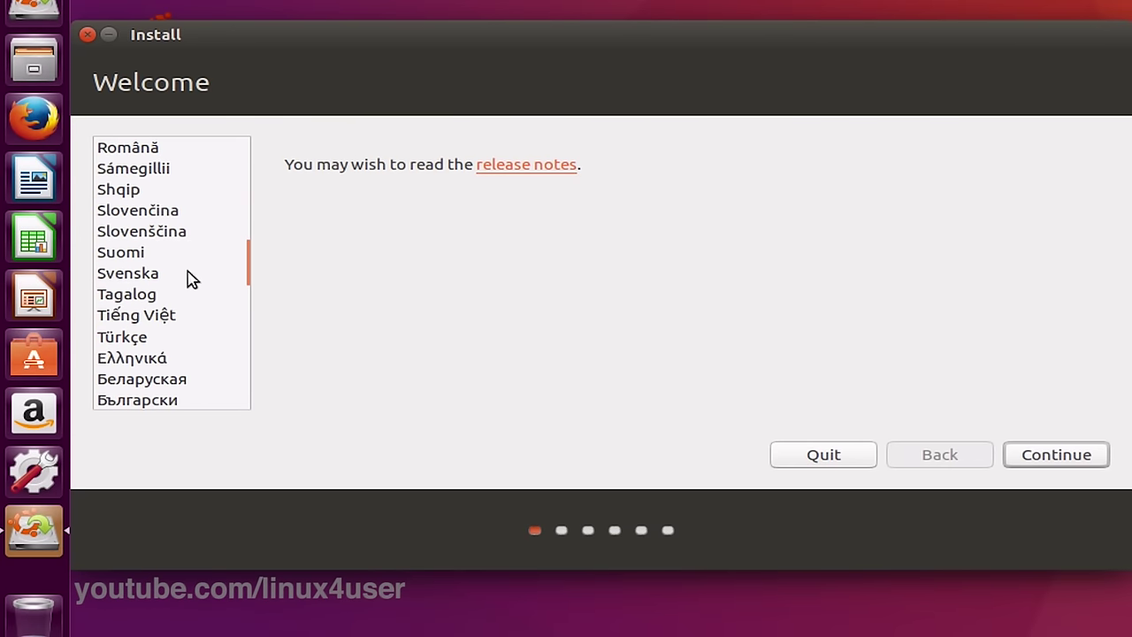
pyautogui.scroll(-4, 191, 278)
pyautogui.click(183, 296)
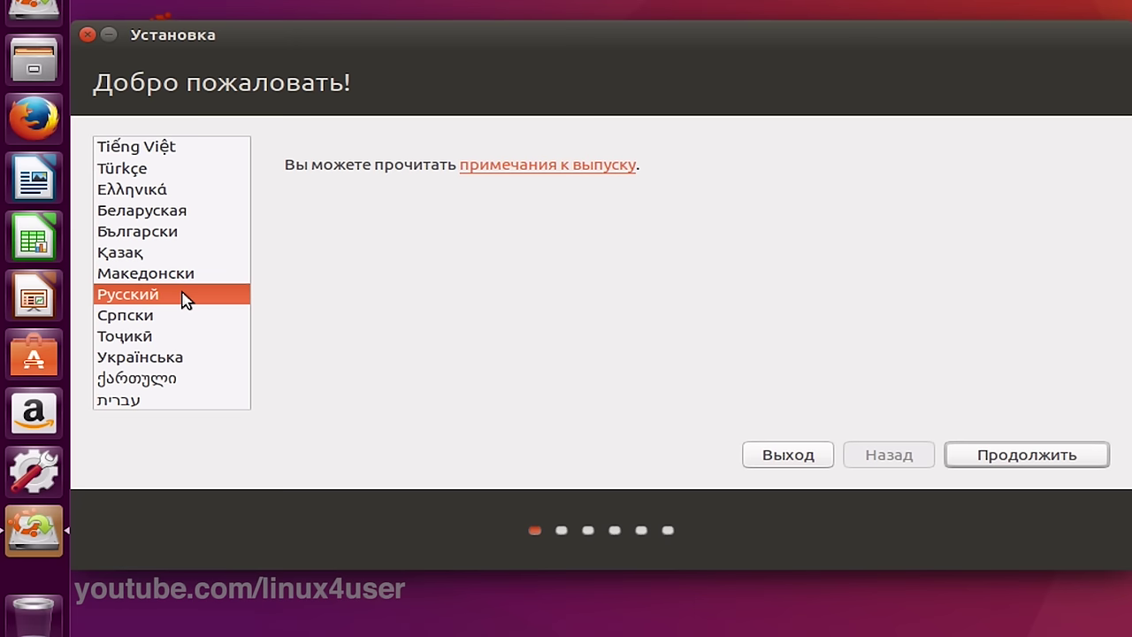
pyautogui.click(974, 447)
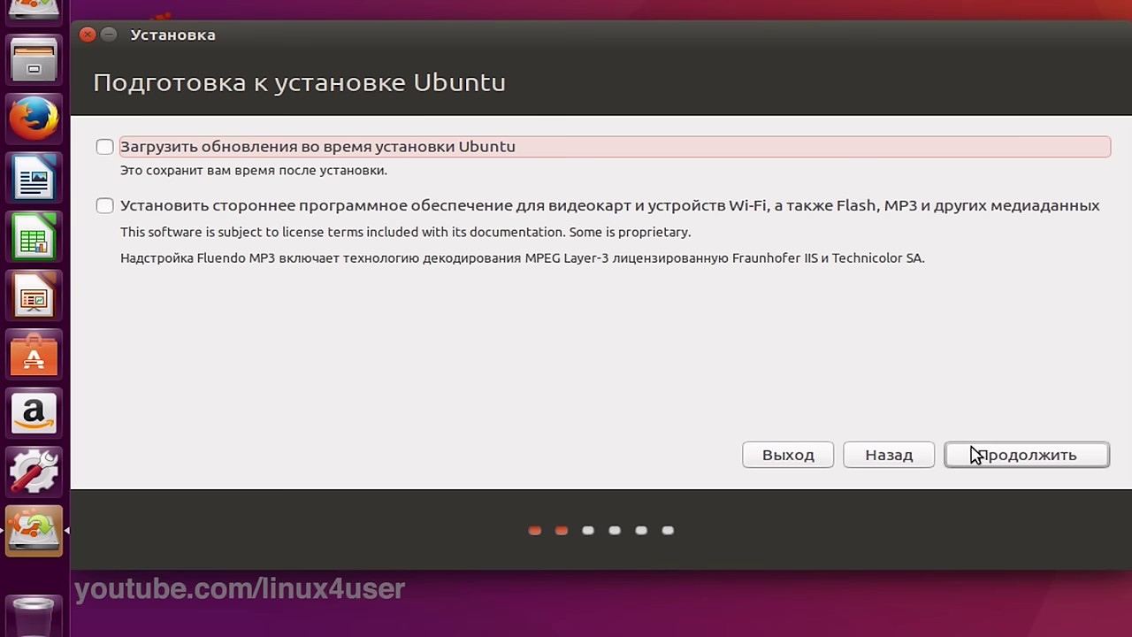
# Enable installation of third-party software and choose the installation type "Другой вариант" to reach manual partitioning.
pyautogui.click(104, 207)
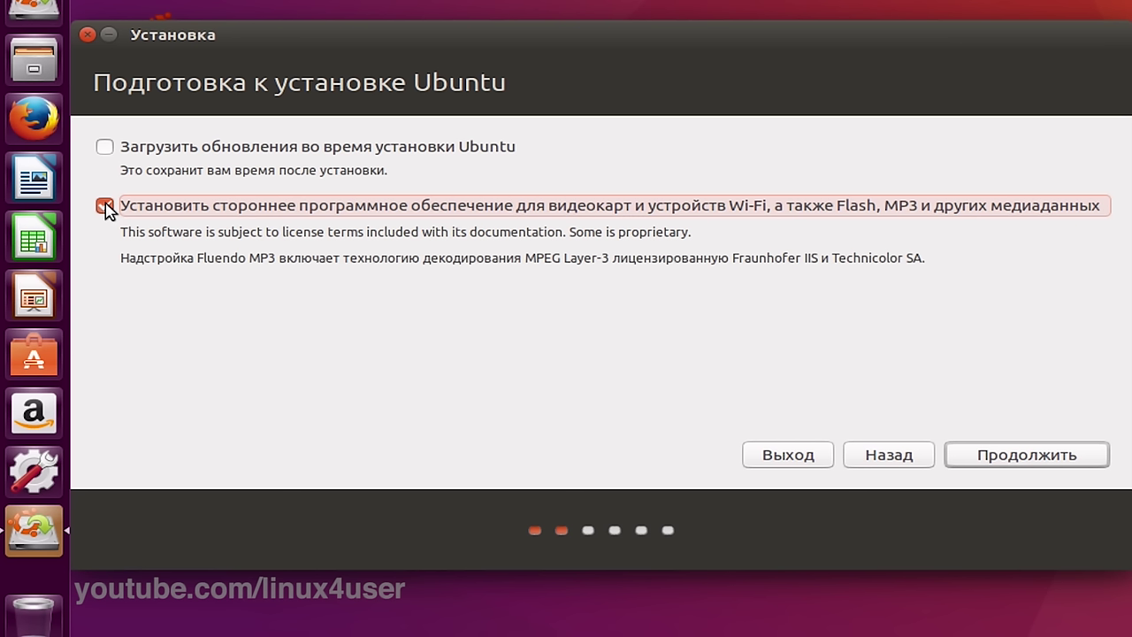
pyautogui.click(978, 453)
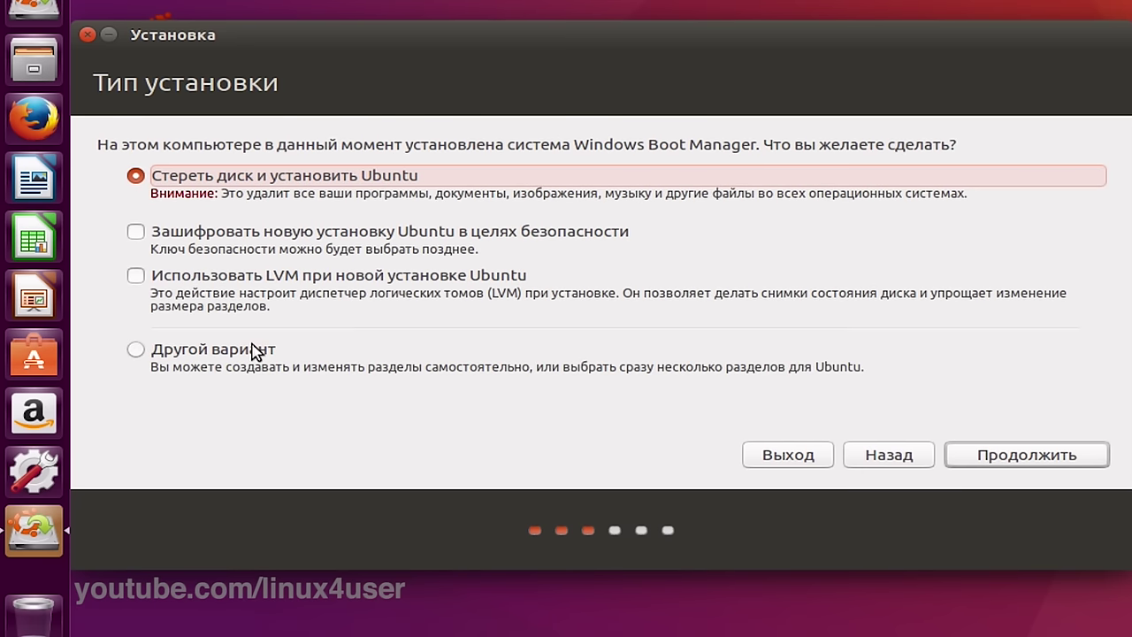
pyautogui.click(255, 351)
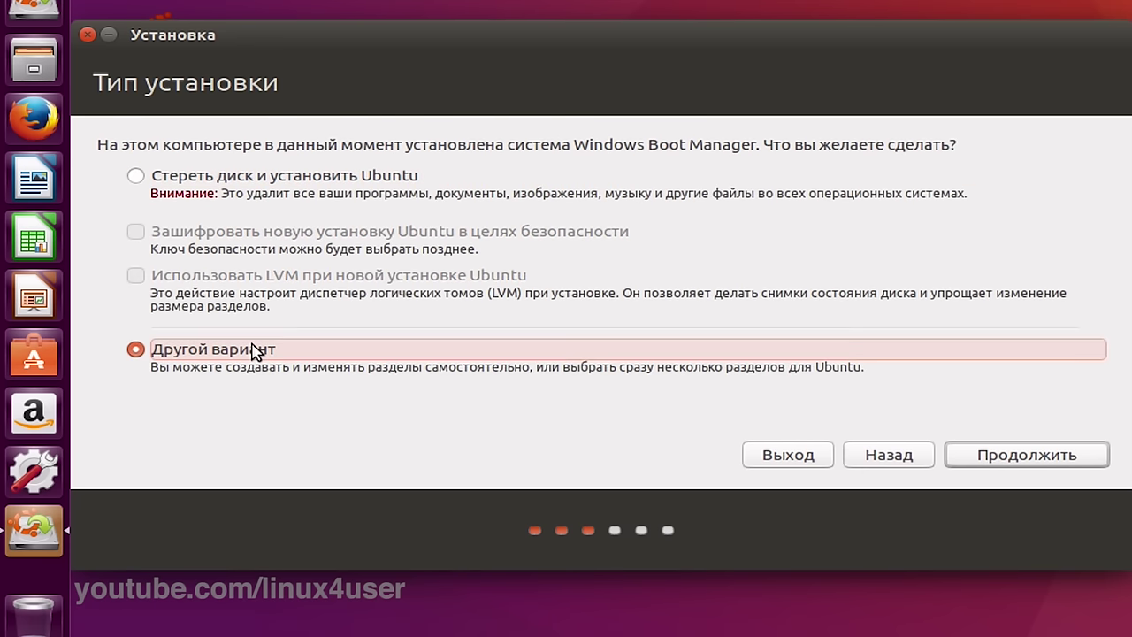
pyautogui.click(1008, 454)
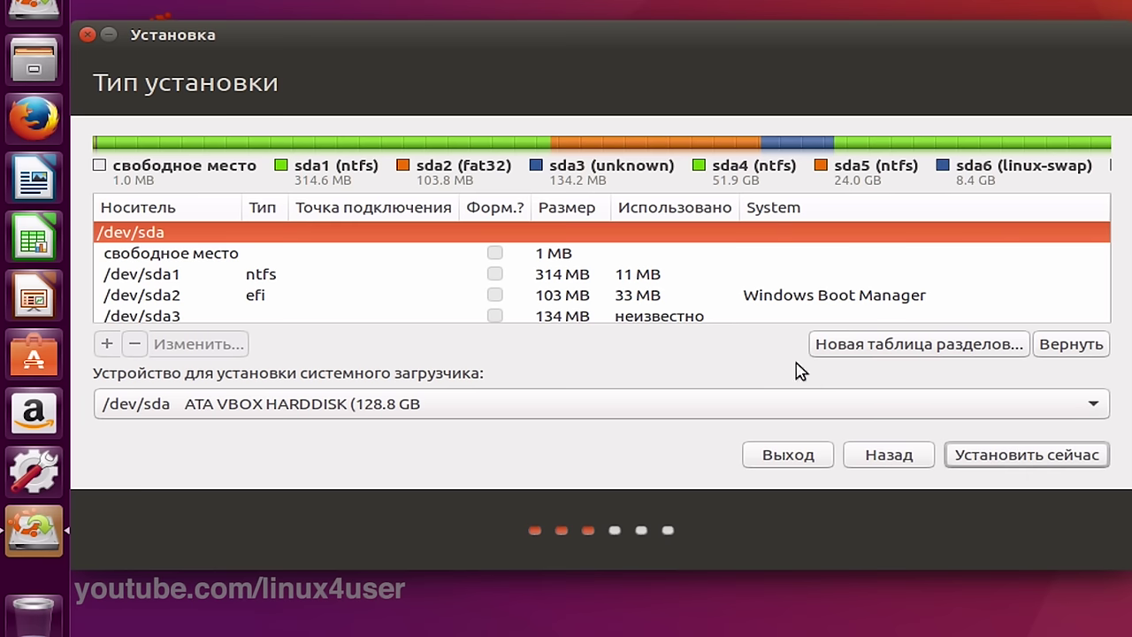
# Set the /dev/sda6 partition to be used as swap ("раздел подкачки").
pyautogui.scroll(-2, 584, 282)
pyautogui.scroll(-1, 580, 282)
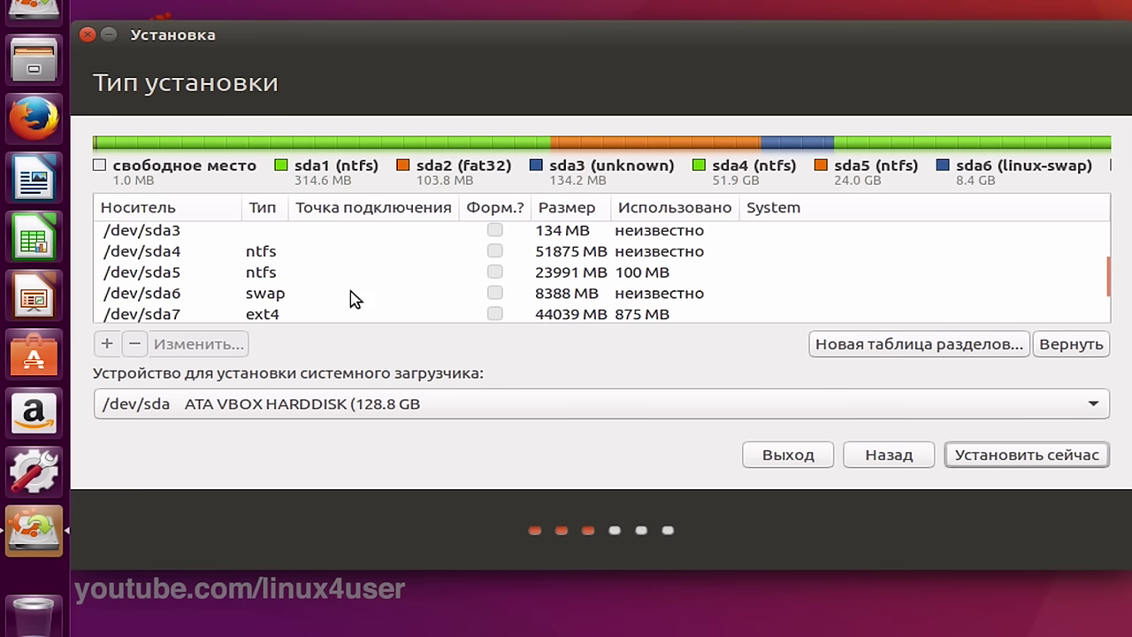
pyautogui.click(320, 300)
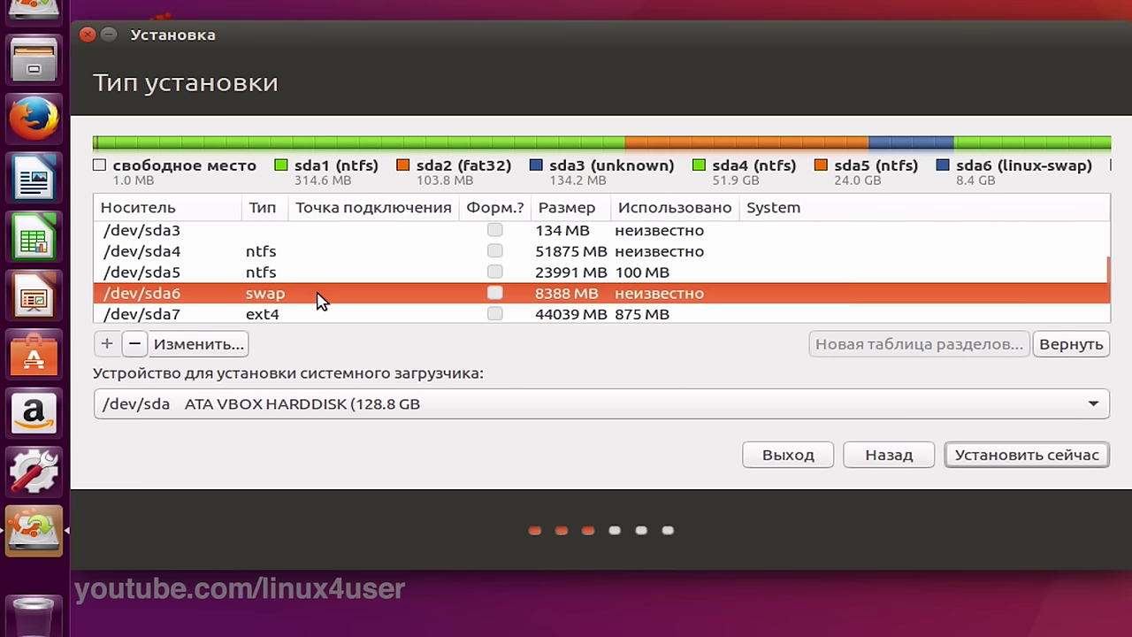
pyautogui.click(221, 348)
pyautogui.click(535, 278)
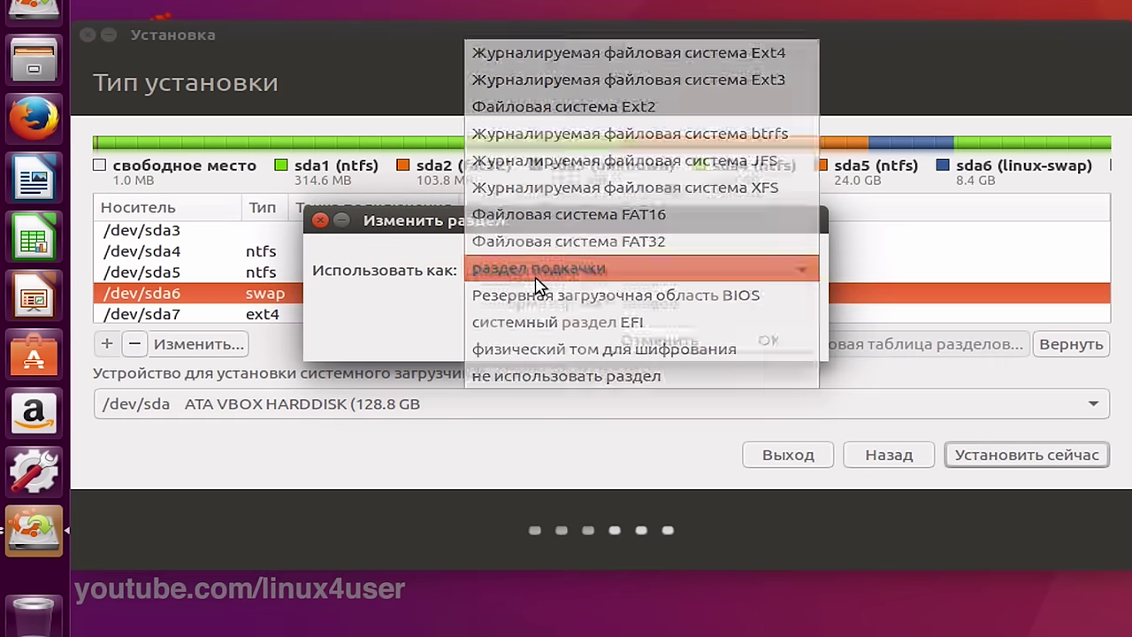
pyautogui.click(609, 277)
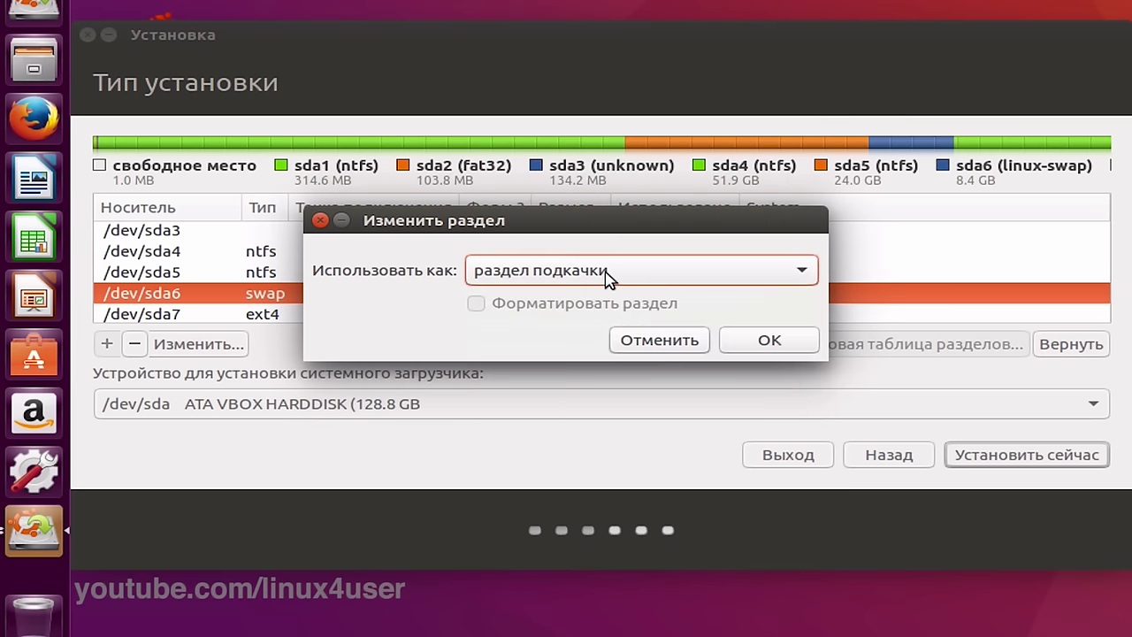
pyautogui.click(761, 339)
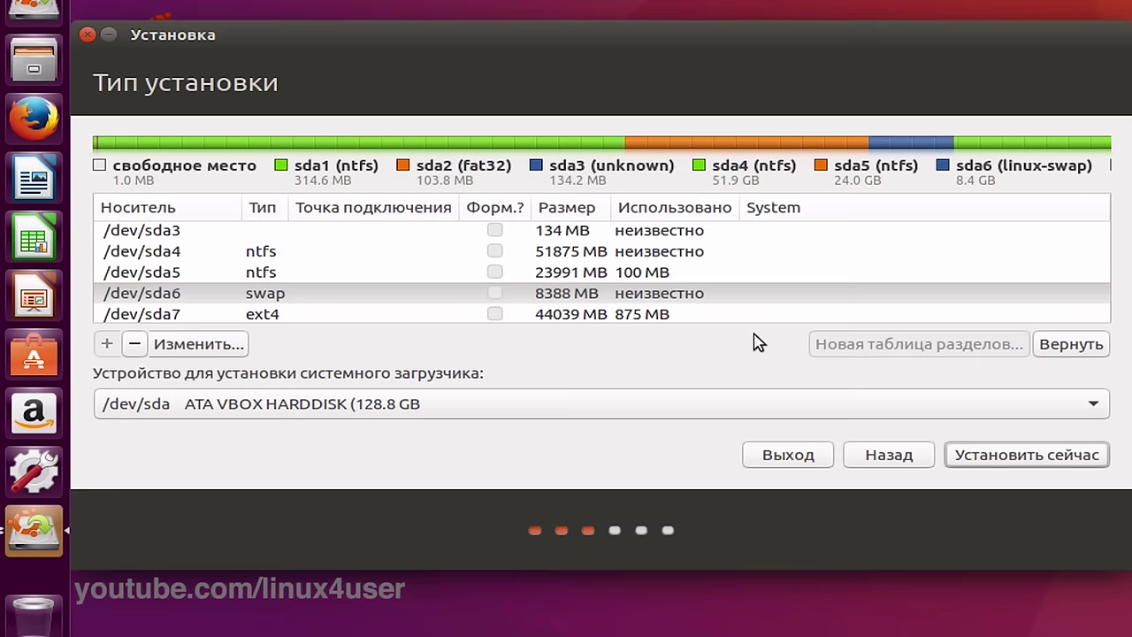
# Set /dev/sda7 to be used as a journaling Ext4 file system, with formatting enabled and mount point /.
pyautogui.click(331, 315)
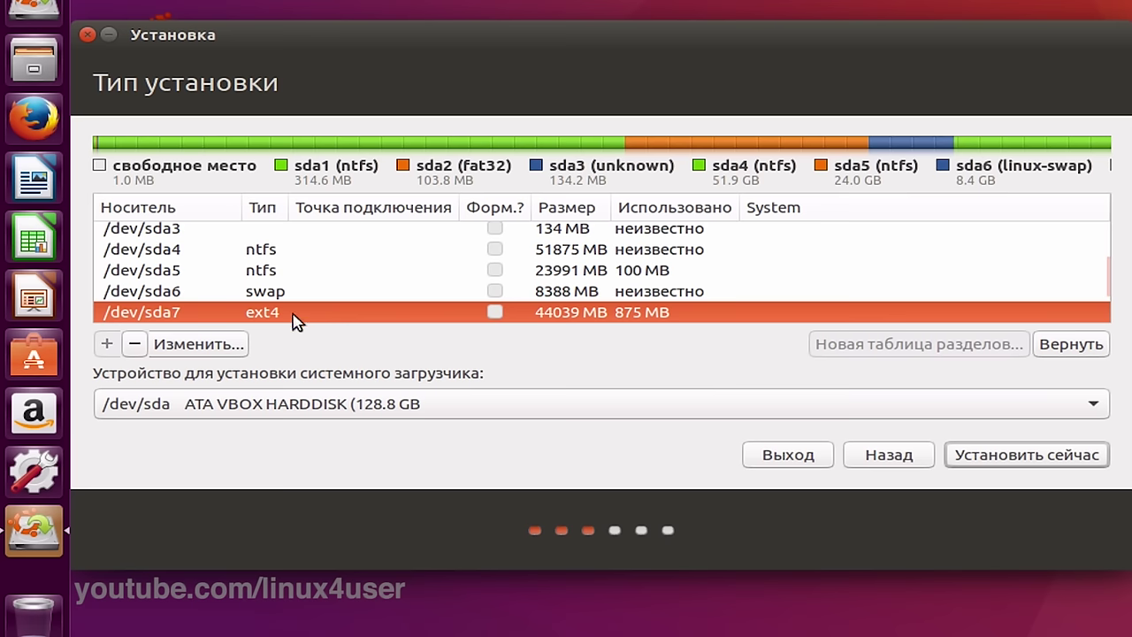
pyautogui.click(202, 349)
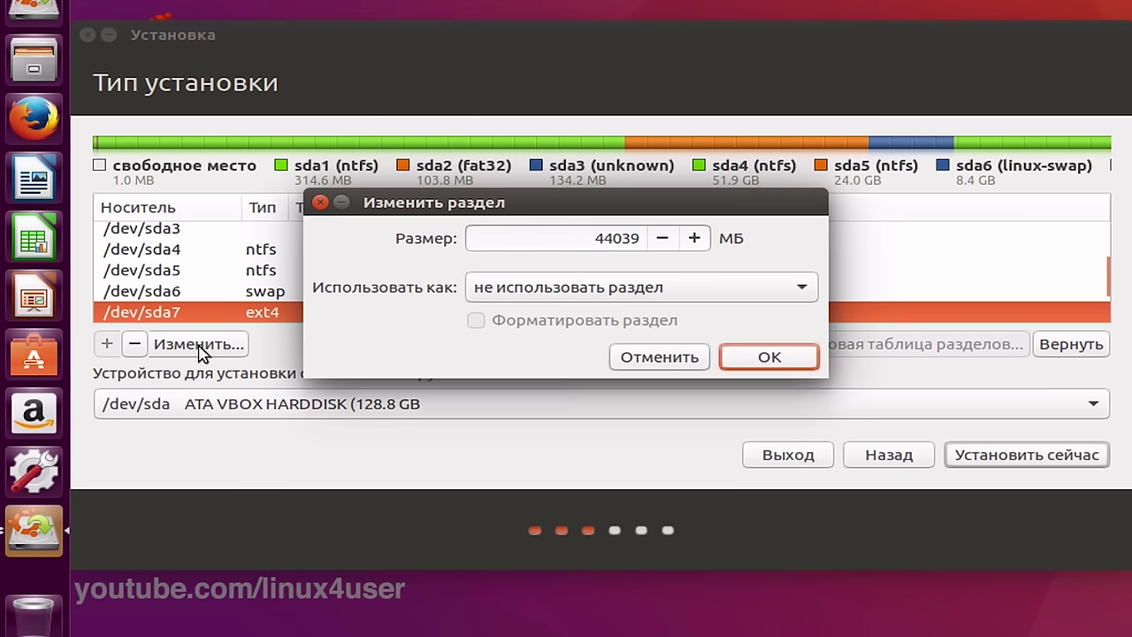
pyautogui.click(540, 288)
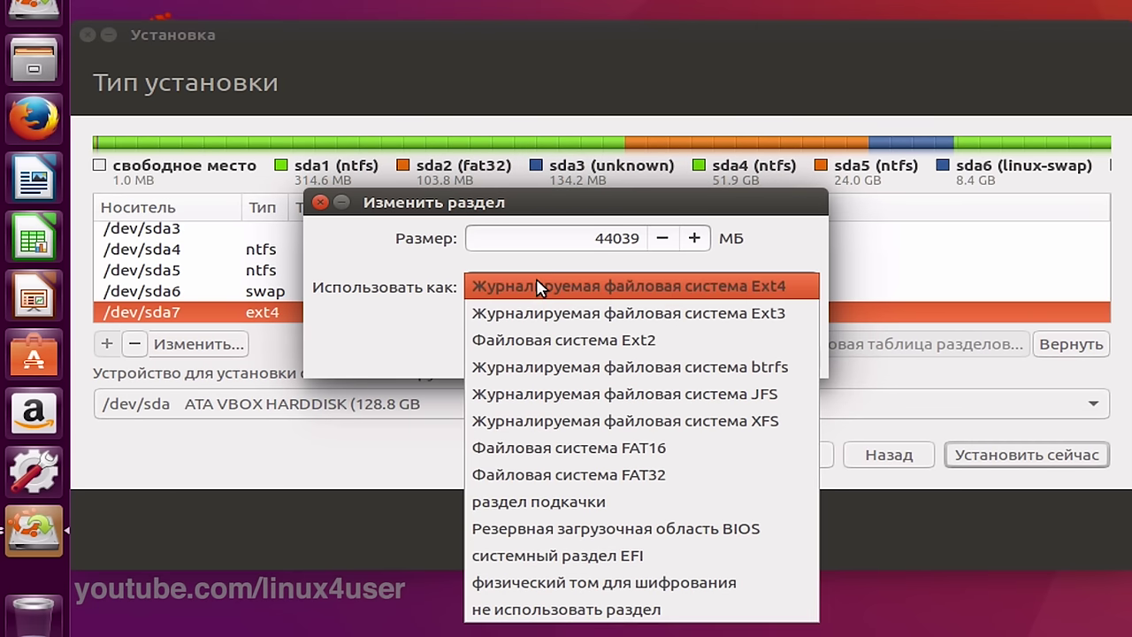
pyautogui.click(606, 294)
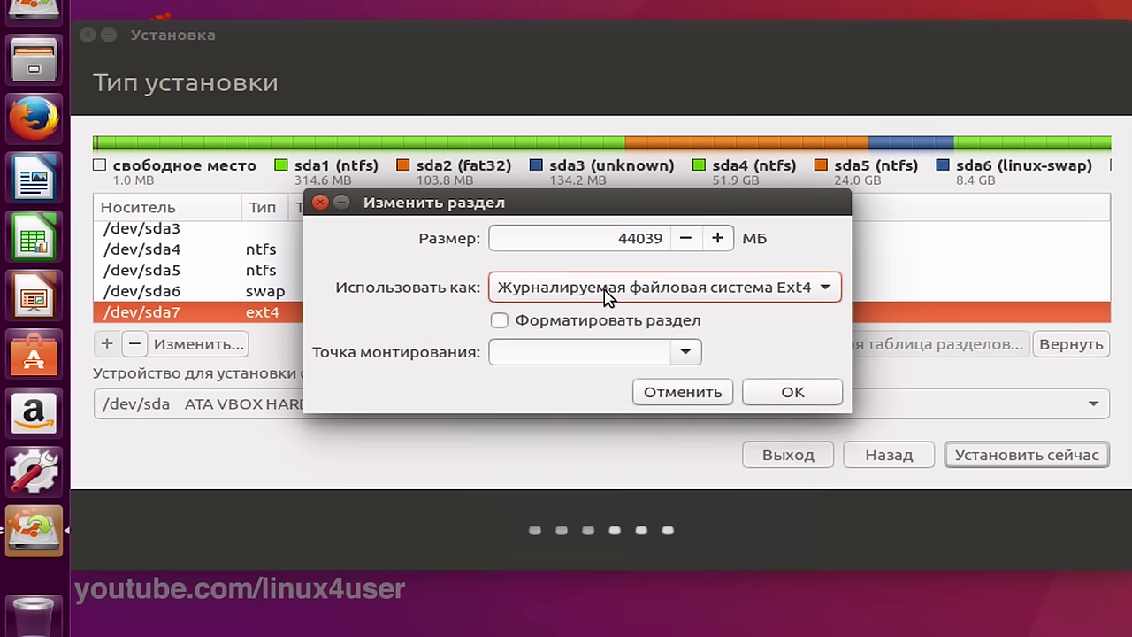
pyautogui.click(550, 322)
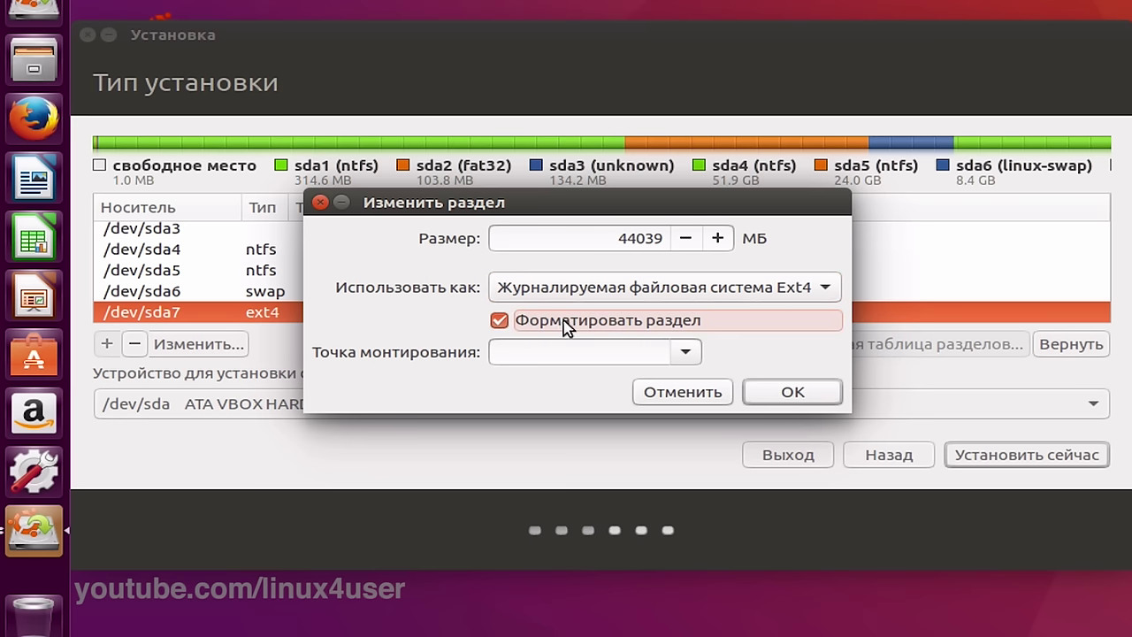
pyautogui.click(684, 353)
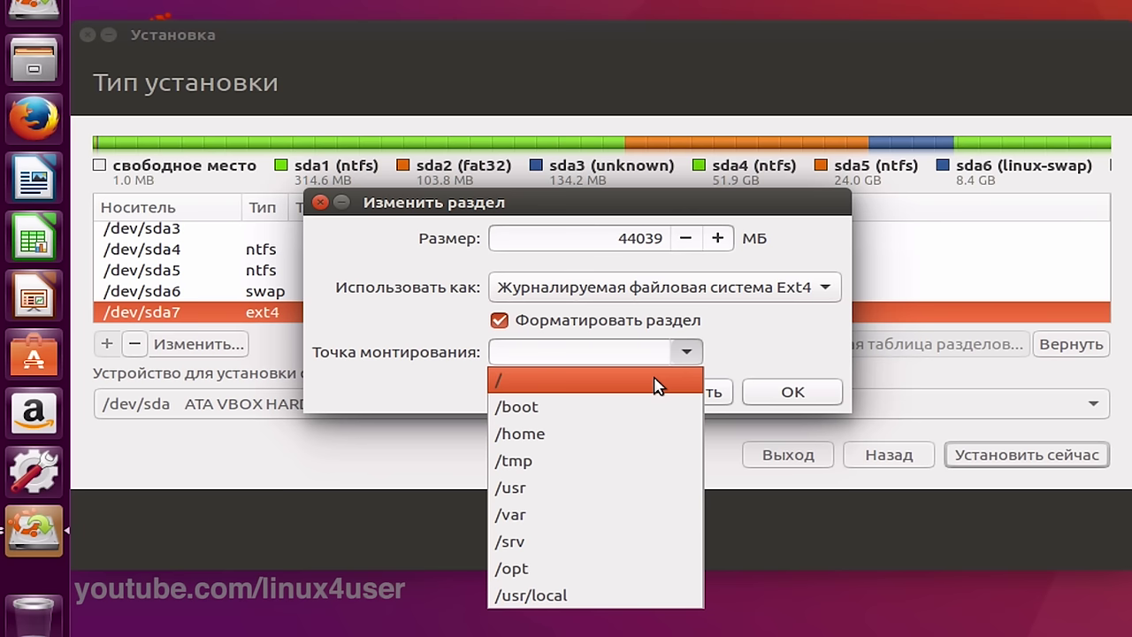
pyautogui.click(770, 391)
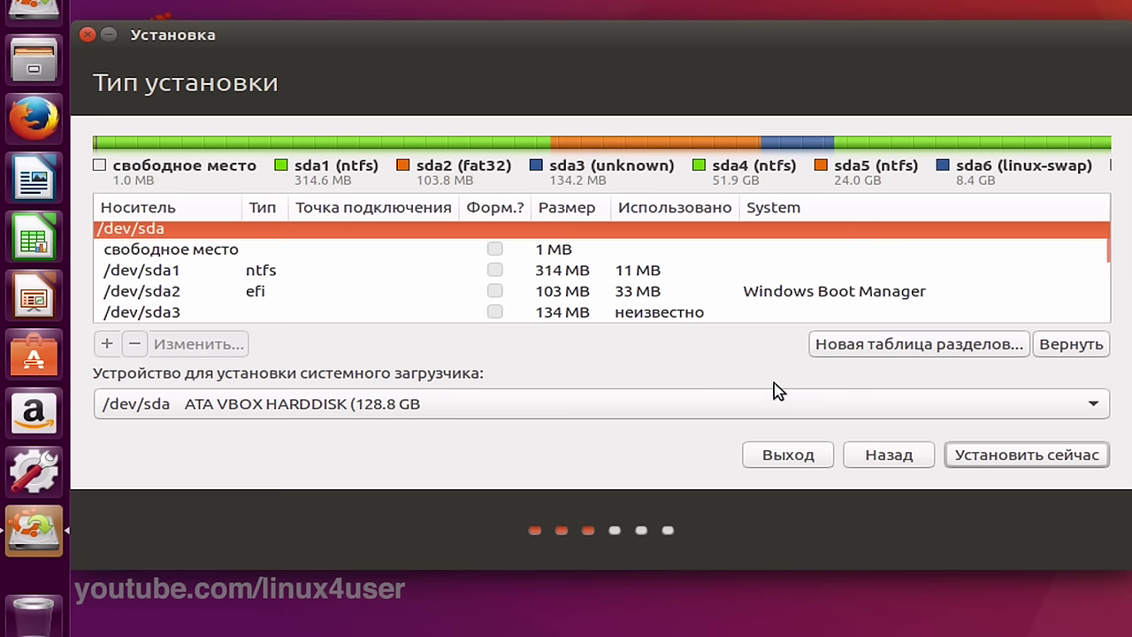
# Choose /dev/sda (ATA VBOX HARDDISK) as the boot loader device, start the installation and confirm writing the partition changes to disk.
pyautogui.click(733, 405)
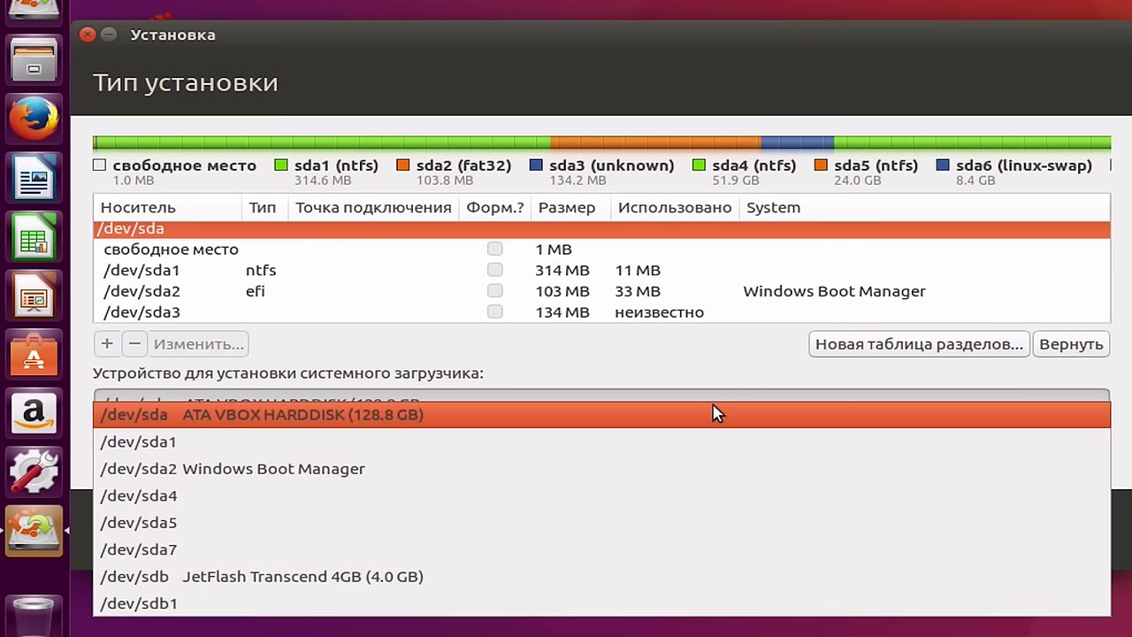
pyautogui.click(715, 411)
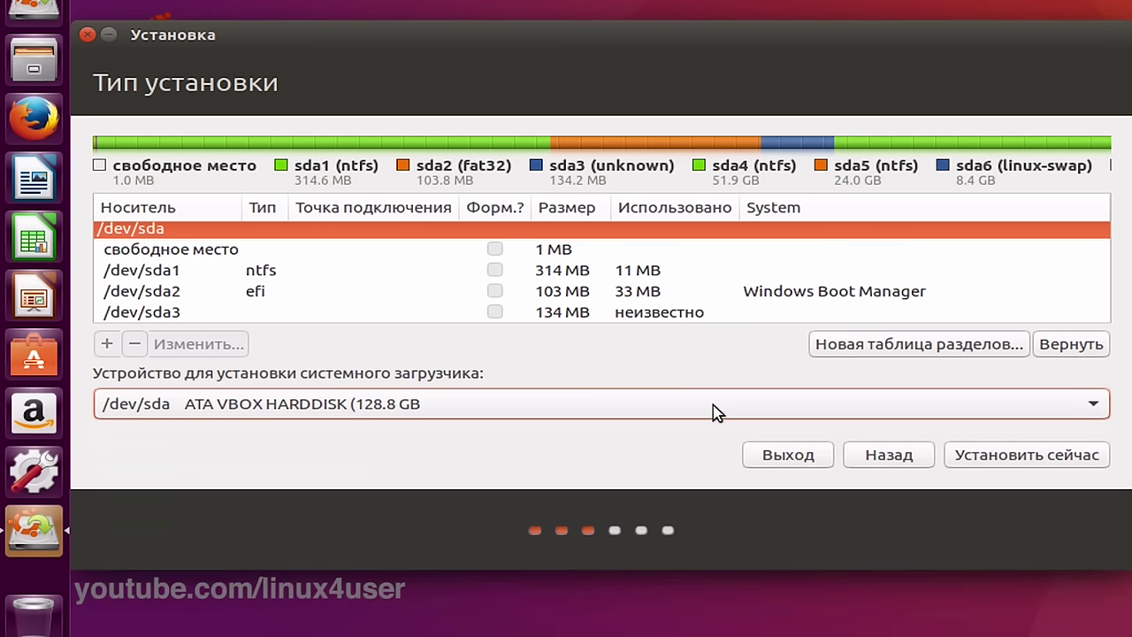
pyautogui.click(959, 455)
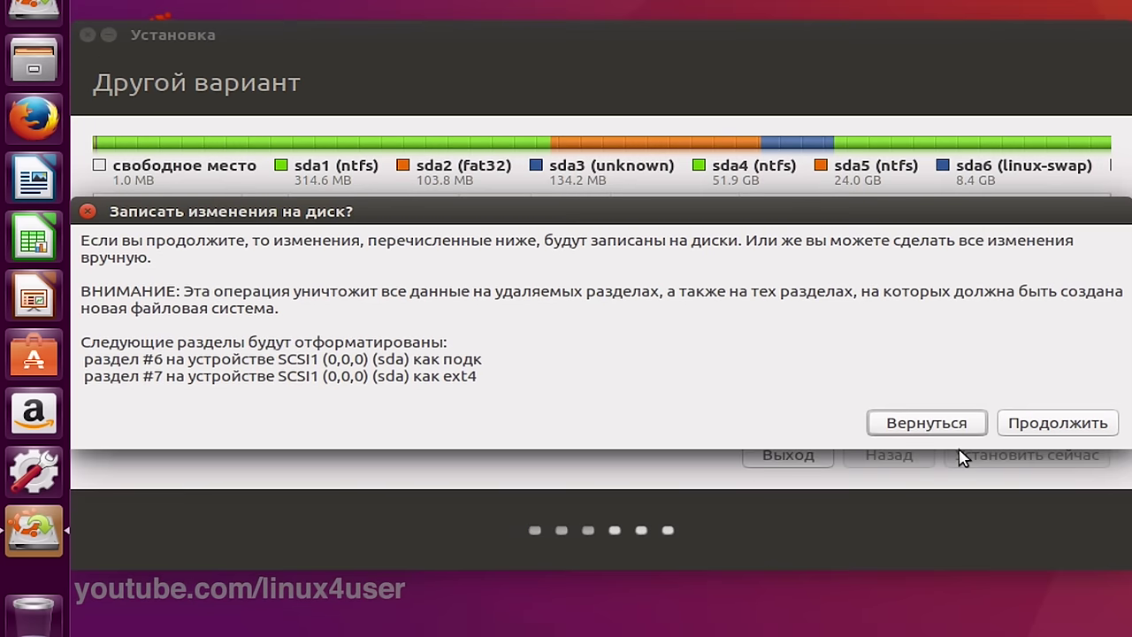
pyautogui.click(1031, 422)
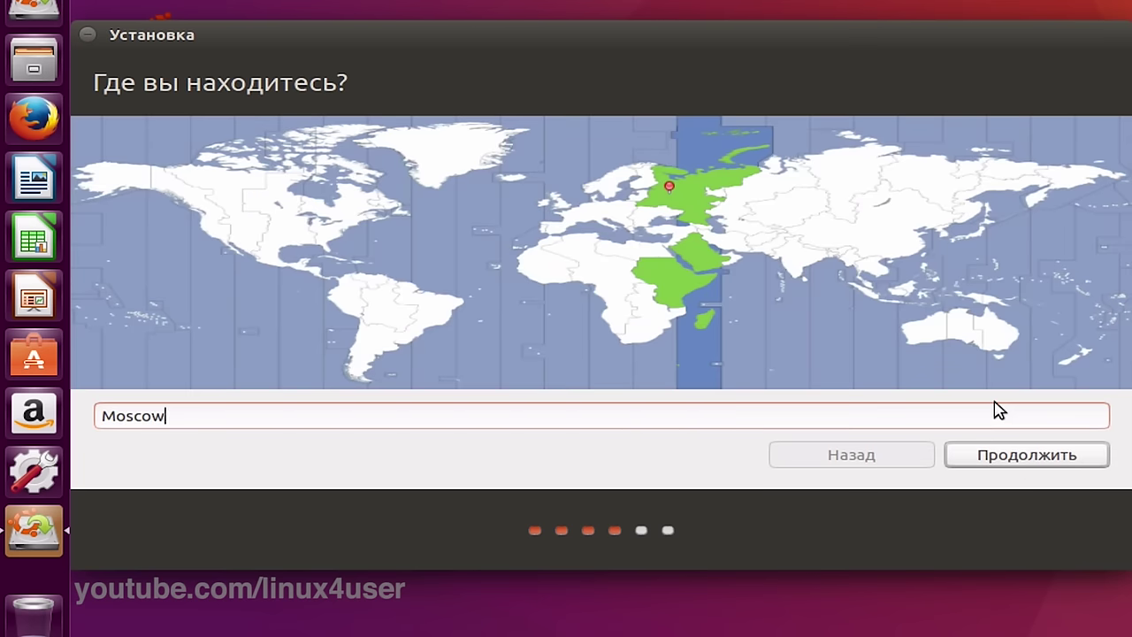
# Set the location to Irkutsk, Russia, and continue with the "Русская" keyboard layout.
pyautogui.doubleClick(186, 414)
pyautogui.write('Irku')
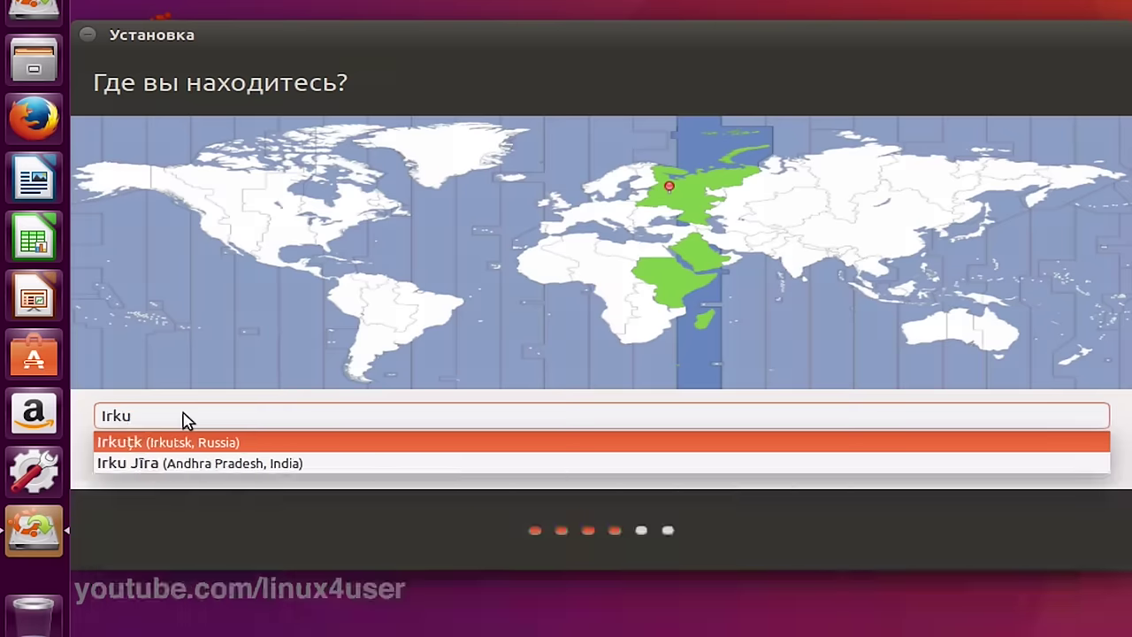
pyautogui.click(174, 439)
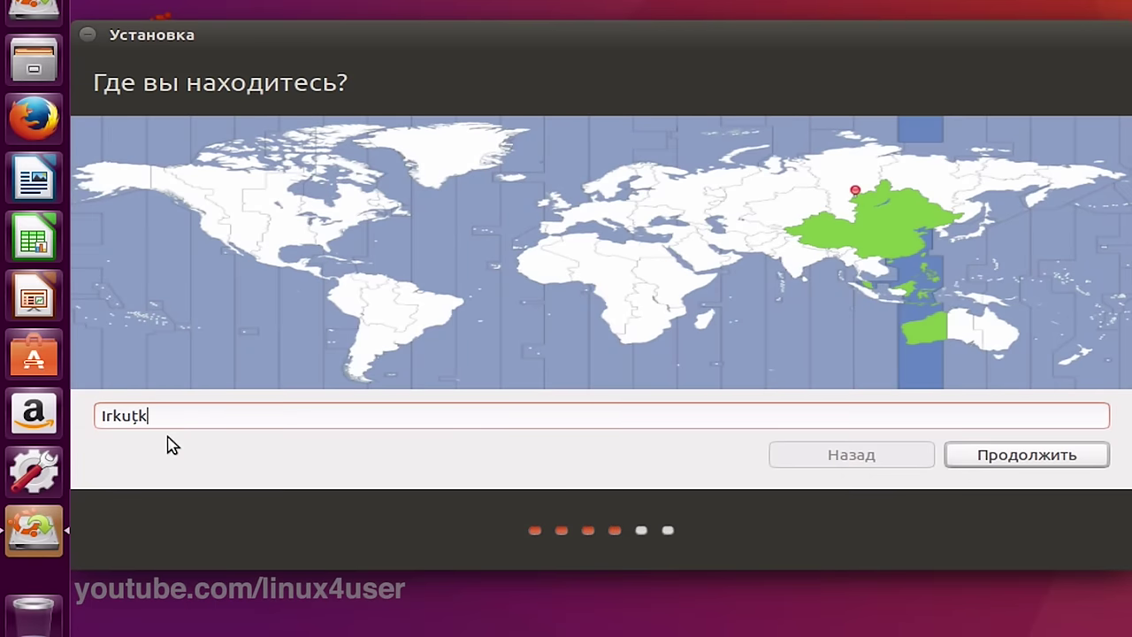
pyautogui.click(960, 453)
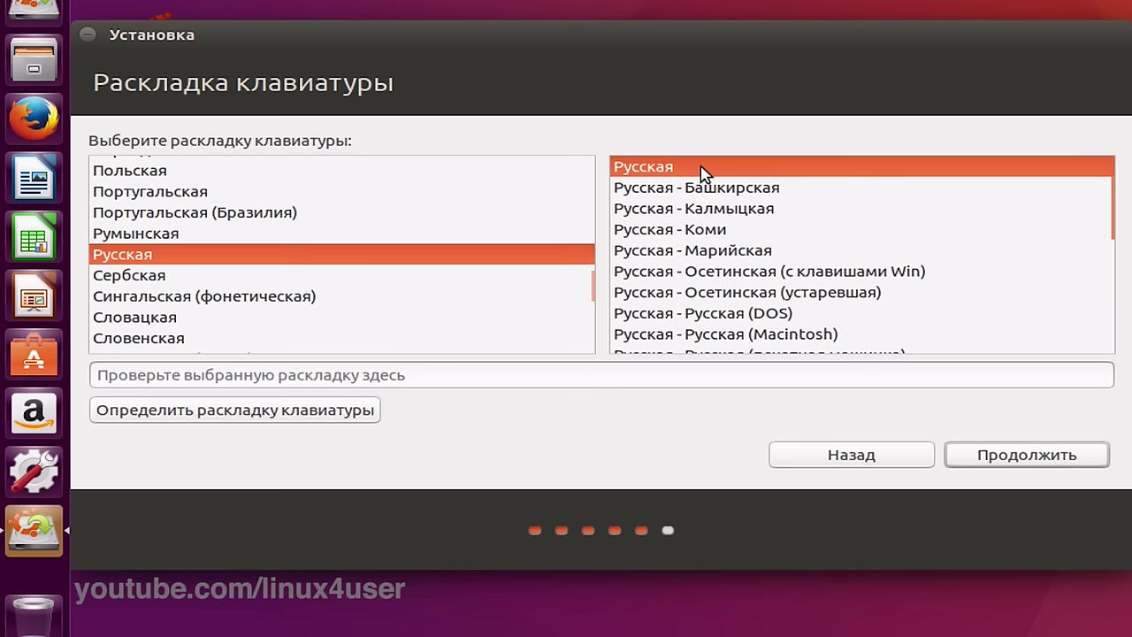
pyautogui.click(1044, 464)
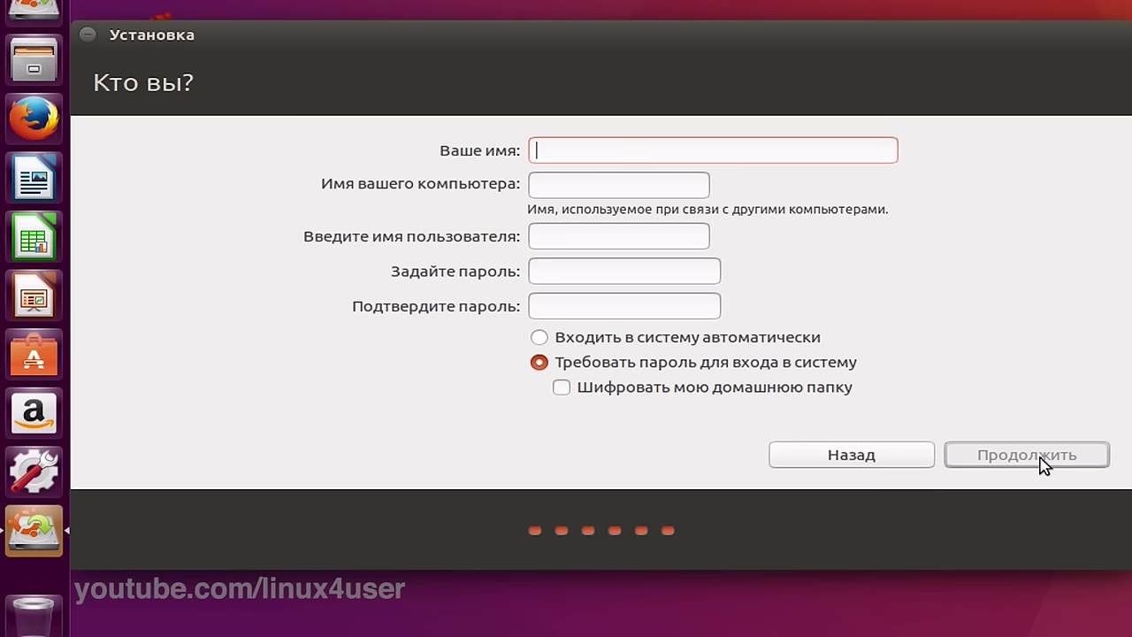
# Enter the user's name, computer name comp, and the account password with its confirmation, then enable home folder encryption and continue the installation.
pyautogui.write('john')
pyautogui.press('Tab')
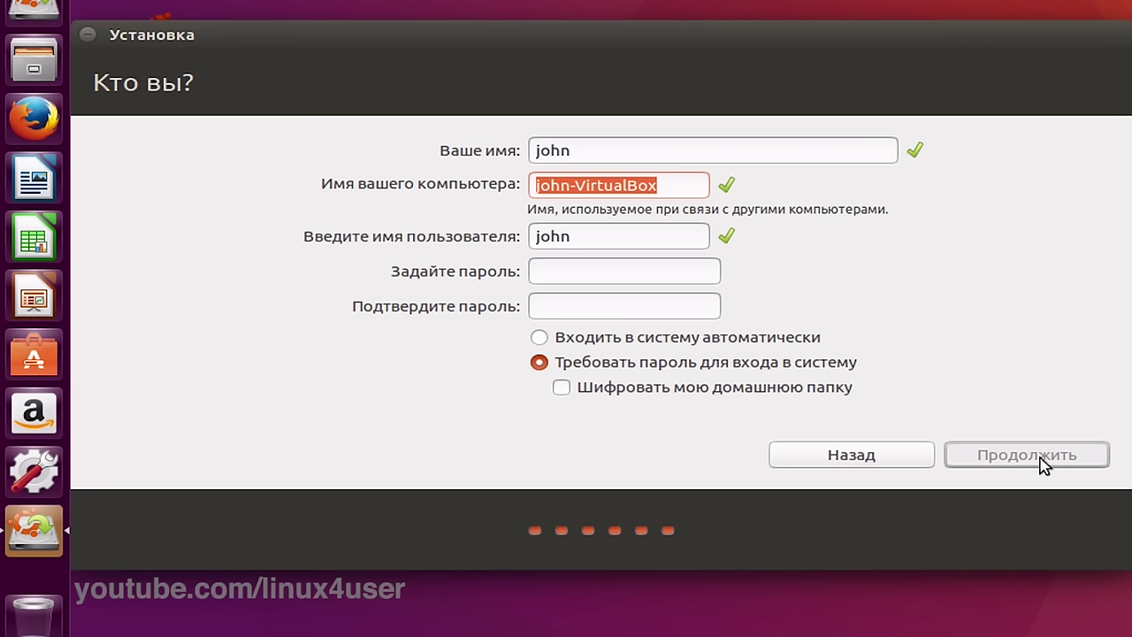
pyautogui.write('comp')
pyautogui.press('Tab')
pyautogui.press('Tab')
pyautogui.write('1')
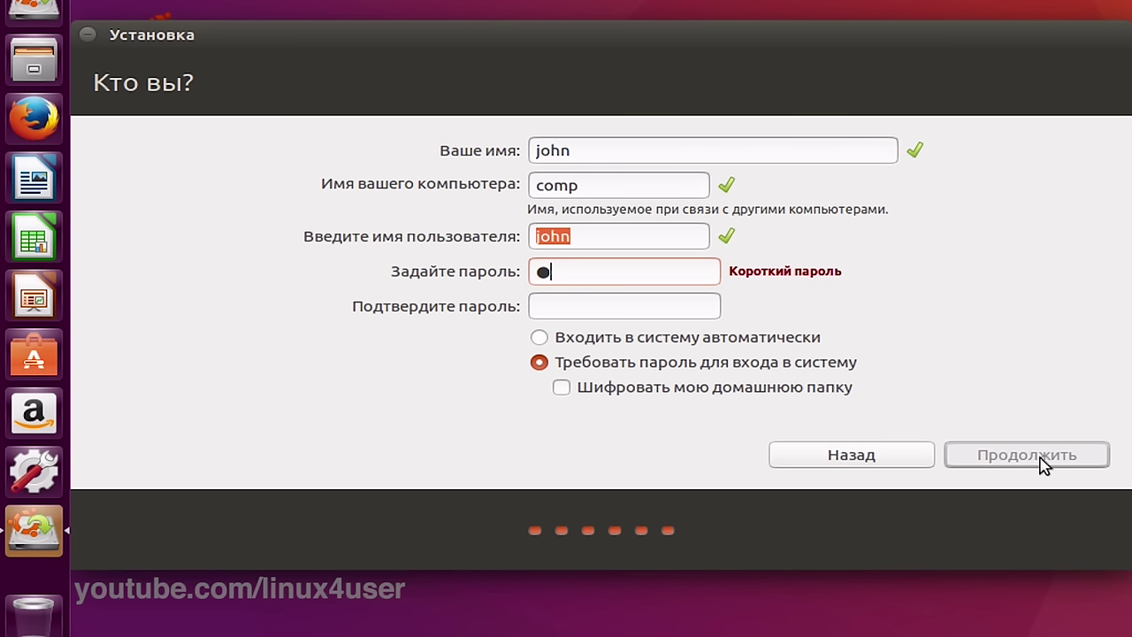
pyautogui.press('Tab')
pyautogui.write('1')
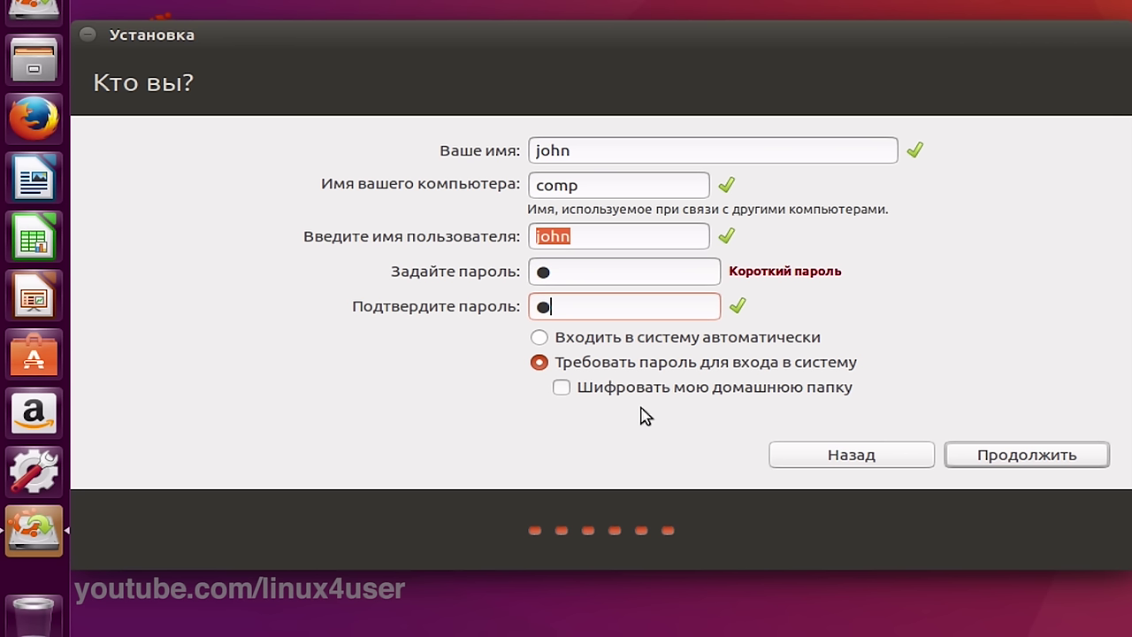
pyautogui.click(566, 388)
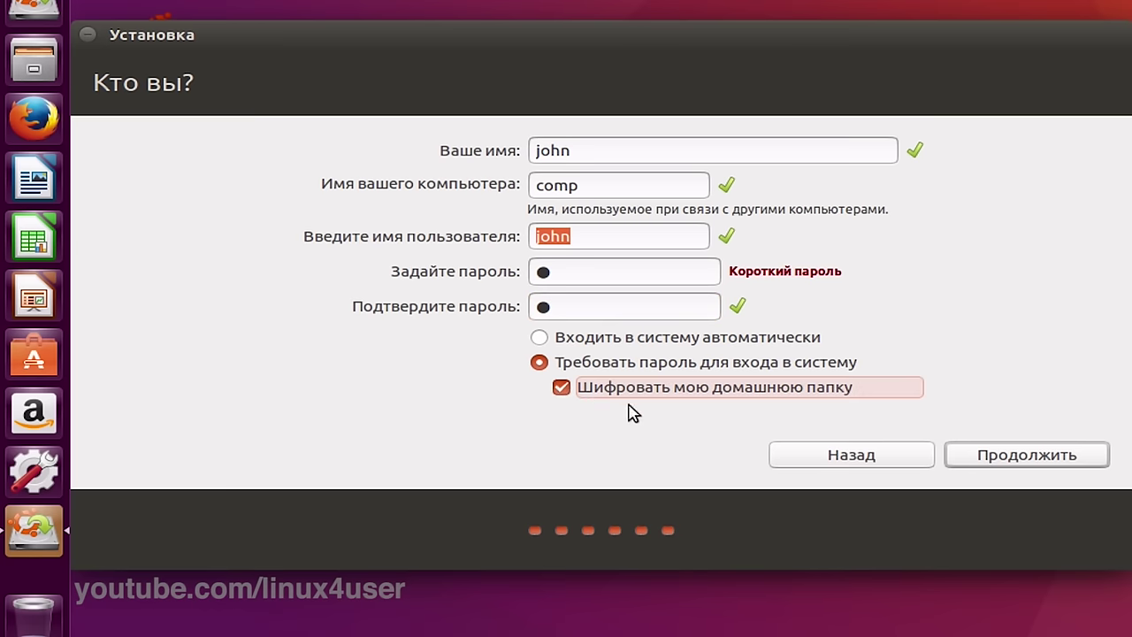
pyautogui.click(971, 449)
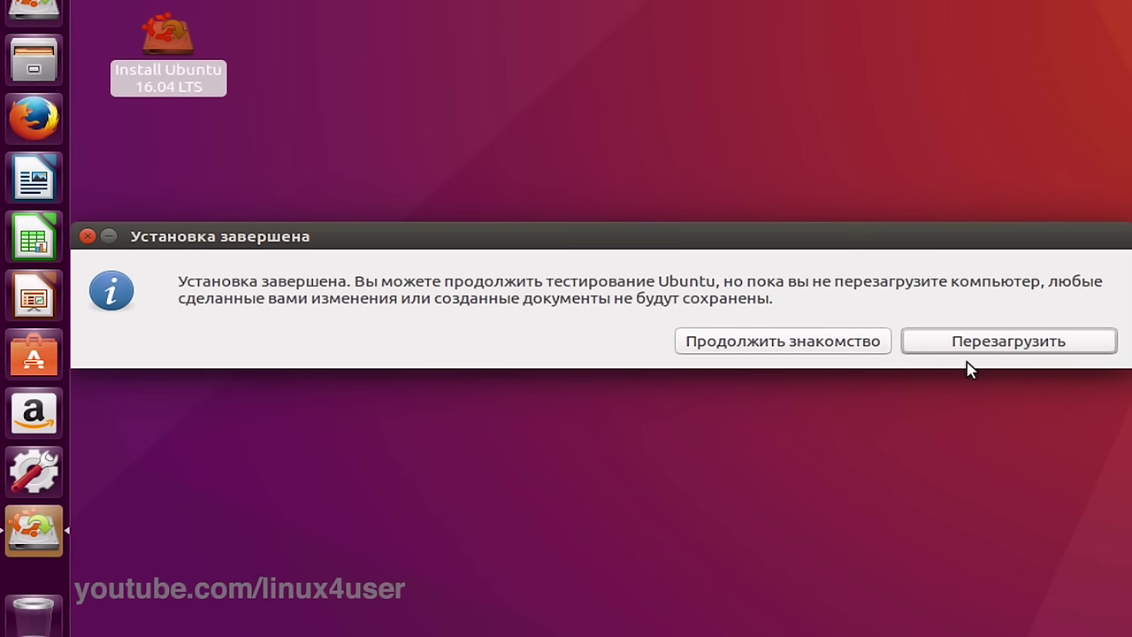
# Restart the computer after the installation and stop the GRUB boot countdown with the Ubuntu entry selected.
pyautogui.click(994, 344)
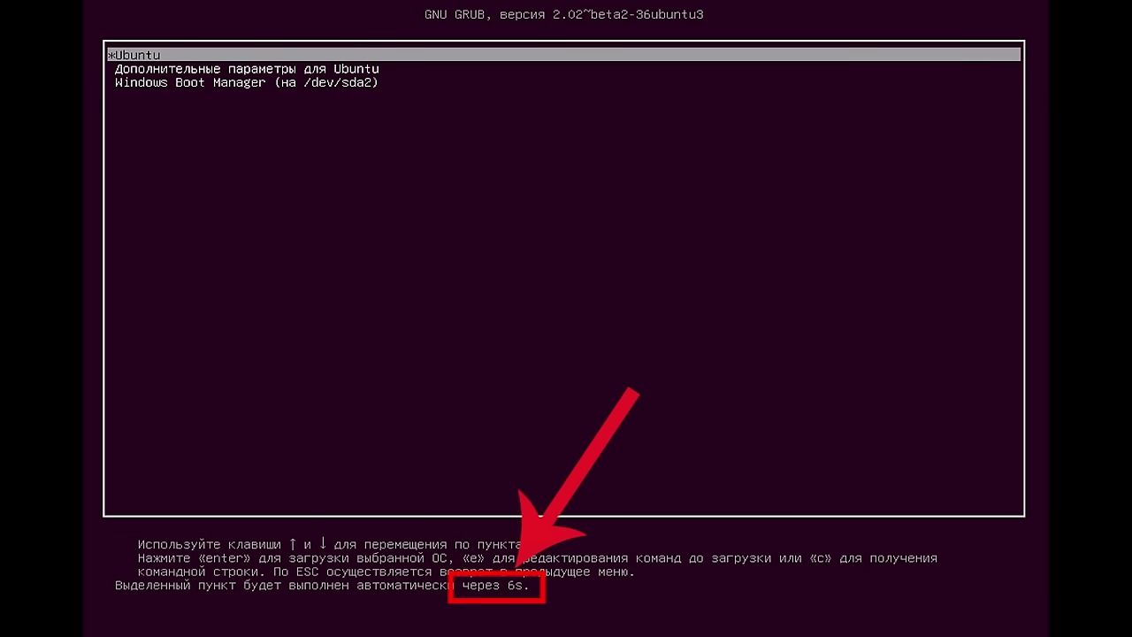
pyautogui.press('Down')
pyautogui.press('Up')
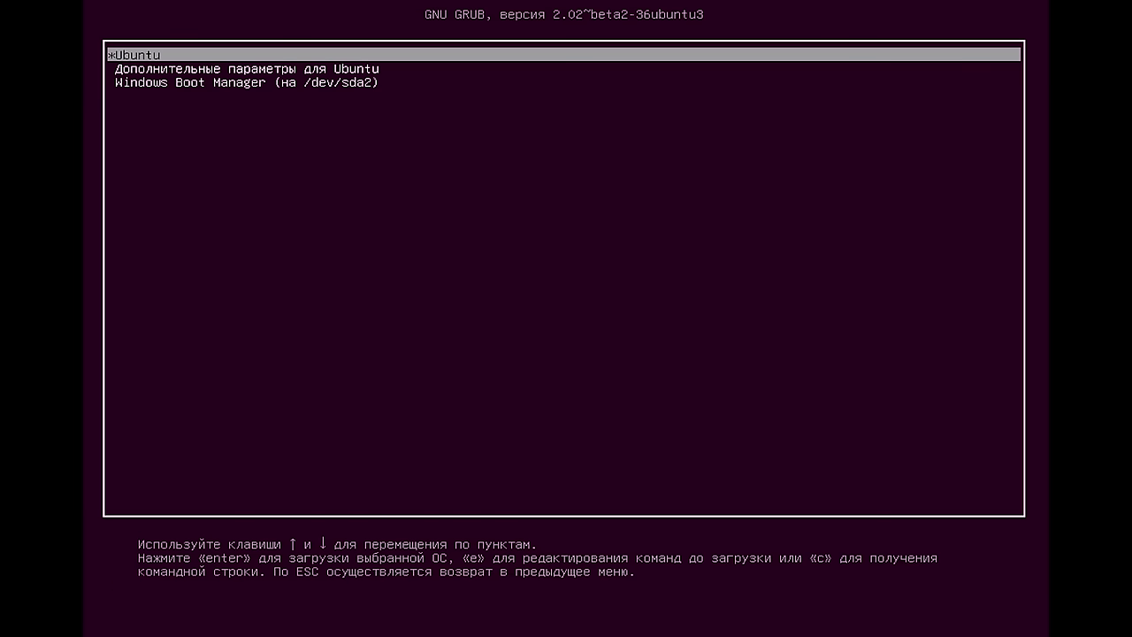